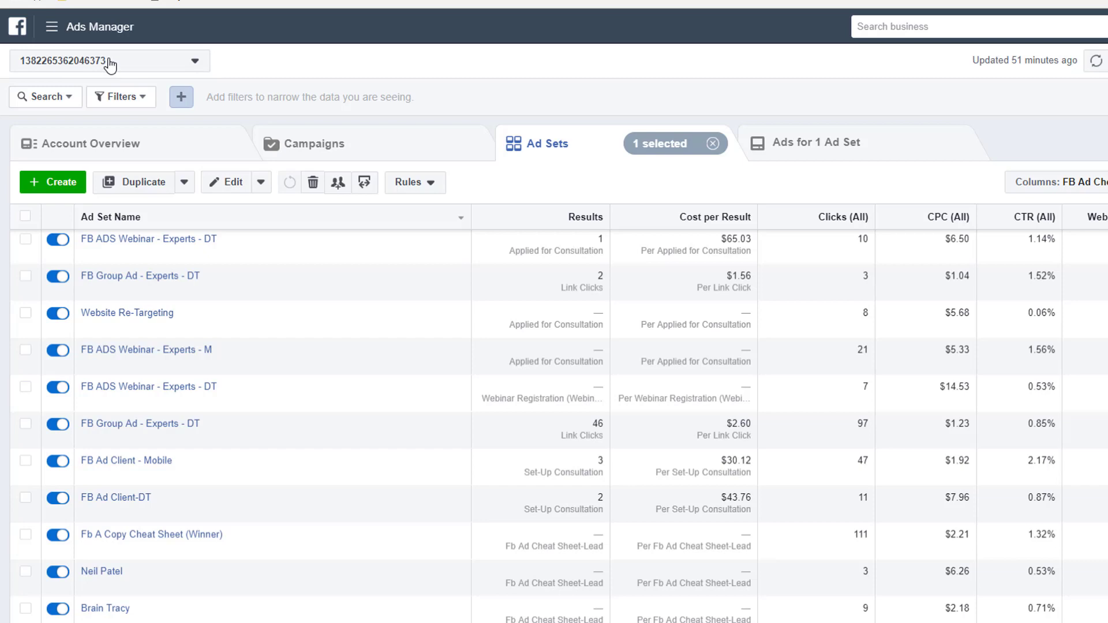
Open the Facebook Pixels page in Events Manager from Ads Manager's All Tools menu.
{"action": "left_click", "coordinate": [85, 33]}
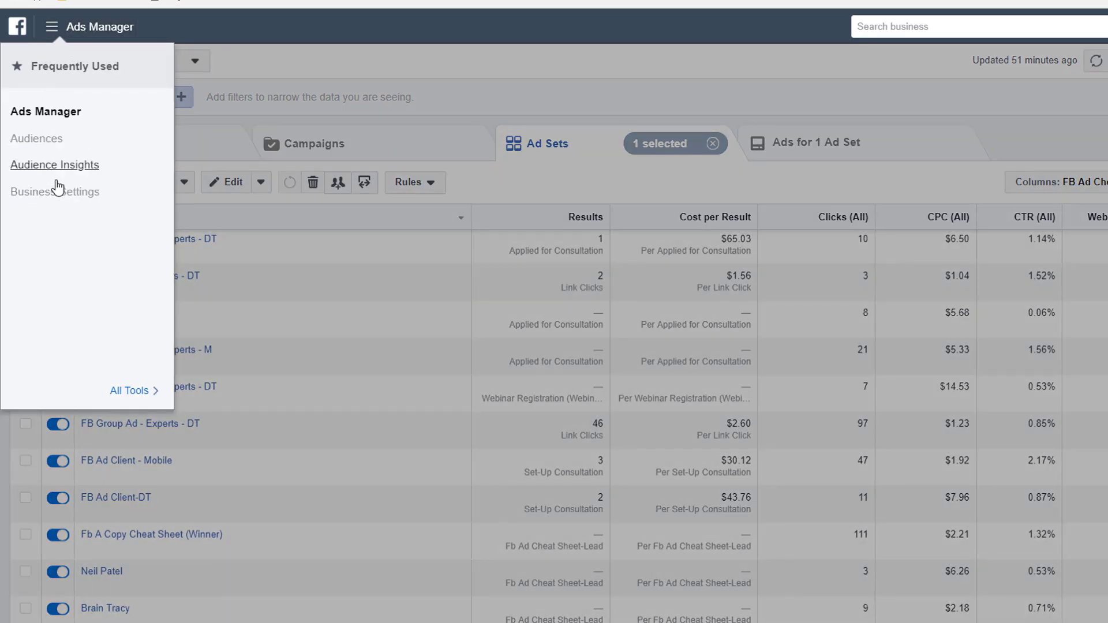
{"action": "left_click", "coordinate": [130, 390]}
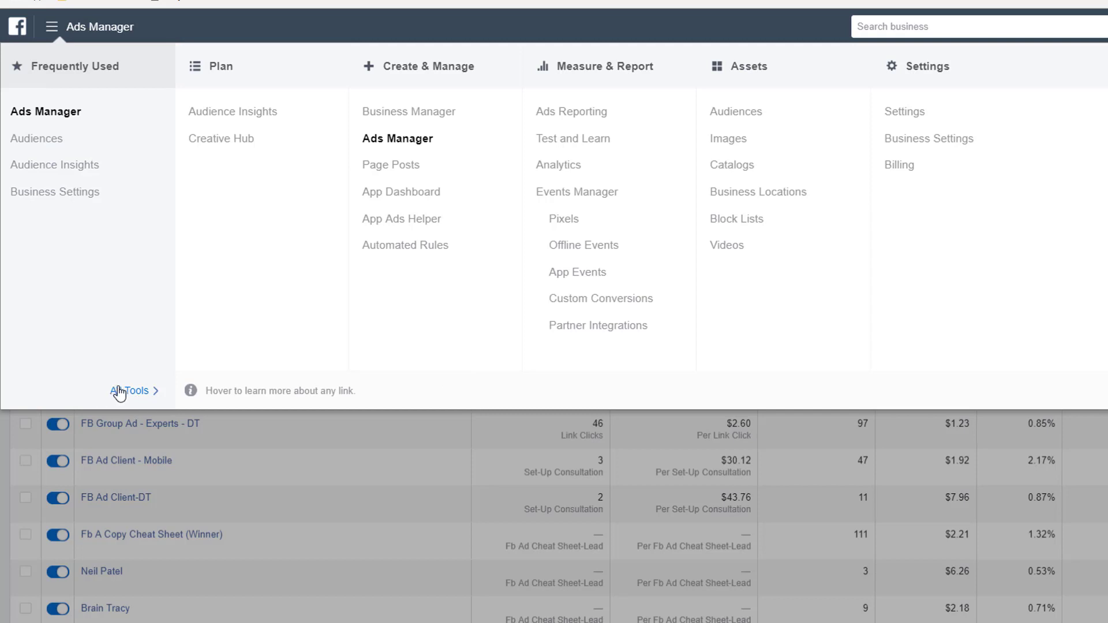
{"action": "left_click", "coordinate": [570, 225]}
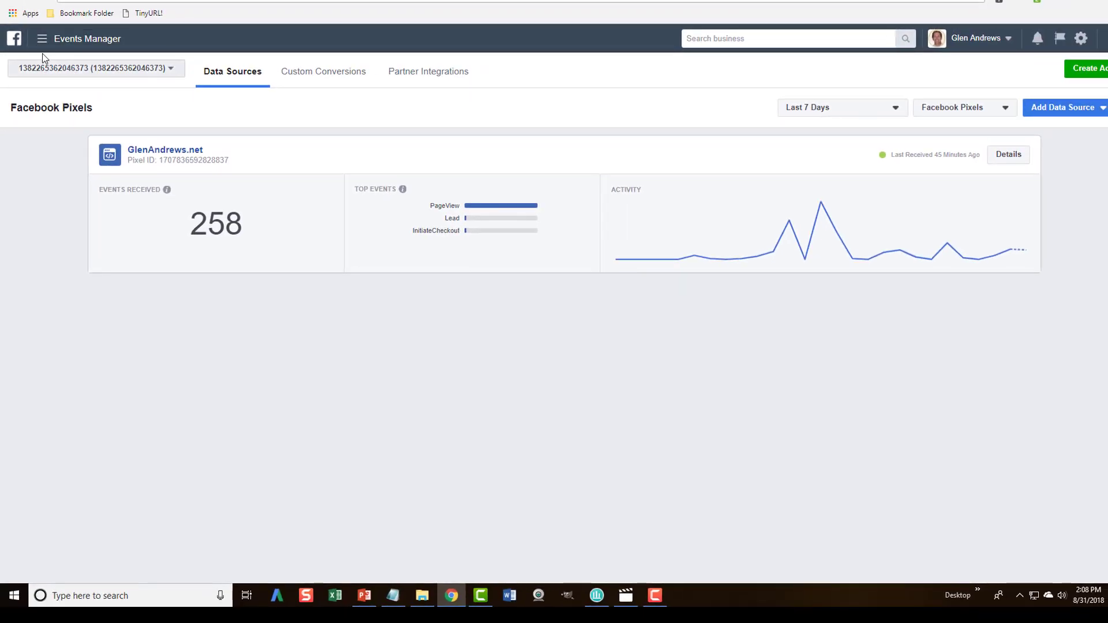
Switch to the personal ad account and copy its pixel base code from the manual install instructions.
{"action": "left_click", "coordinate": [79, 69]}
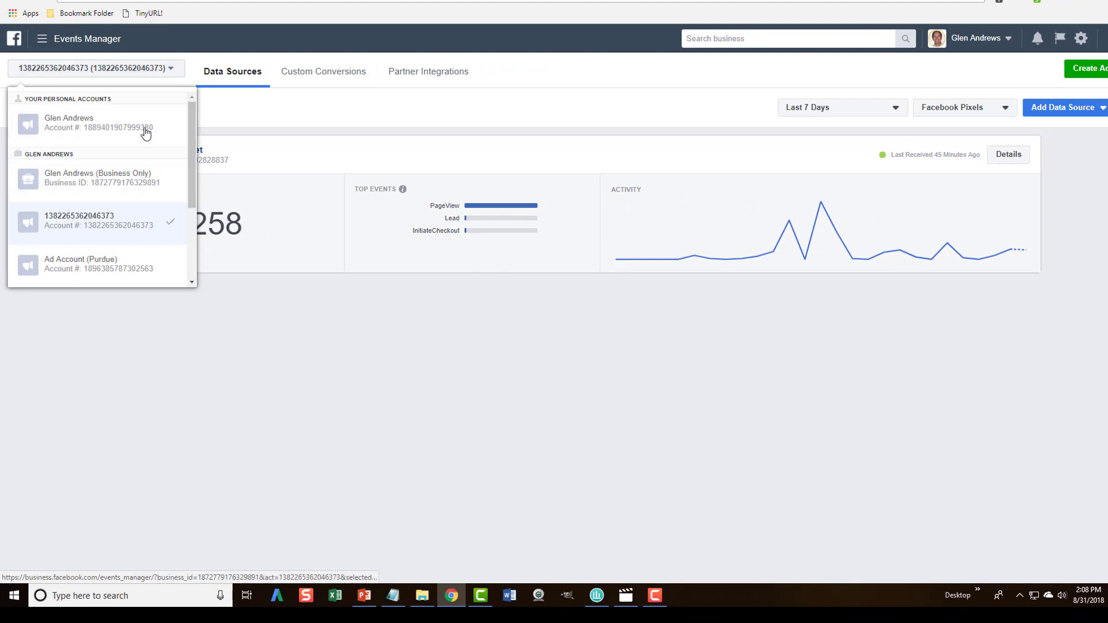
{"action": "left_click", "coordinate": [92, 131]}
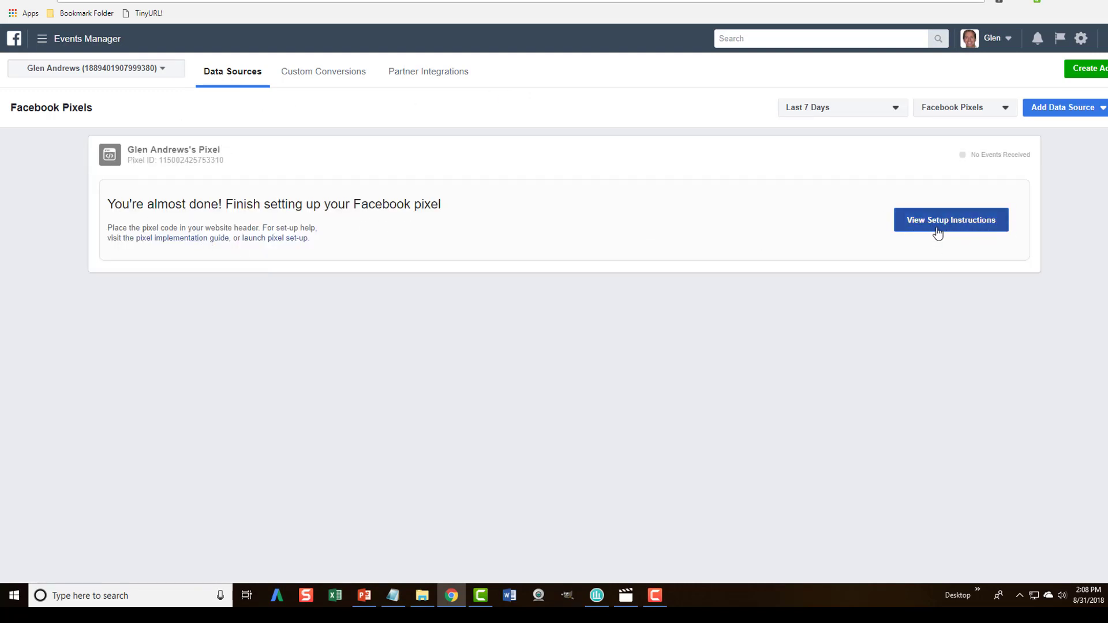
{"action": "left_click", "coordinate": [953, 224]}
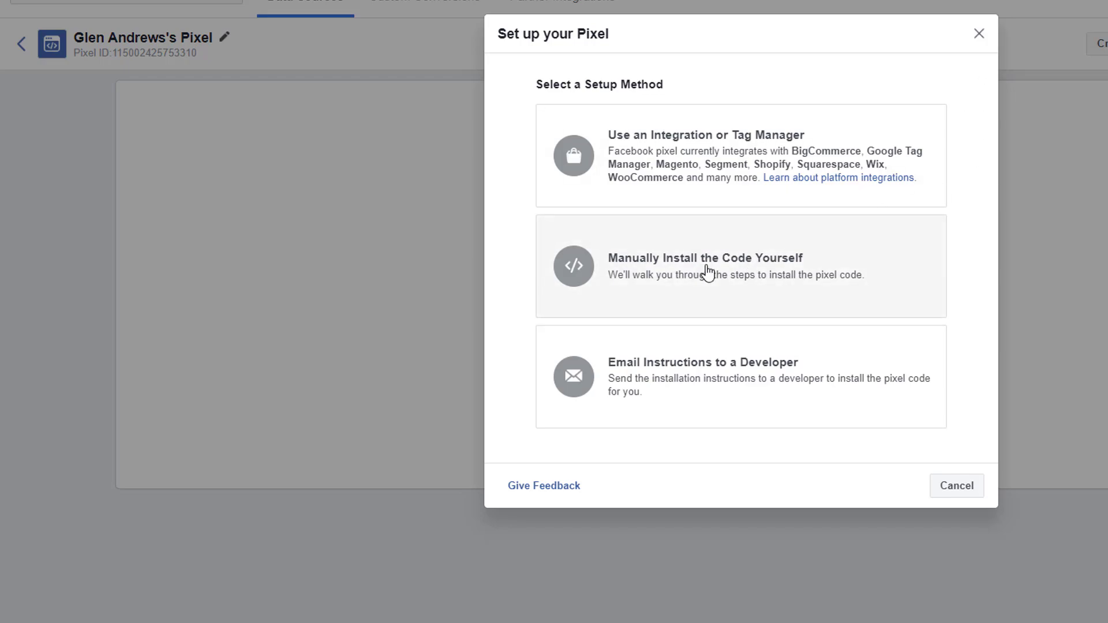
{"action": "left_click", "coordinate": [705, 272]}
{"action": "scroll", "coordinate": [739, 315], "scroll_direction": "down", "scroll_amount": 5}
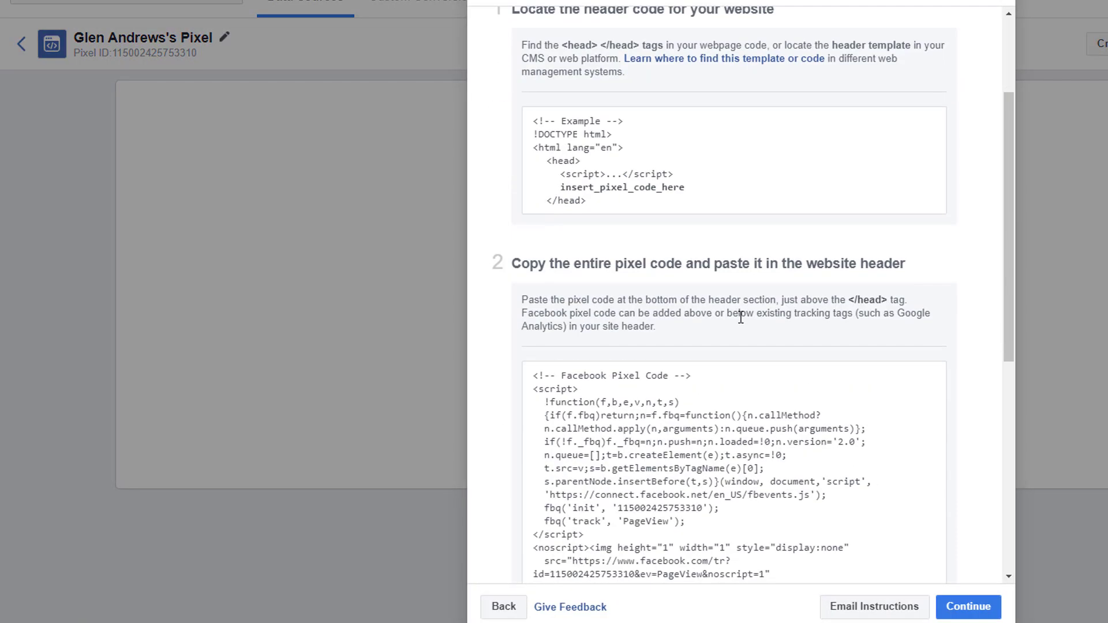
{"action": "mouse_move", "coordinate": [535, 283]}
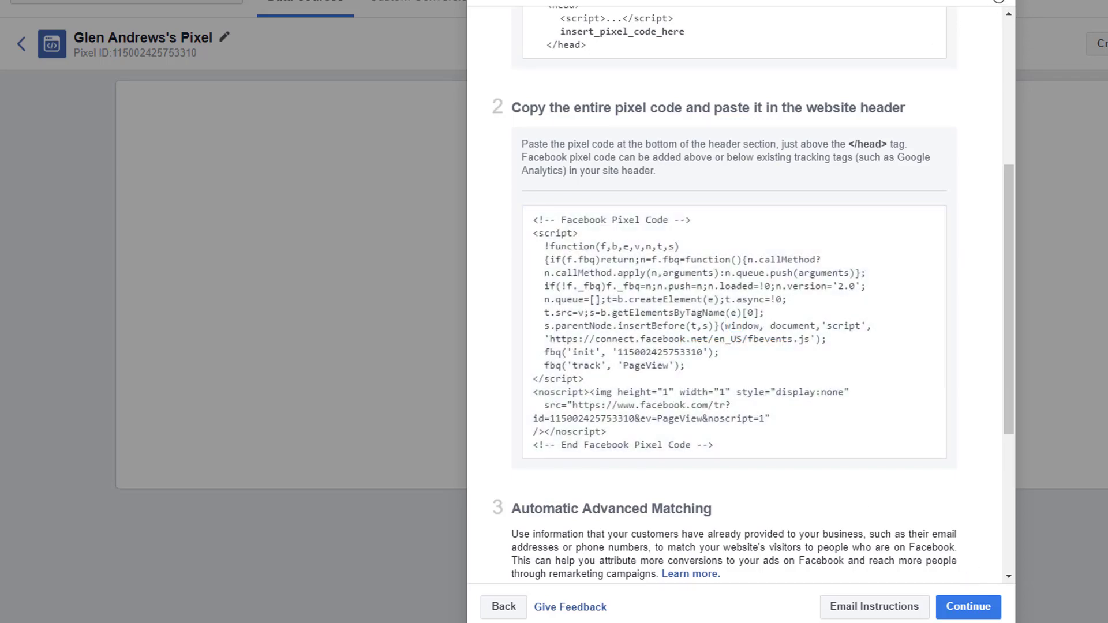
{"action": "left_click", "coordinate": [734, 322]}
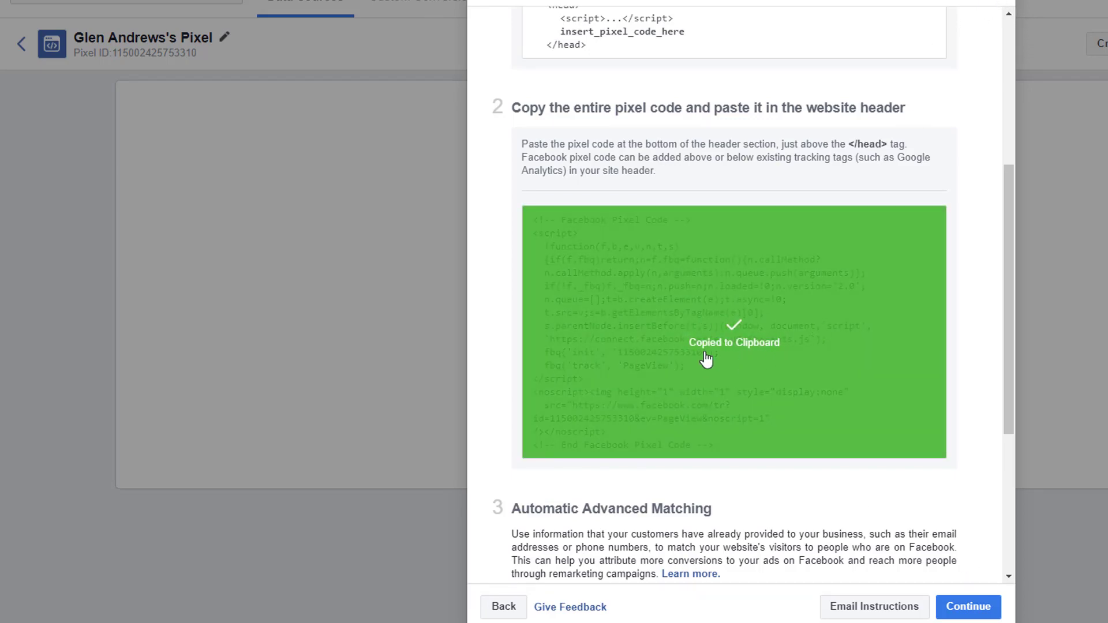
Close the setup instructions and switch back to the Business Only account.
{"action": "left_click", "coordinate": [999, 2]}
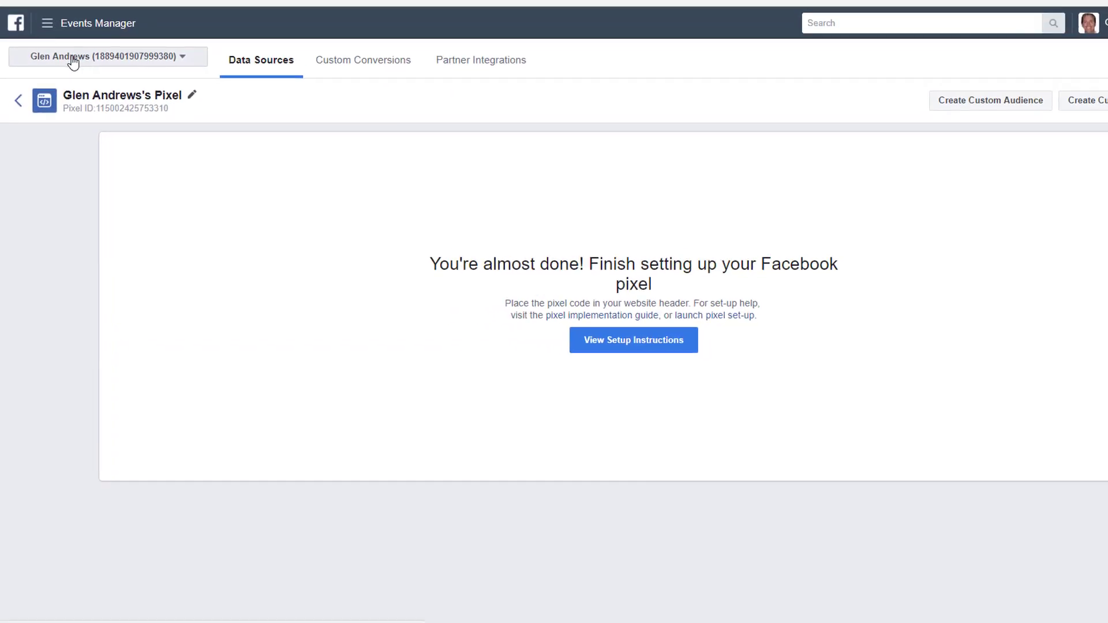
{"action": "left_click", "coordinate": [69, 71]}
{"action": "left_click", "coordinate": [94, 192]}
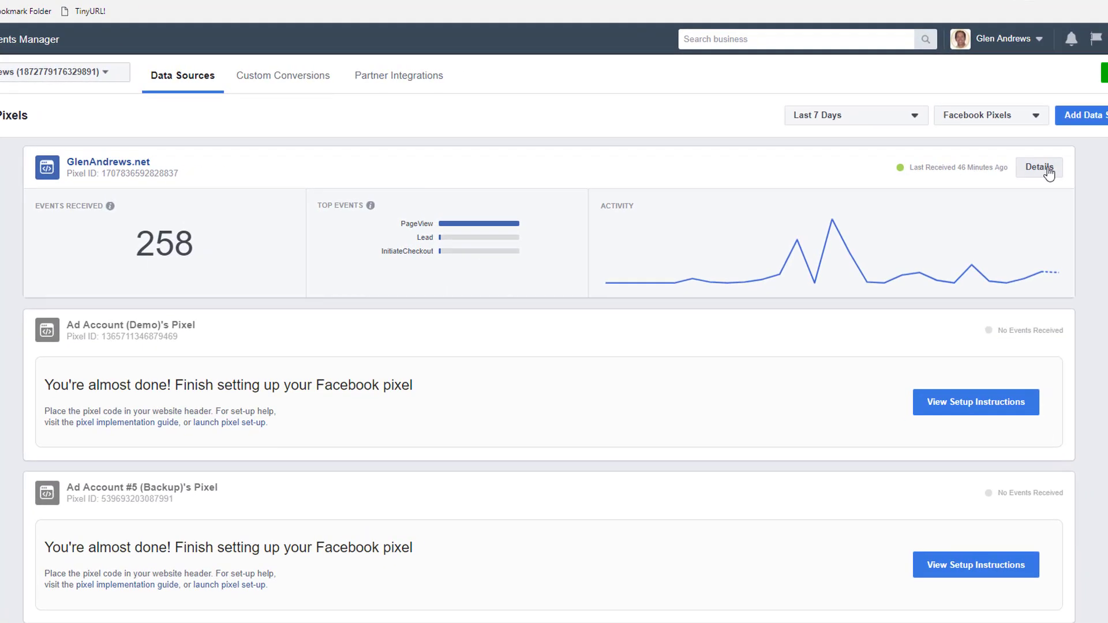
Copy the website pixel's base code from its manual install setup.
{"action": "left_click", "coordinate": [1024, 169]}
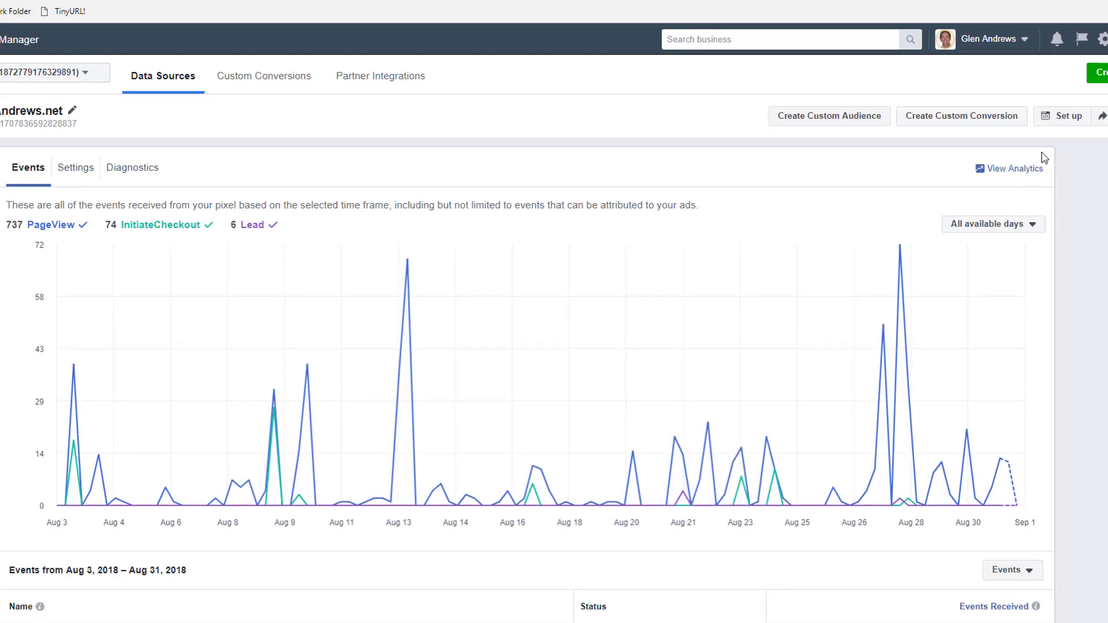
{"action": "left_click", "coordinate": [1068, 118]}
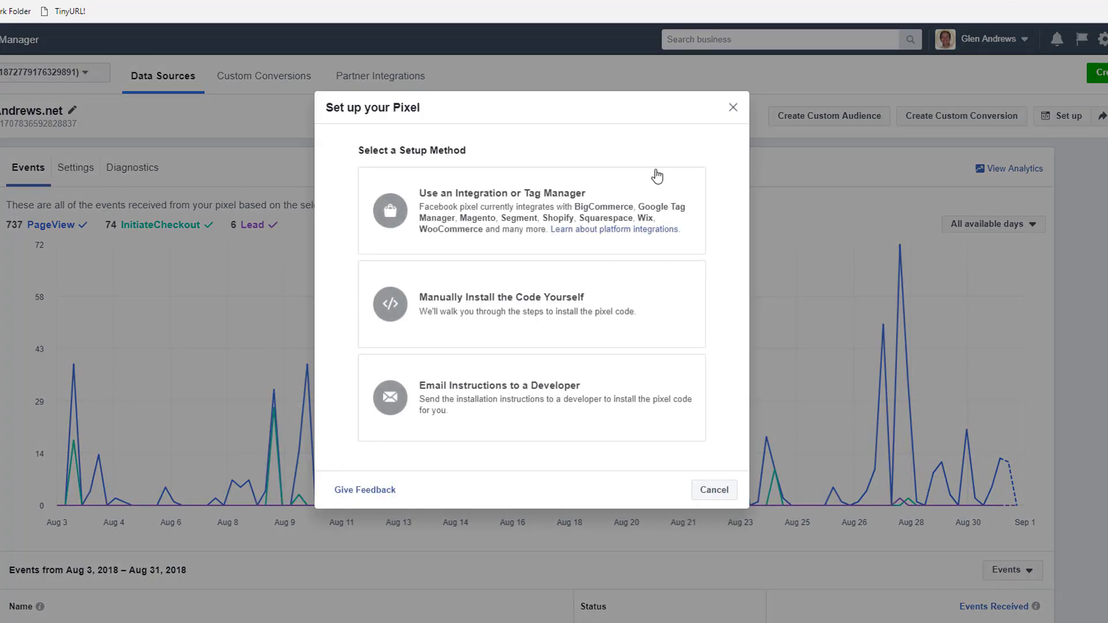
{"action": "left_click", "coordinate": [495, 306]}
{"action": "scroll", "coordinate": [483, 299], "scroll_direction": "down", "scroll_amount": 5}
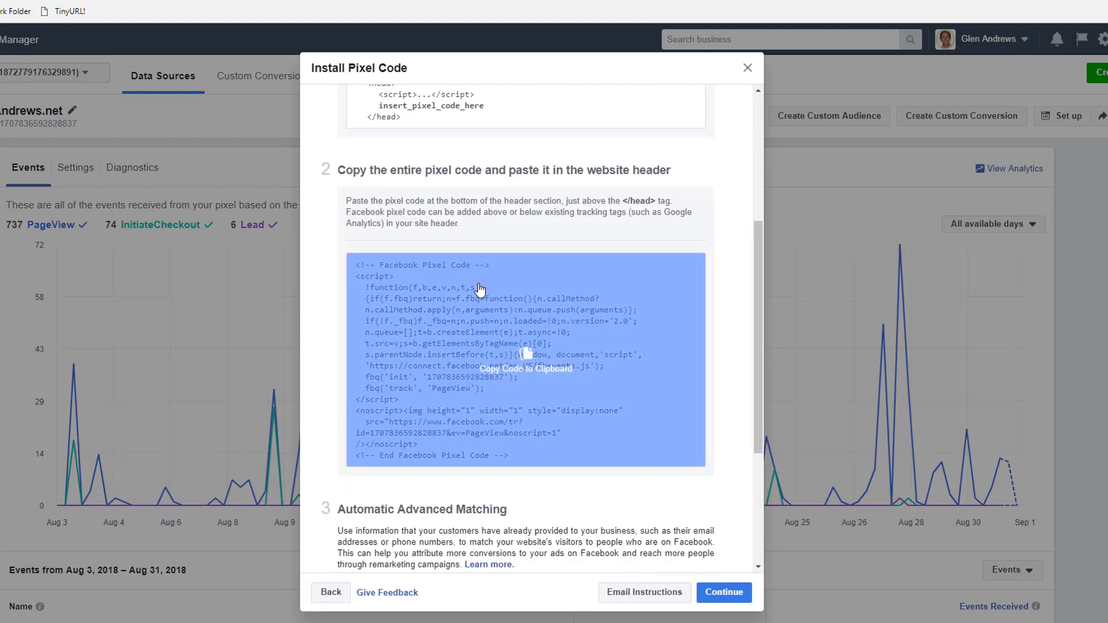
{"action": "left_click", "coordinate": [442, 333]}
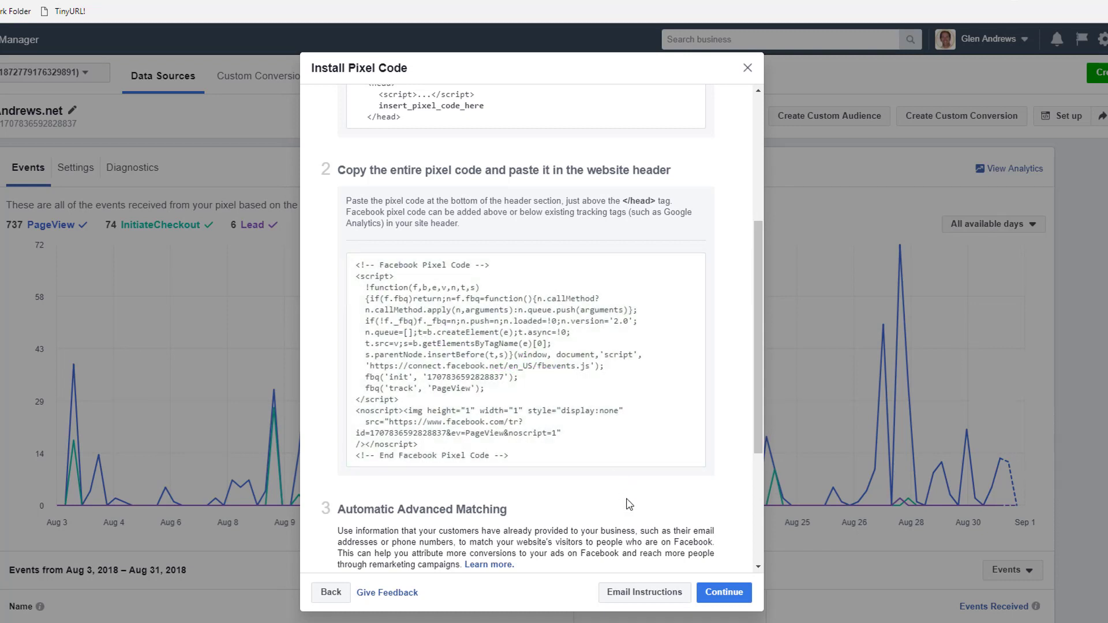
Paste the pixel code under '#1. Entire Website' and add a blank line after '#2. 6 Figure Roadmap LP'.
{"action": "key", "text": "alt+Tab"}
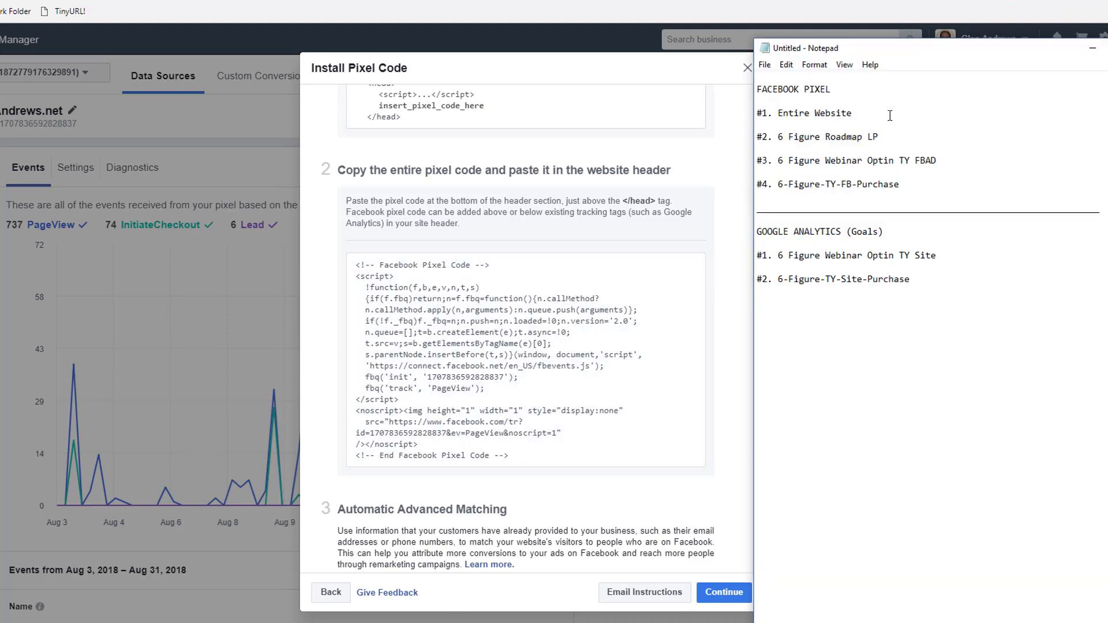
{"action": "key", "text": "Return"}
{"action": "key", "text": "Return"}
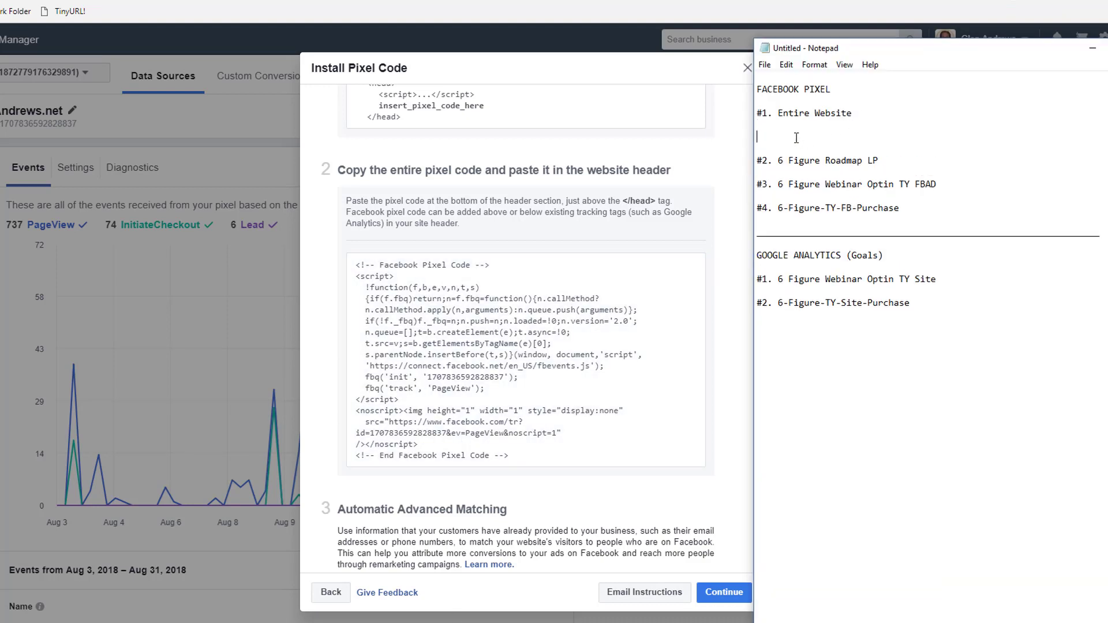
{"action": "right_click", "coordinate": [759, 136]}
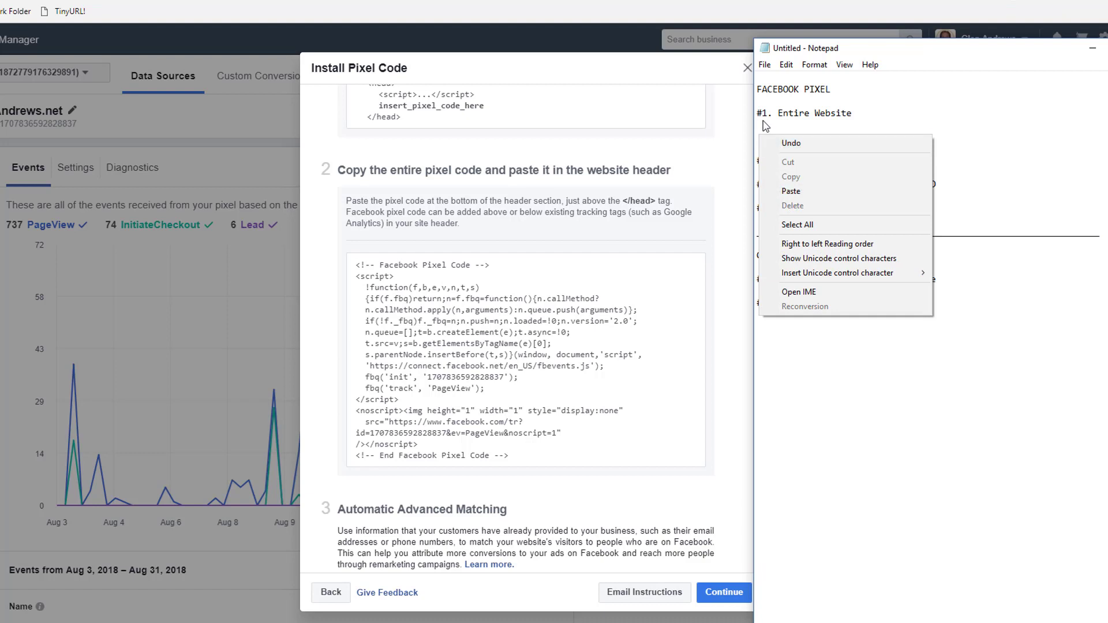
{"action": "left_click", "coordinate": [788, 191]}
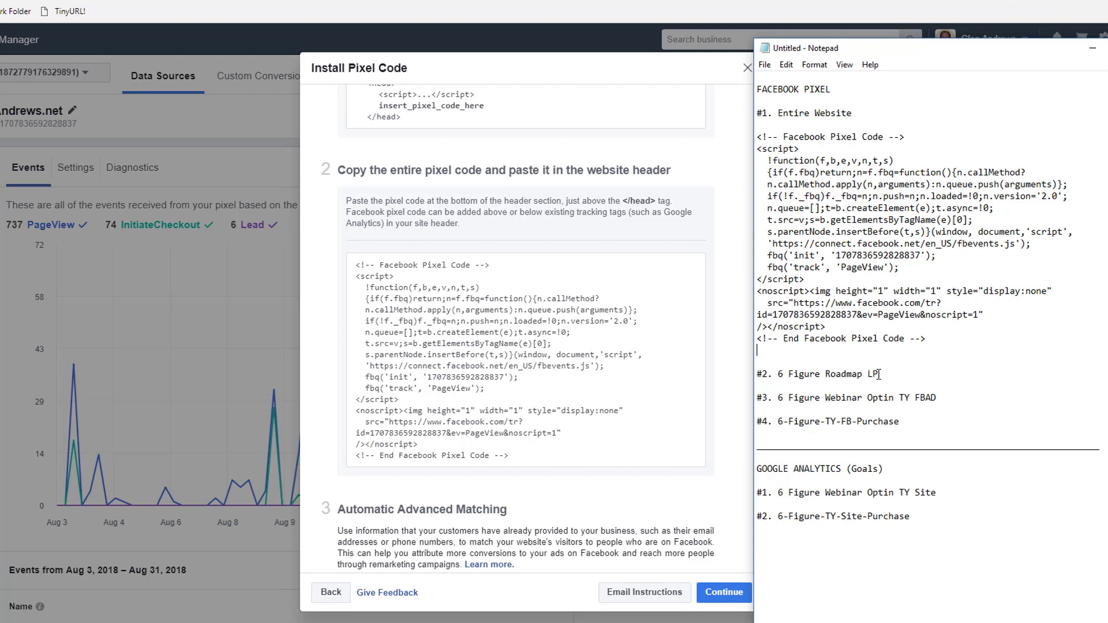
{"action": "left_click", "coordinate": [918, 375]}
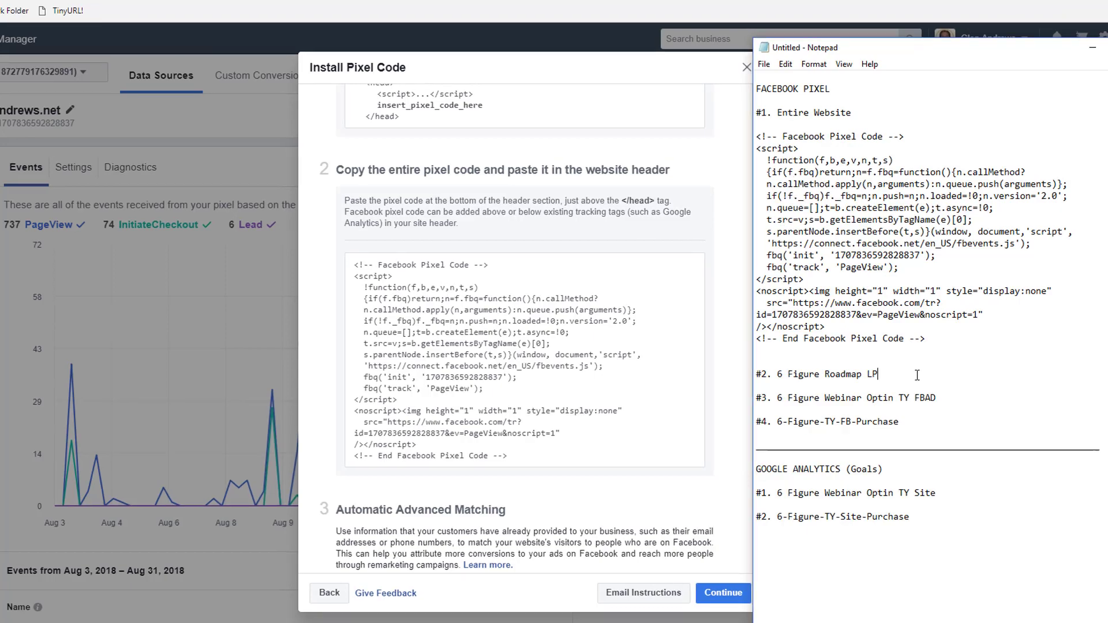
{"action": "key", "text": "Return"}
{"action": "key", "text": "Return"}
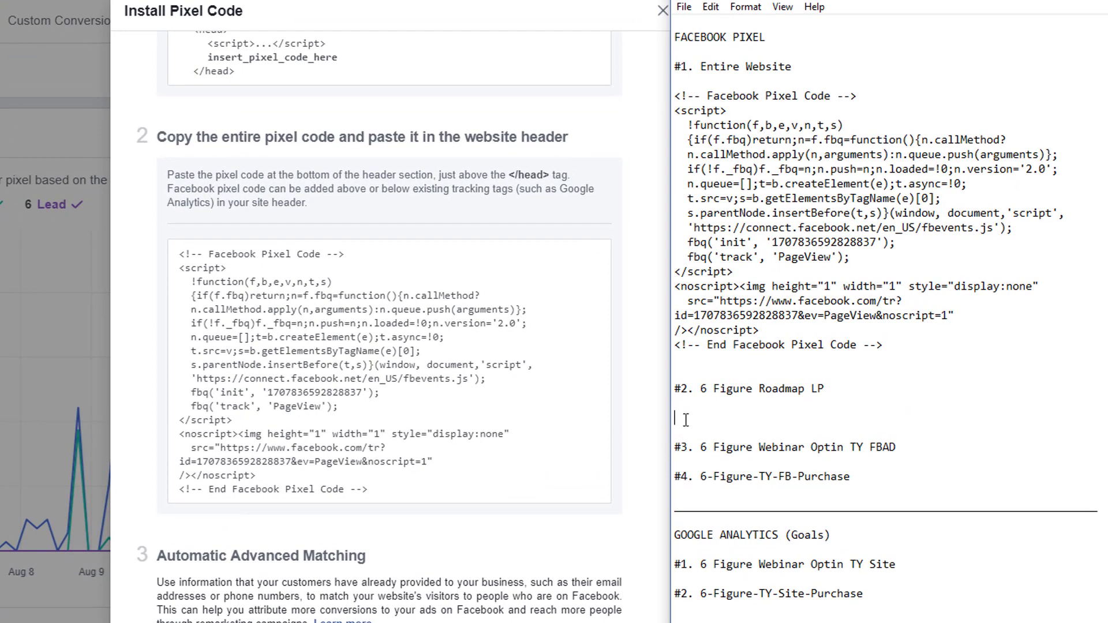
Paste the pixel code under entries #2 and '#3. 6 Figure Webinar Optin TY FBAD'.
{"action": "right_click", "coordinate": [693, 419]}
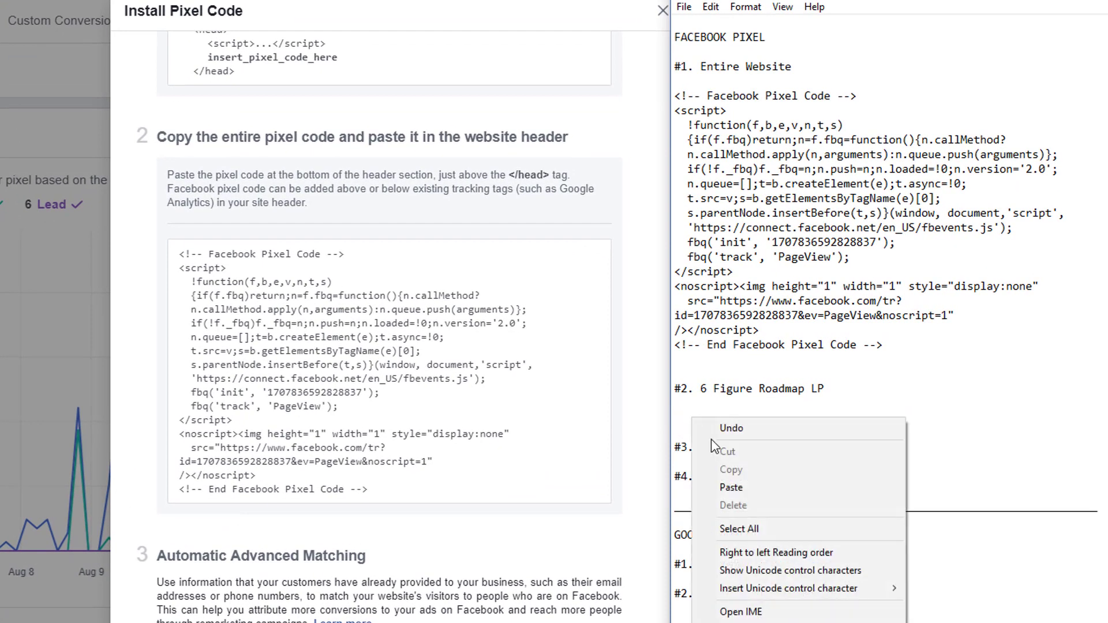
{"action": "left_click", "coordinate": [723, 487]}
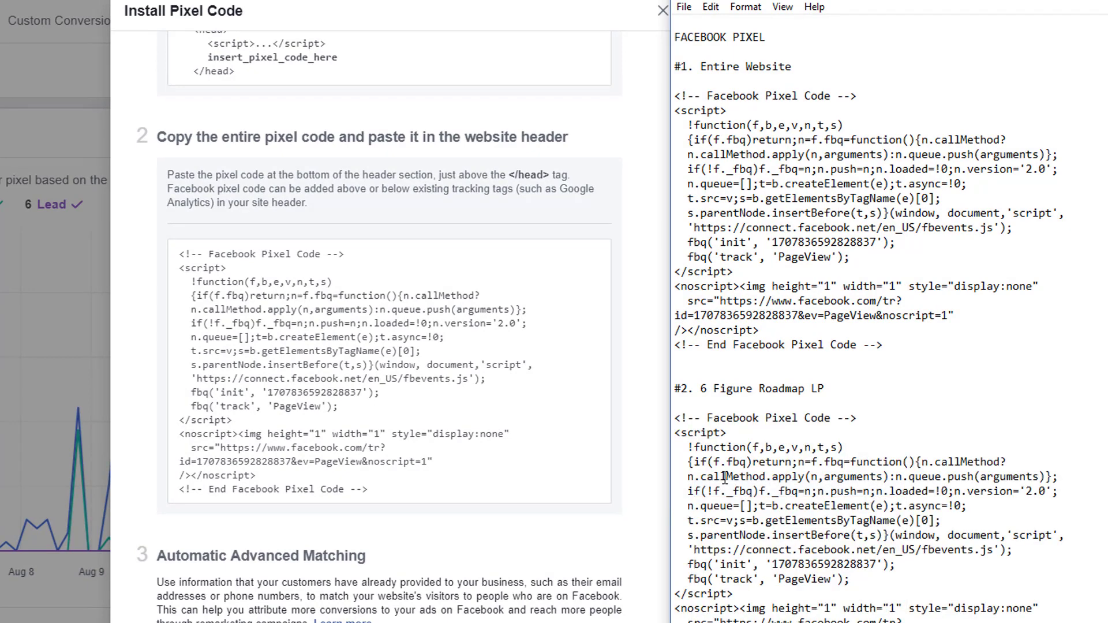
{"action": "scroll", "coordinate": [760, 352], "scroll_direction": "down", "scroll_amount": 2}
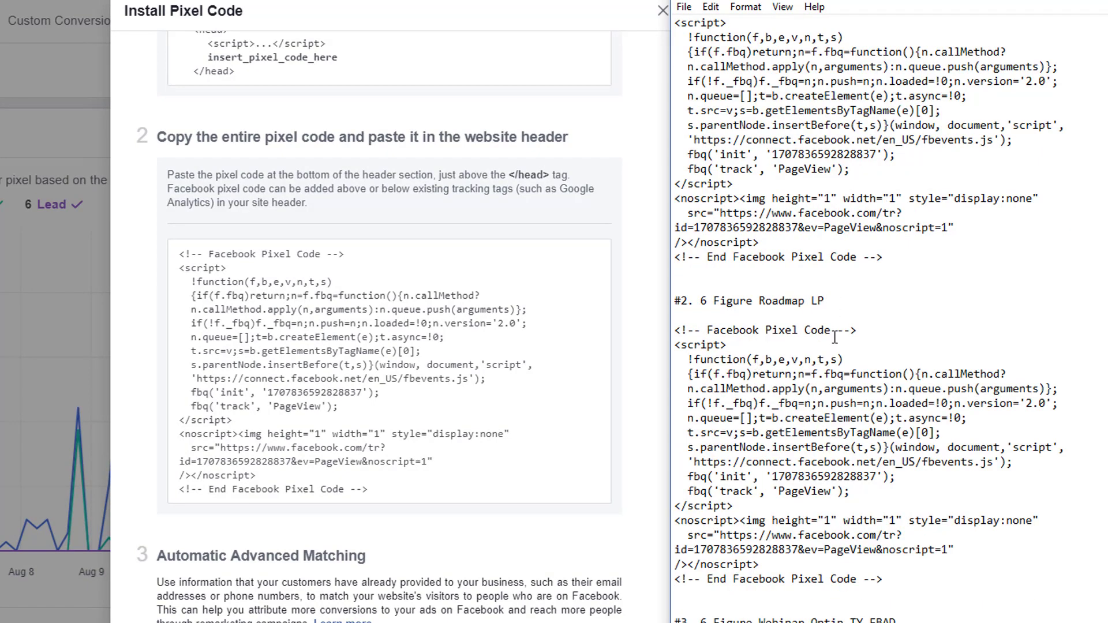
{"action": "scroll", "coordinate": [834, 338], "scroll_direction": "down", "scroll_amount": 4}
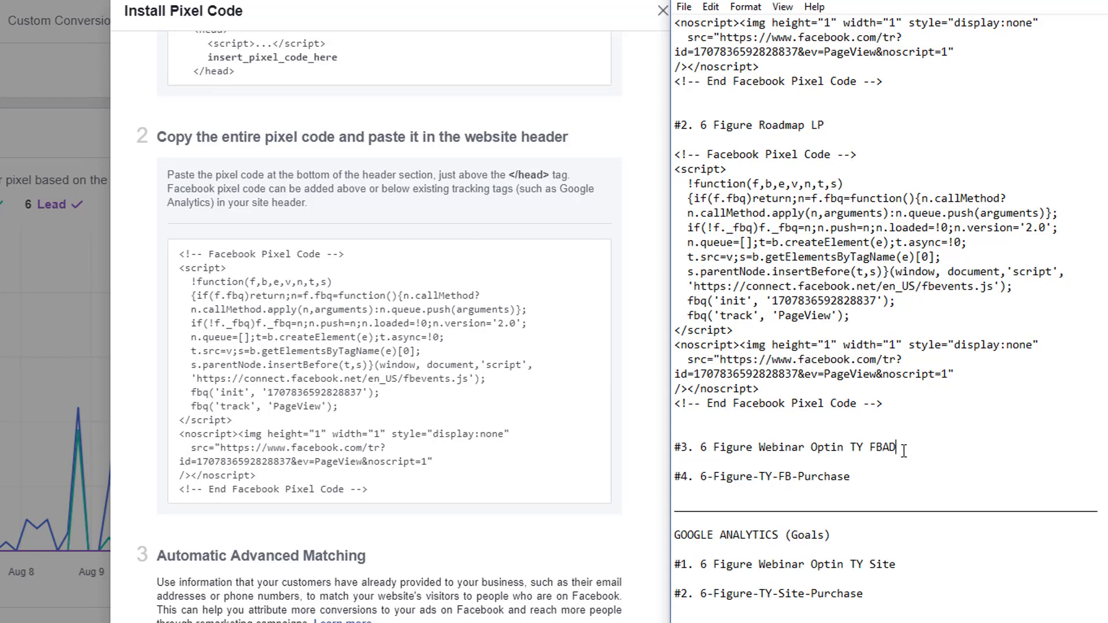
{"action": "key", "text": "Return"}
{"action": "key", "text": "Return"}
{"action": "right_click", "coordinate": [694, 478]}
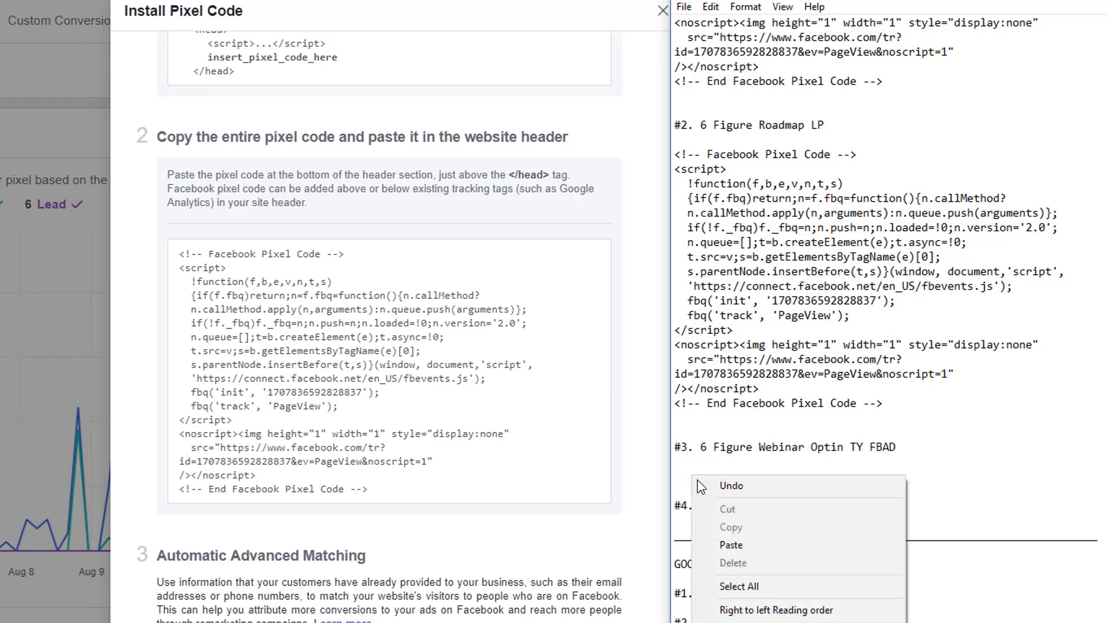
{"action": "left_click", "coordinate": [730, 545]}
Paste the pixel code under '#4. 6-Figure-TY-FB-Purchase'.
{"action": "scroll", "coordinate": [829, 519], "scroll_direction": "down", "scroll_amount": 4}
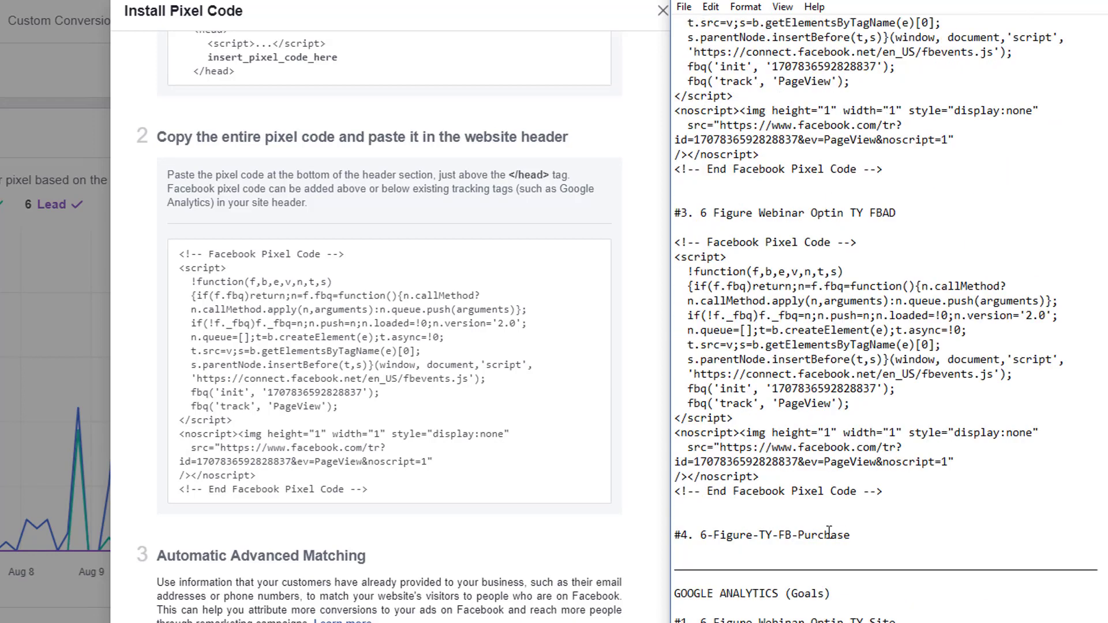
{"action": "left_click", "coordinate": [851, 535]}
{"action": "key", "text": "Return"}
{"action": "key", "text": "Return"}
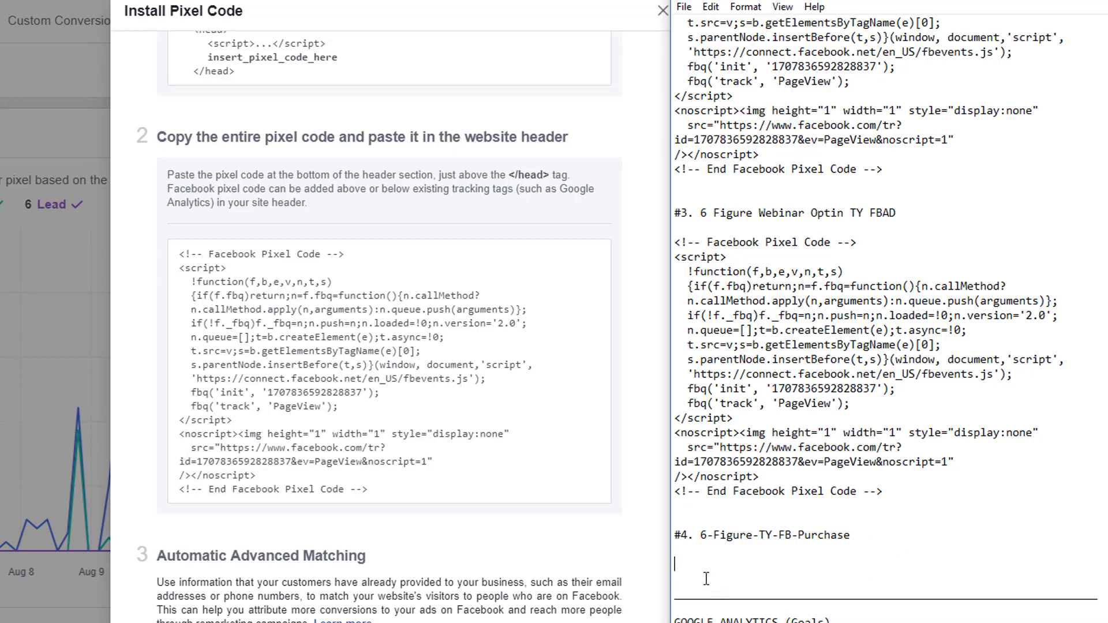
{"action": "right_click", "coordinate": [704, 568]}
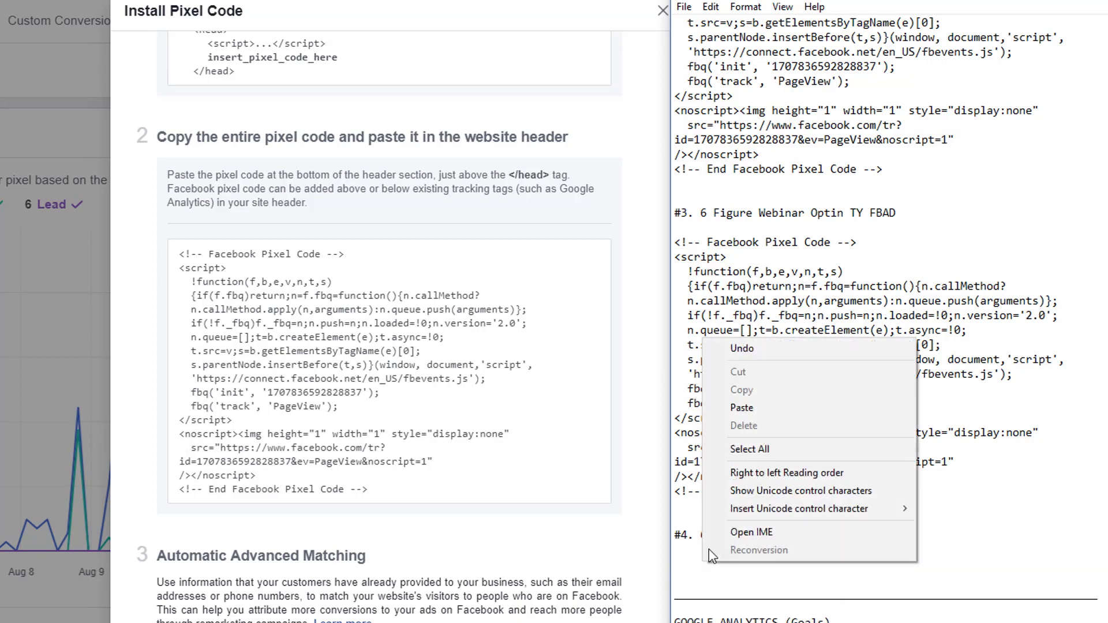
{"action": "left_click", "coordinate": [742, 408]}
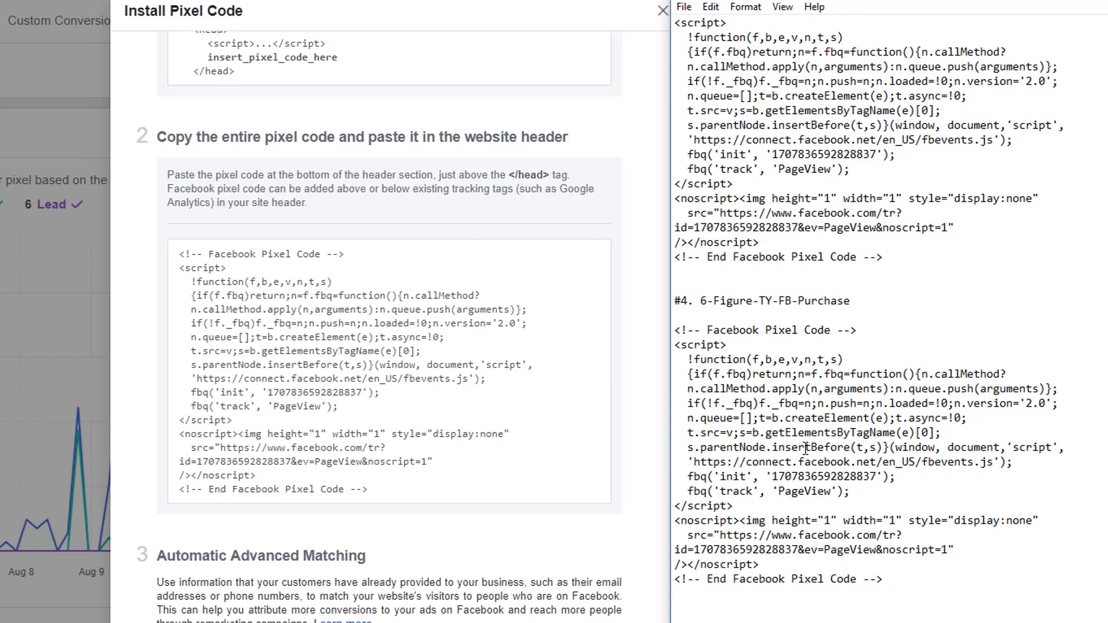
Scroll through the notes to check that all four entries contain the pixel code.
{"action": "scroll", "coordinate": [805, 448], "scroll_direction": "up", "scroll_amount": 2}
{"action": "scroll", "coordinate": [776, 415], "scroll_direction": "up", "scroll_amount": 12}
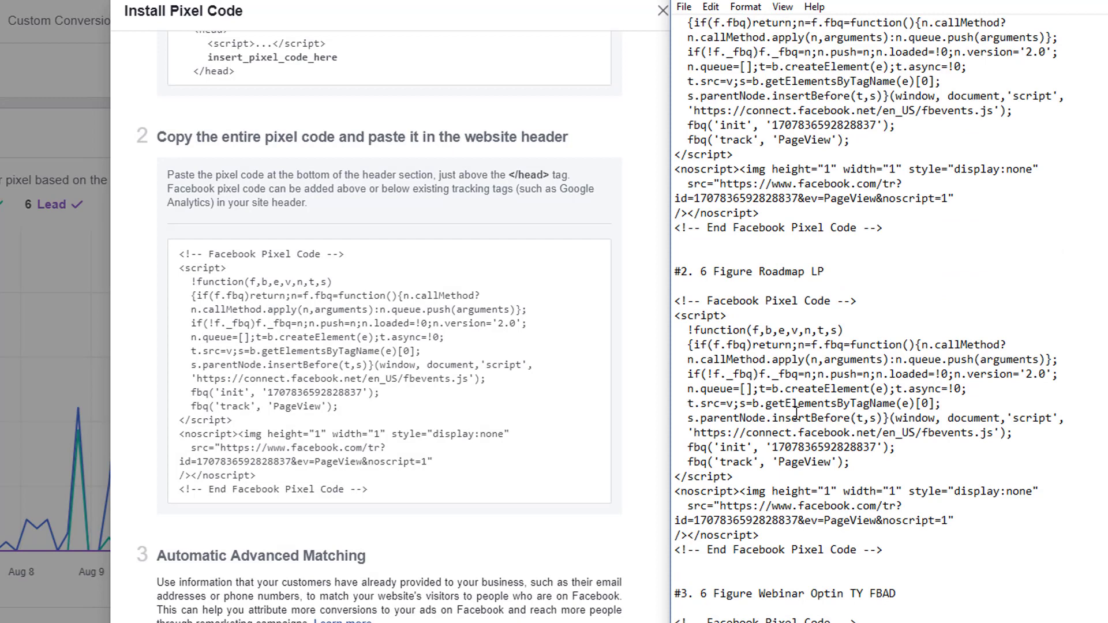
{"action": "scroll", "coordinate": [796, 412], "scroll_direction": "up", "scroll_amount": 3}
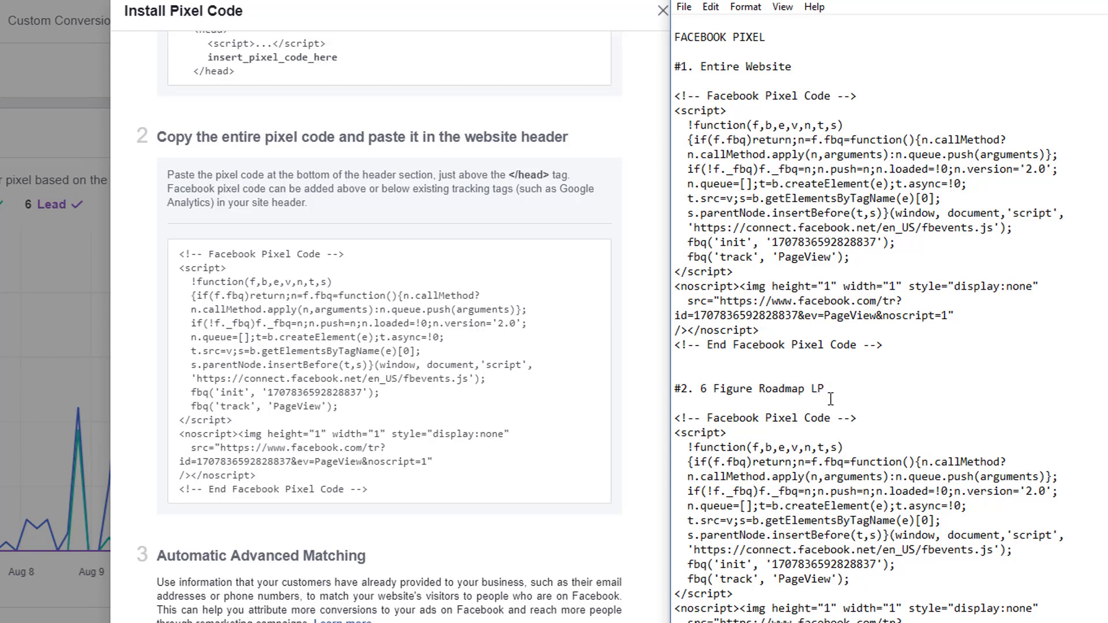
{"action": "scroll", "coordinate": [830, 399], "scroll_direction": "down", "scroll_amount": 6}
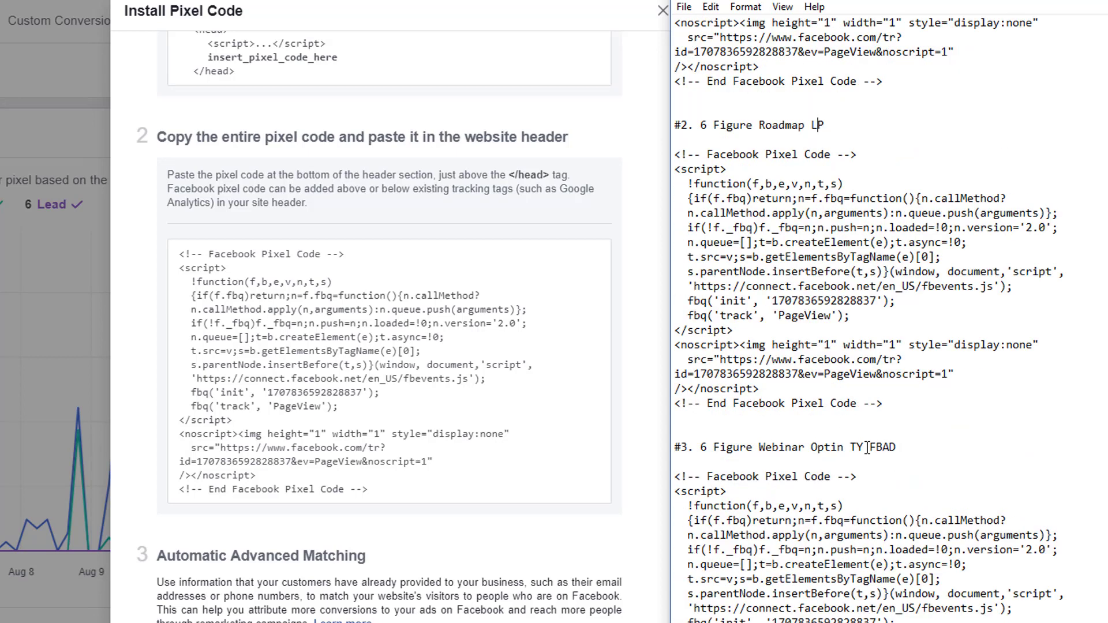
{"action": "scroll", "coordinate": [866, 448], "scroll_direction": "down", "scroll_amount": 2}
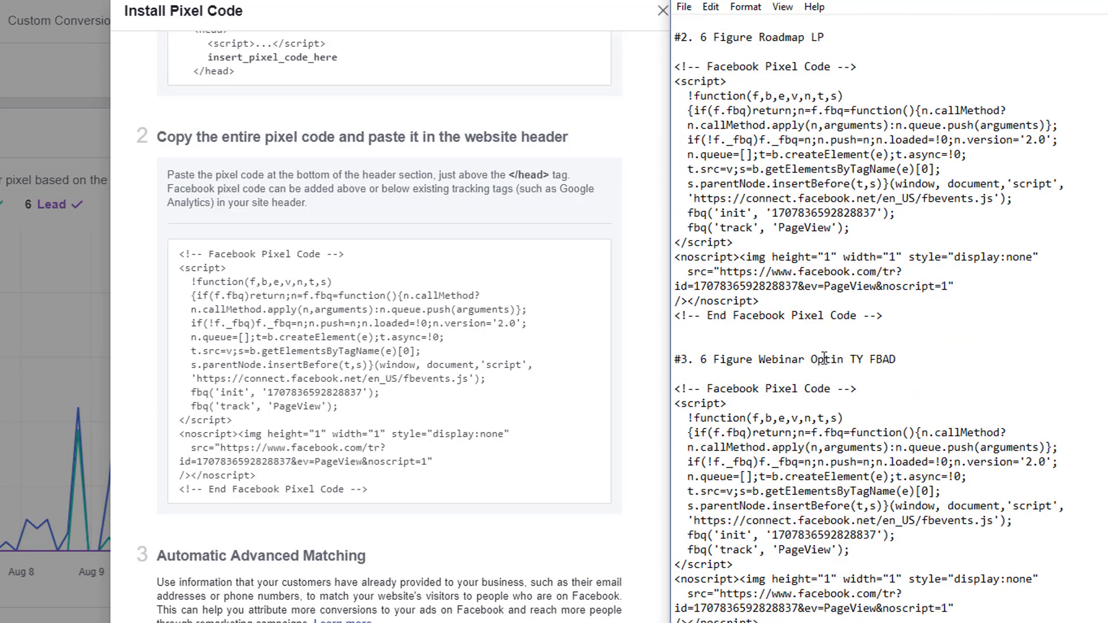
{"action": "scroll", "coordinate": [868, 370], "scroll_direction": "down", "scroll_amount": 4}
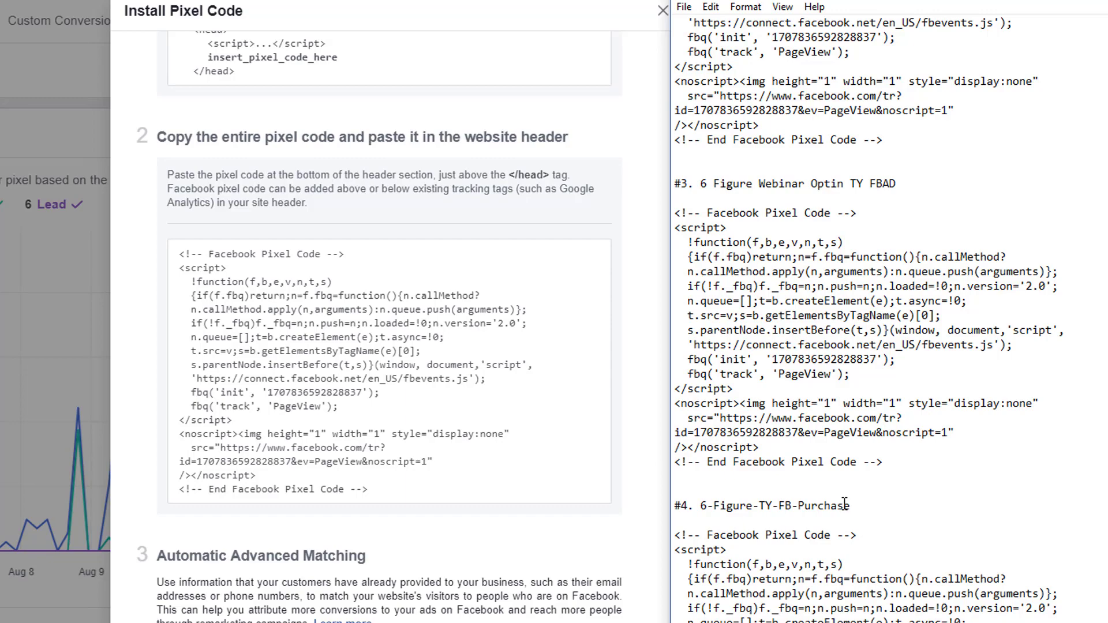
{"action": "scroll", "coordinate": [844, 504], "scroll_direction": "down", "scroll_amount": 6}
{"action": "scroll", "coordinate": [838, 483], "scroll_direction": "up", "scroll_amount": 14}
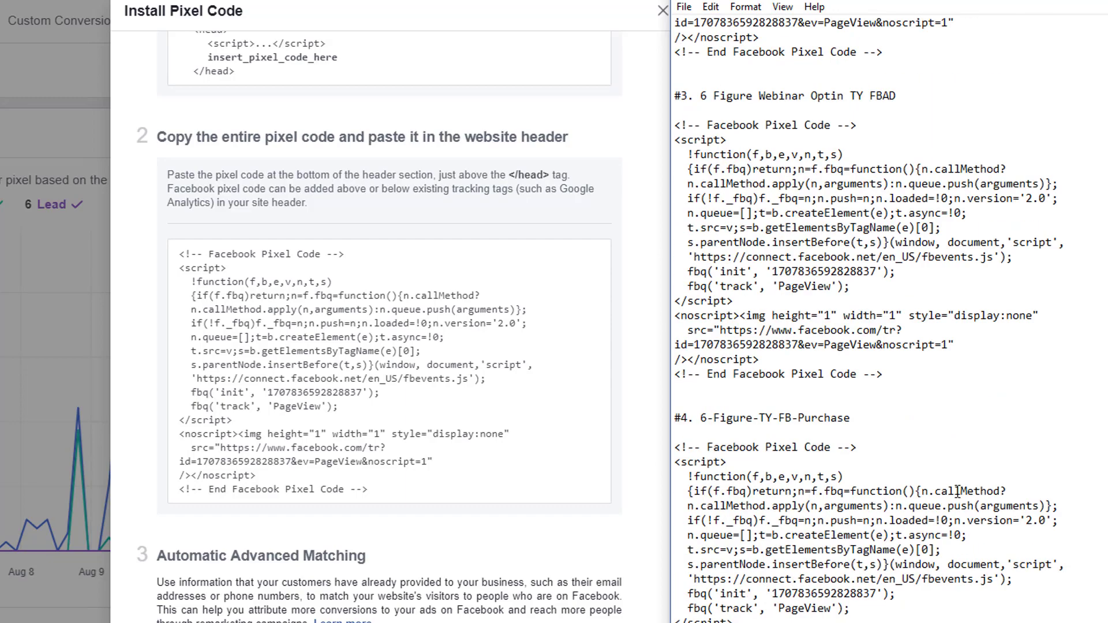
Continue to event setup, turn on Generate Lead, and copy the fbq('track', 'Lead') snippet.
{"action": "scroll", "coordinate": [955, 474], "scroll_direction": "up", "scroll_amount": 4}
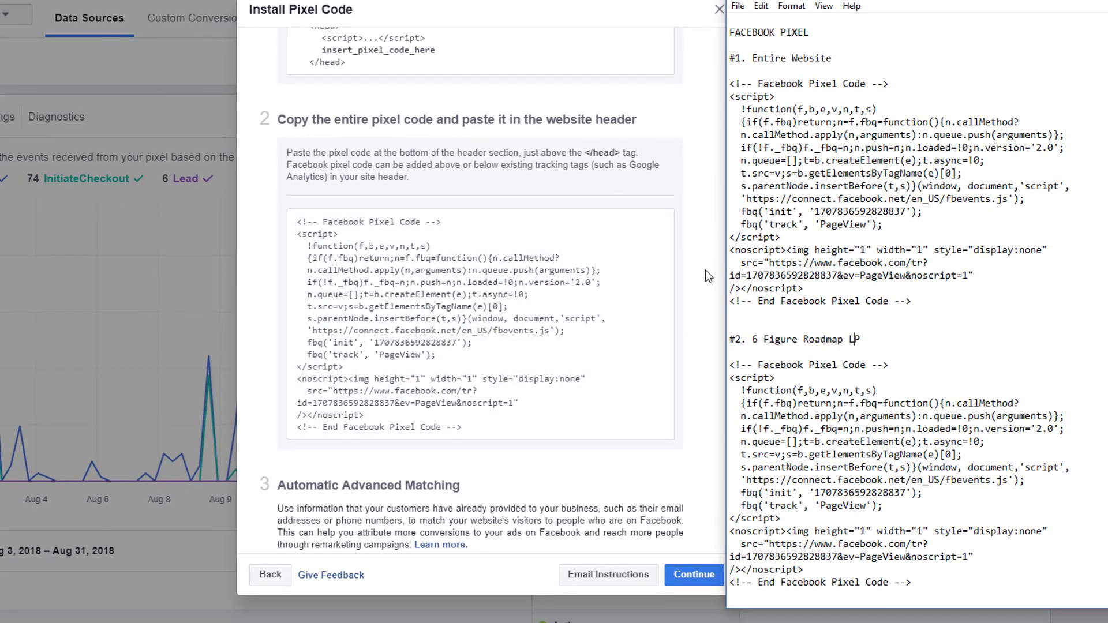
{"action": "left_click", "coordinate": [647, 310]}
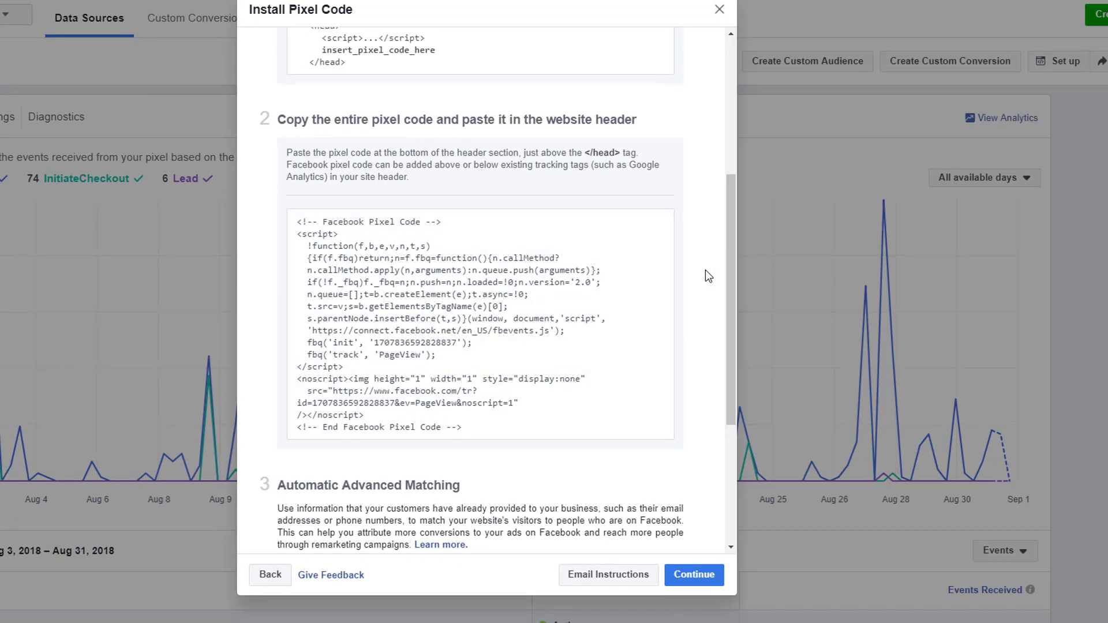
{"action": "left_click", "coordinate": [694, 575]}
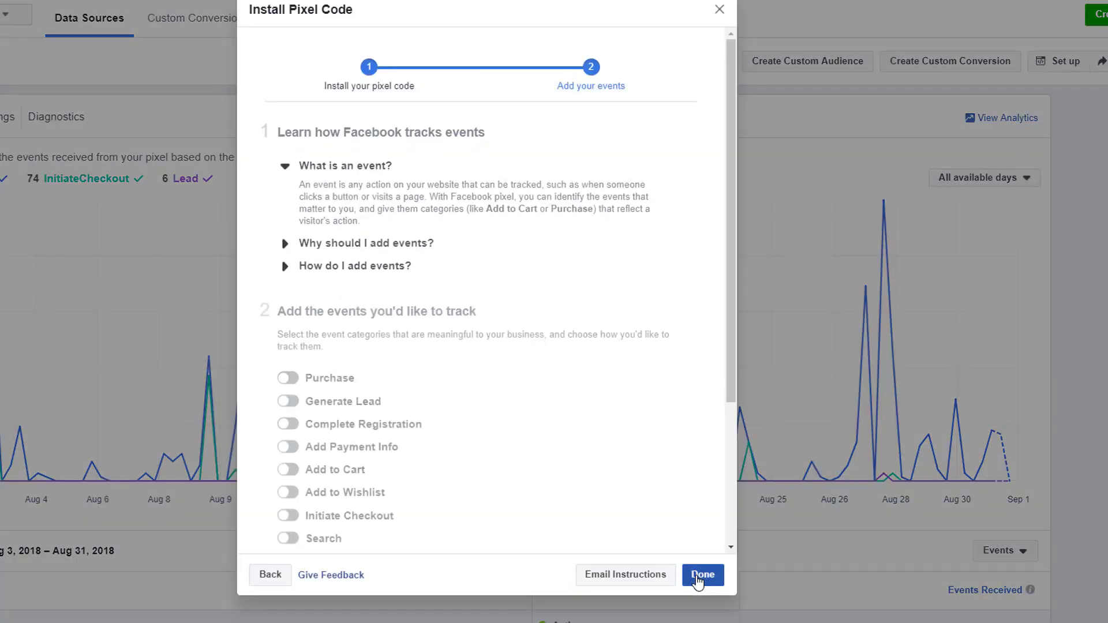
{"action": "scroll", "coordinate": [445, 434], "scroll_direction": "down", "scroll_amount": 2}
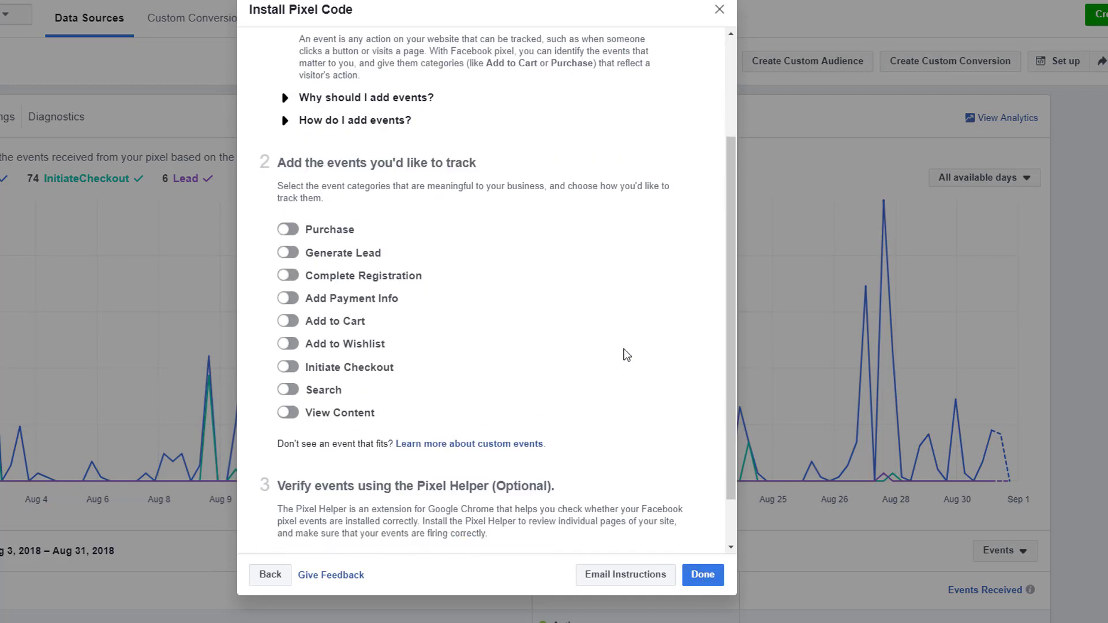
{"action": "left_click", "coordinate": [287, 254]}
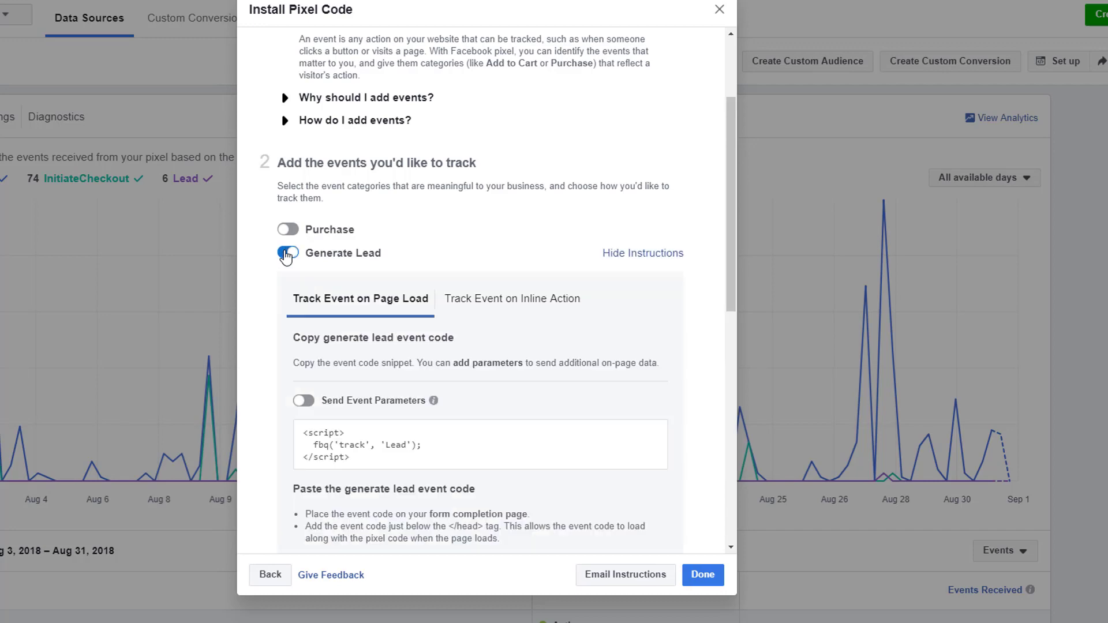
{"action": "scroll", "coordinate": [425, 274], "scroll_direction": "down", "scroll_amount": 3}
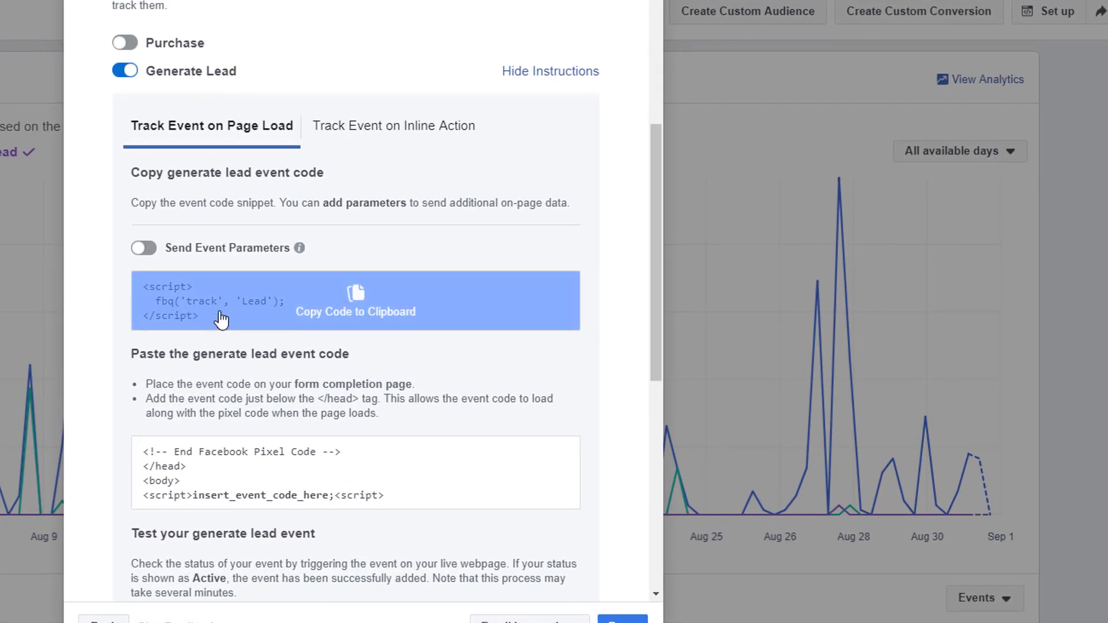
{"action": "left_click", "coordinate": [219, 316]}
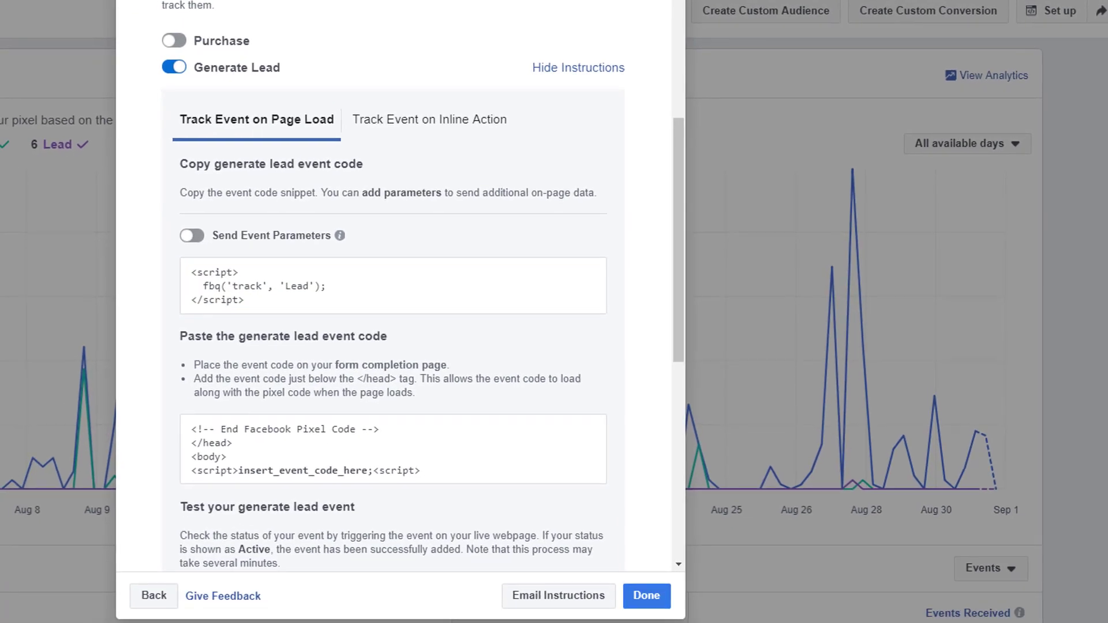
Paste the Lead snippet on new lines below entry #4's pixel code.
{"action": "key", "text": "alt+Tab"}
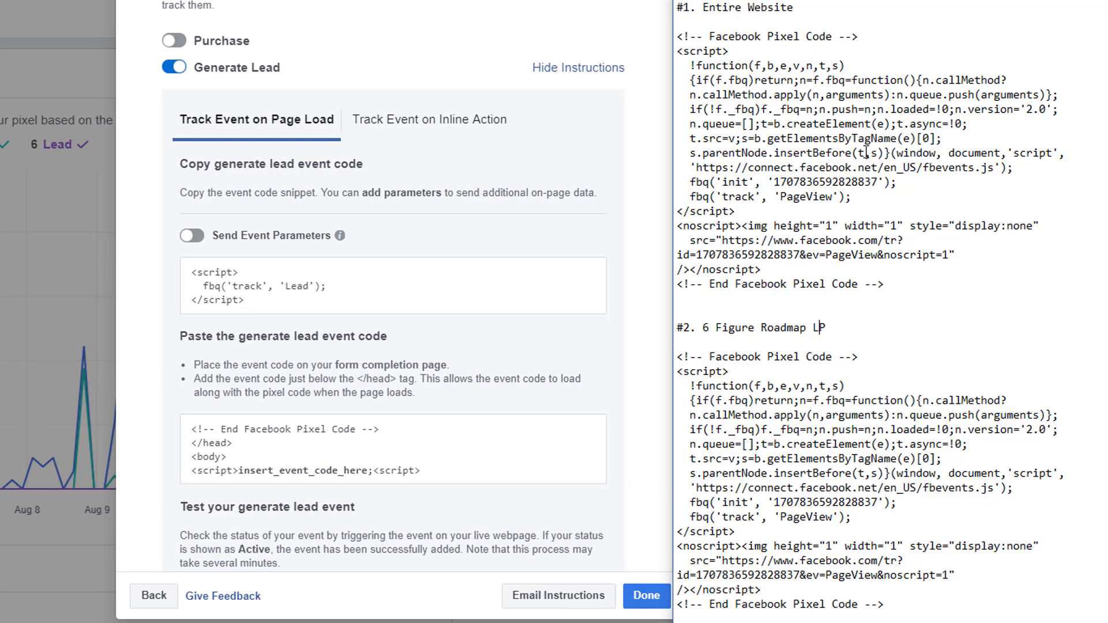
{"action": "scroll", "coordinate": [866, 151], "scroll_direction": "down", "scroll_amount": 14}
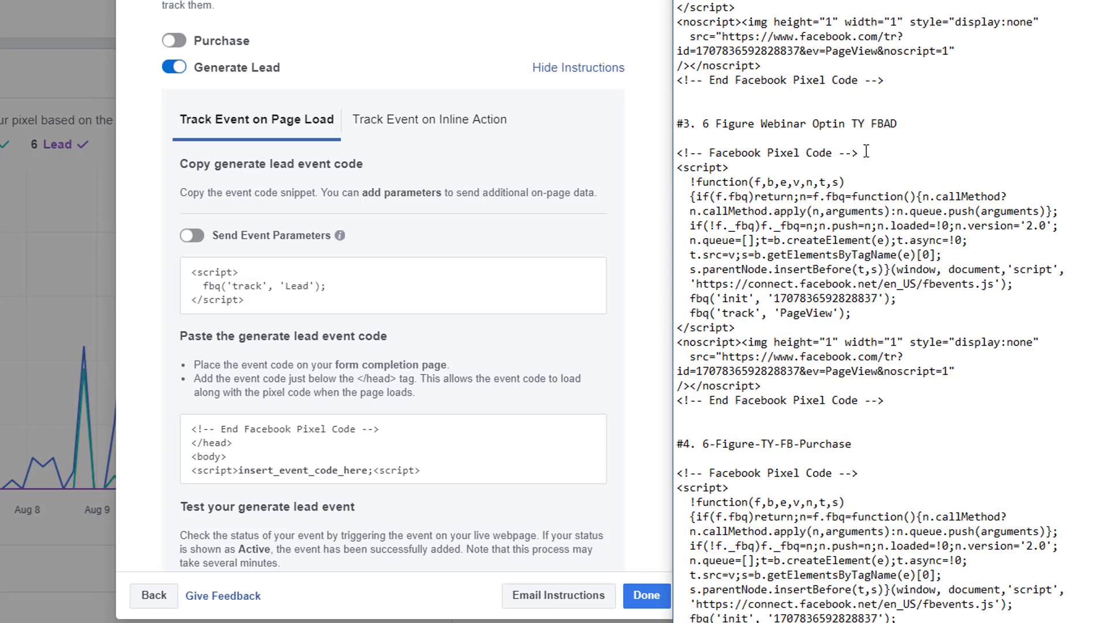
{"action": "scroll", "coordinate": [866, 152], "scroll_direction": "down", "scroll_amount": 5}
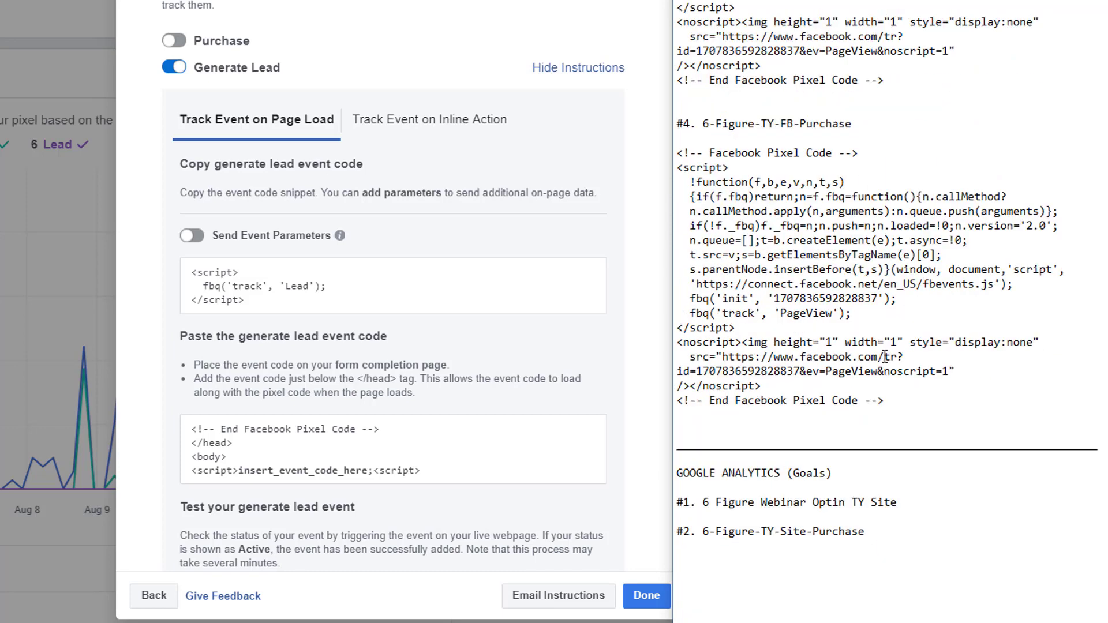
{"action": "key", "text": "Return"}
{"action": "key", "text": "Return"}
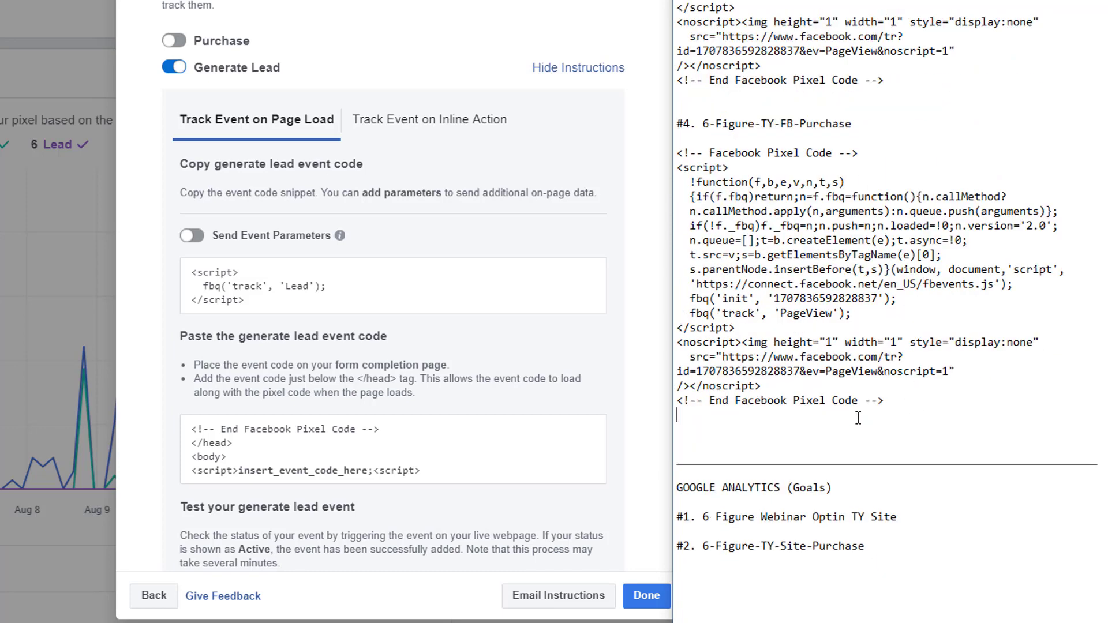
{"action": "key", "text": "Return"}
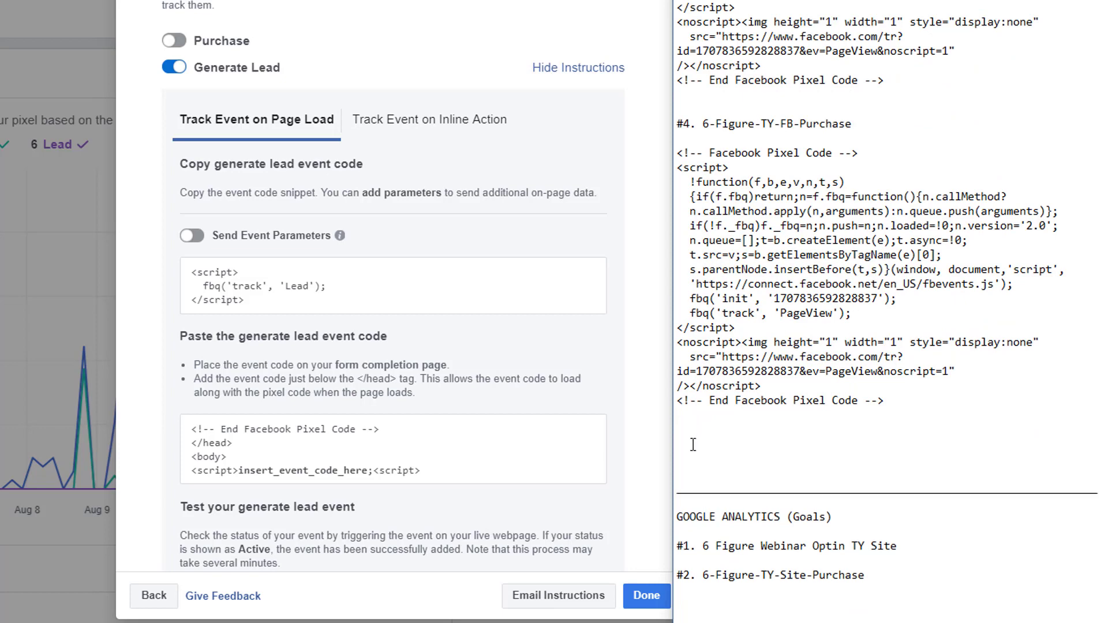
{"action": "right_click", "coordinate": [693, 444]}
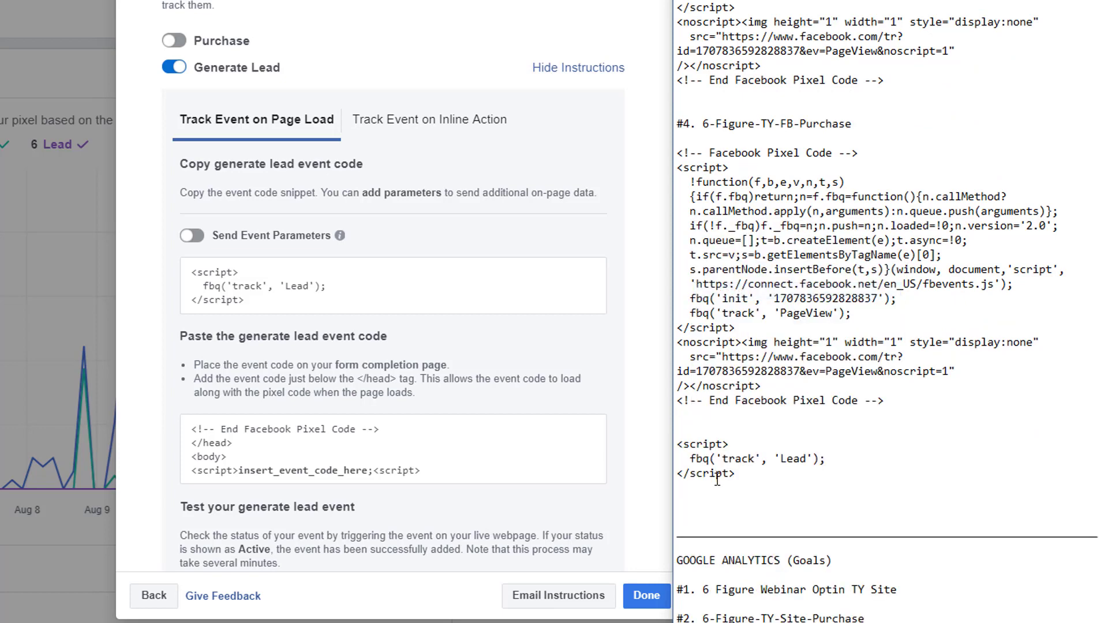
Delete the opening and closing script tags around the Lead snippet.
{"action": "left_click_drag", "start_coordinate": [736, 474], "coordinate": [677, 469]}
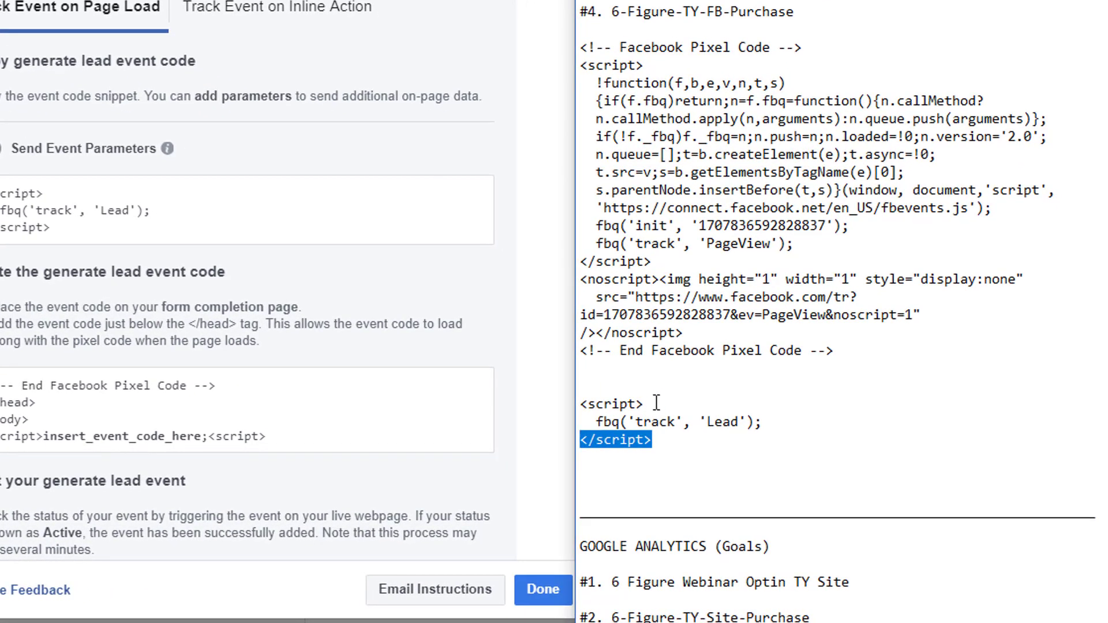
{"action": "key", "text": "BackSpace"}
{"action": "left_click_drag", "start_coordinate": [652, 403], "coordinate": [572, 404]}
{"action": "key", "text": "BackSpace"}
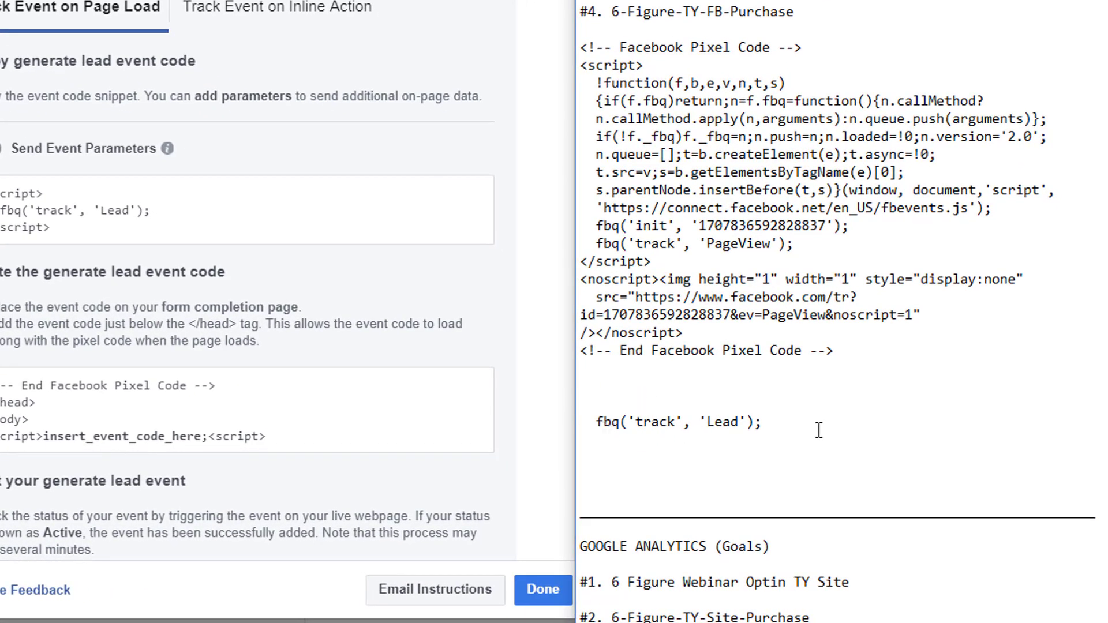
Copy the remaining fbq('track', 'Lead'); line.
{"action": "left_click_drag", "start_coordinate": [764, 422], "coordinate": [598, 422]}
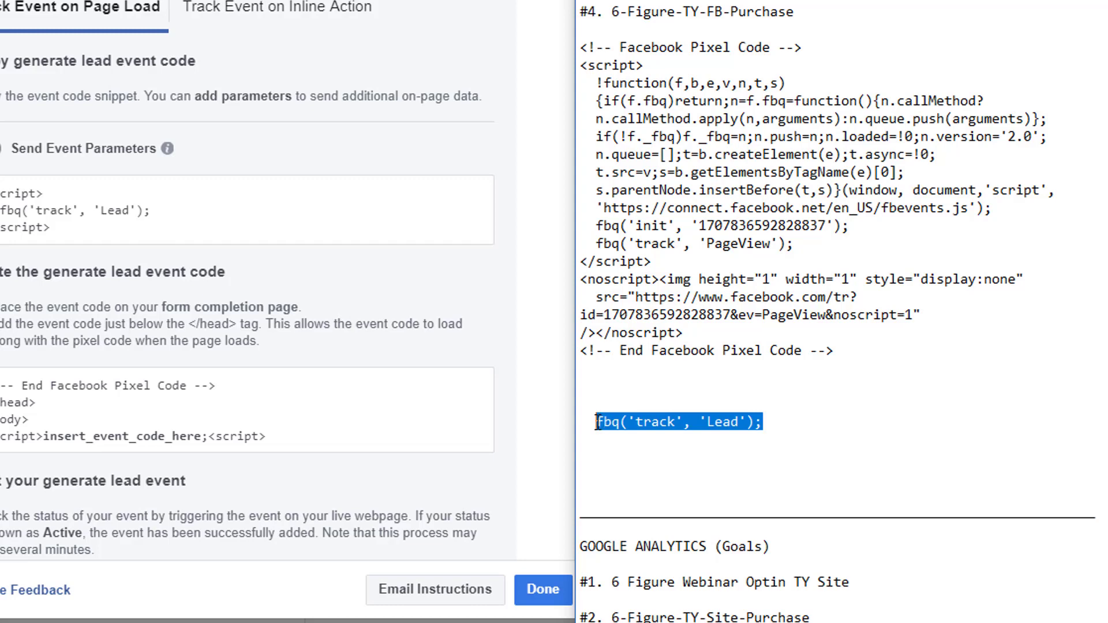
{"action": "right_click", "coordinate": [615, 424]}
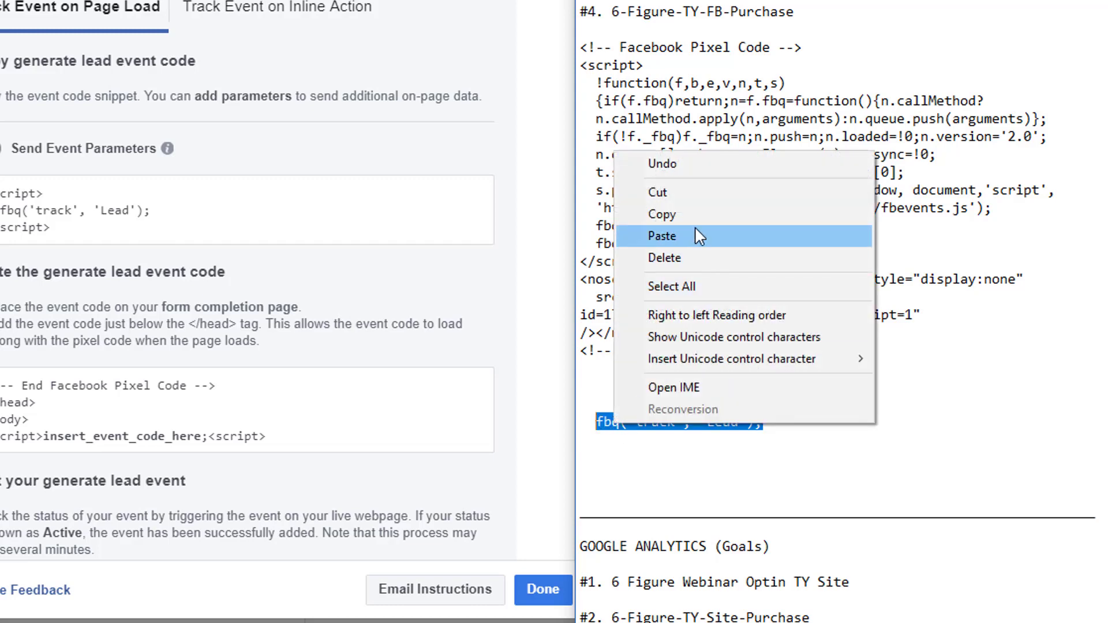
{"action": "left_click", "coordinate": [710, 459]}
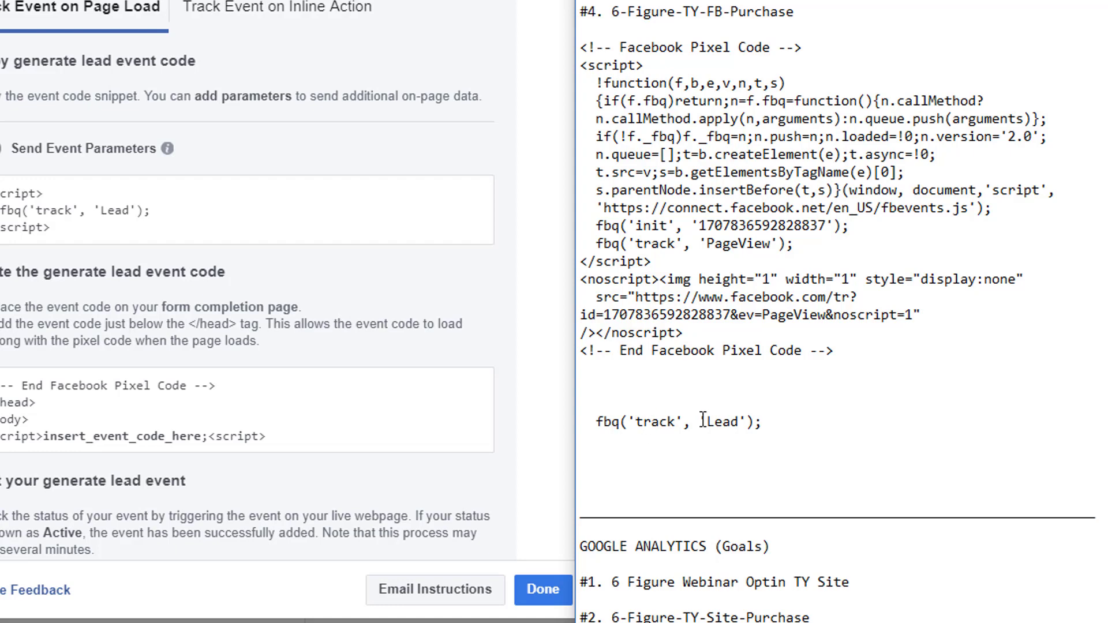
{"action": "left_click_drag", "start_coordinate": [794, 423], "coordinate": [583, 424]}
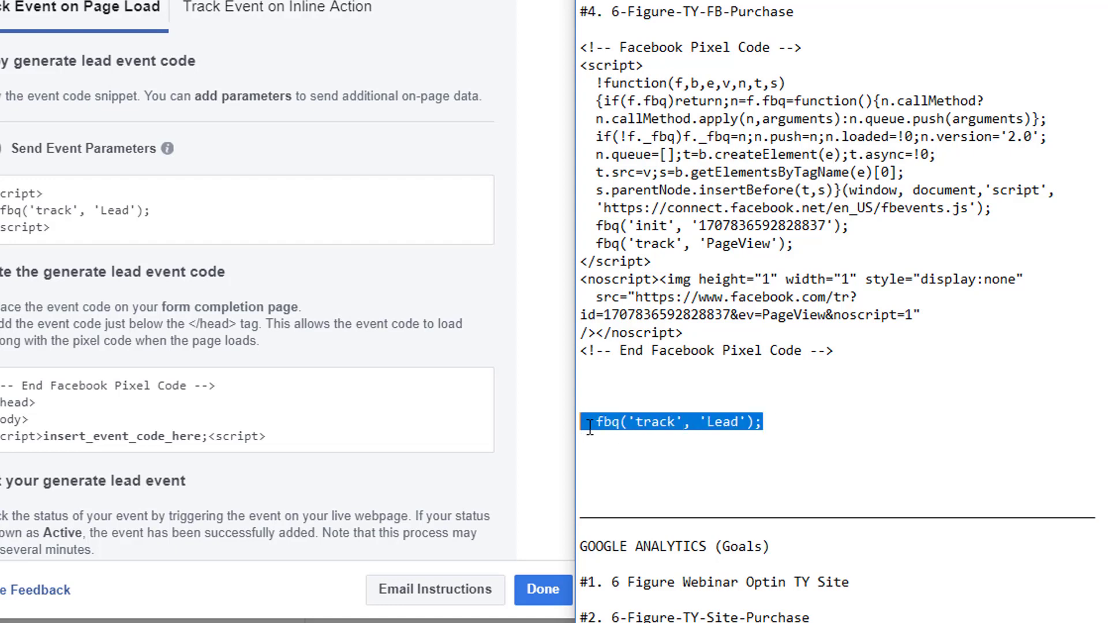
{"action": "right_click", "coordinate": [644, 426]}
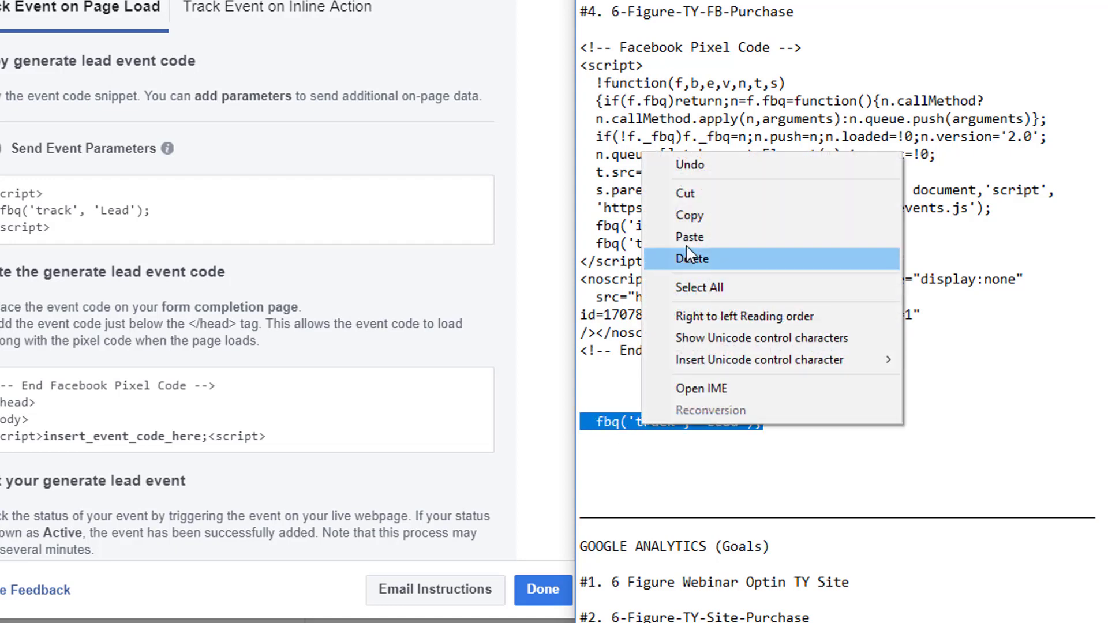
{"action": "left_click", "coordinate": [819, 214]}
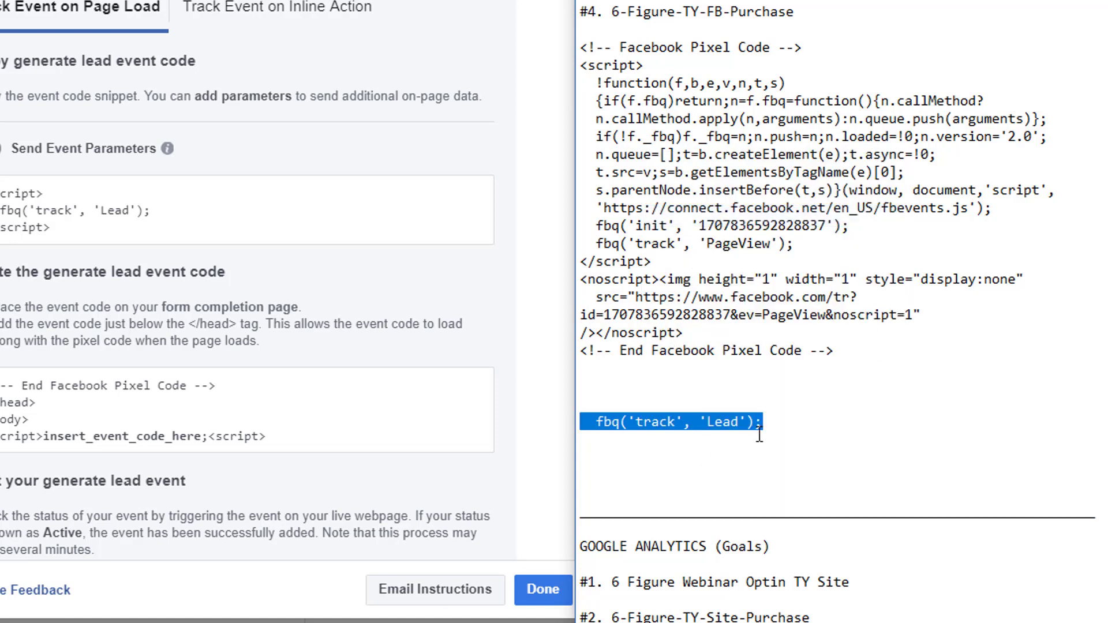
Paste fbq('track', 'Lead'); on a new line after entry #3's PageView call.
{"action": "scroll", "coordinate": [858, 381], "scroll_direction": "up", "scroll_amount": 6}
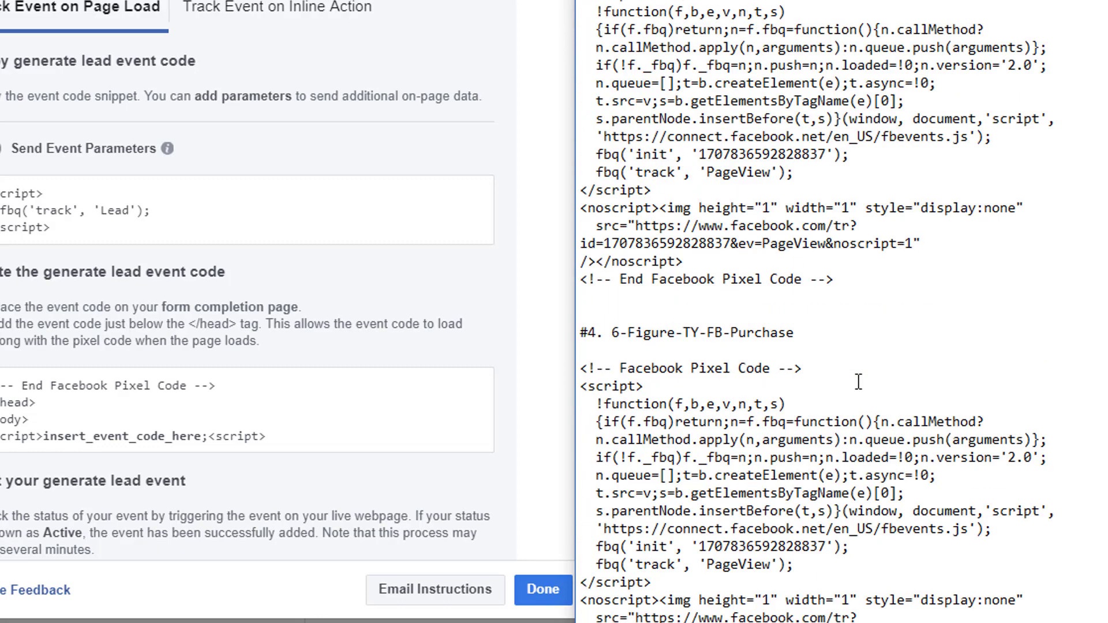
{"action": "scroll", "coordinate": [858, 381], "scroll_direction": "up", "scroll_amount": 3}
{"action": "scroll", "coordinate": [944, 373], "scroll_direction": "up", "scroll_amount": 5}
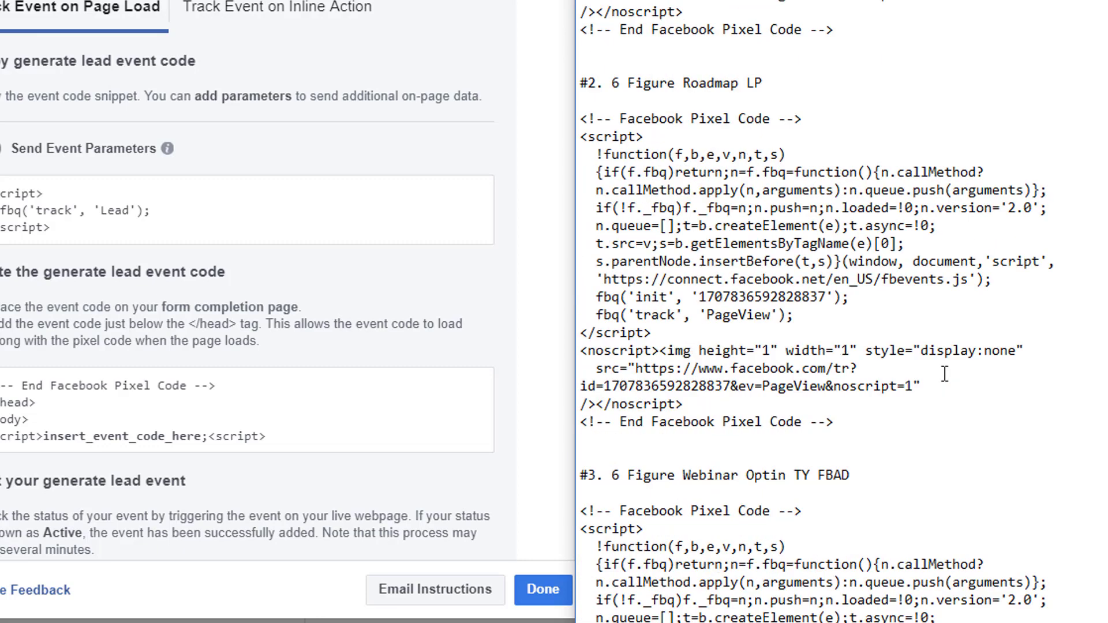
{"action": "scroll", "coordinate": [944, 374], "scroll_direction": "up", "scroll_amount": 3}
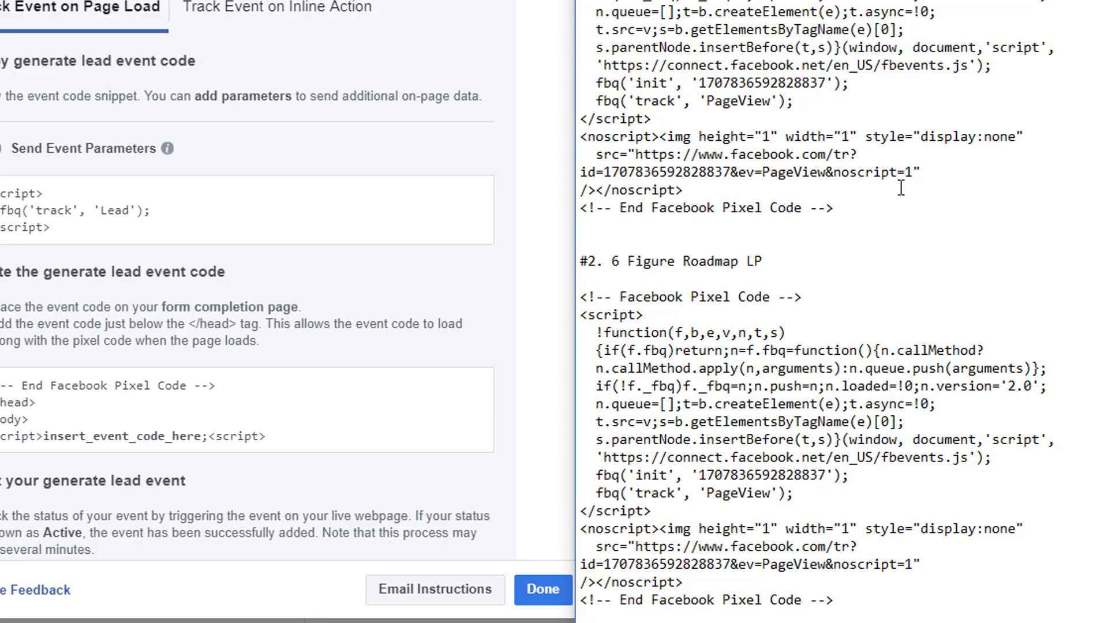
{"action": "scroll", "coordinate": [901, 187], "scroll_direction": "down", "scroll_amount": 2}
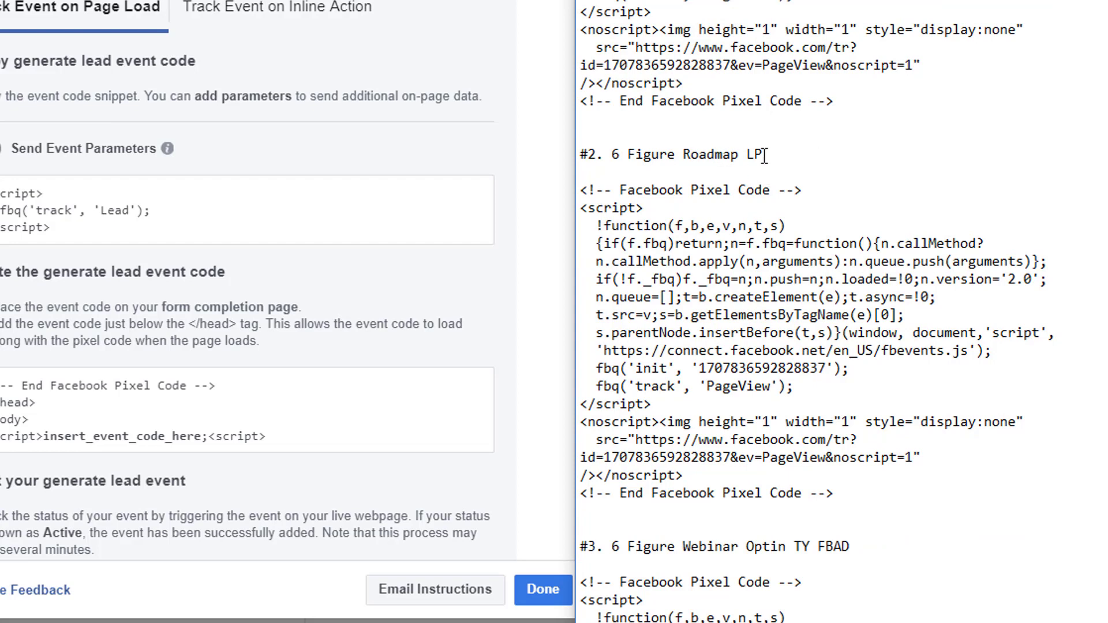
{"action": "scroll", "coordinate": [764, 155], "scroll_direction": "down", "scroll_amount": 2}
{"action": "scroll", "coordinate": [847, 58], "scroll_direction": "down", "scroll_amount": 6}
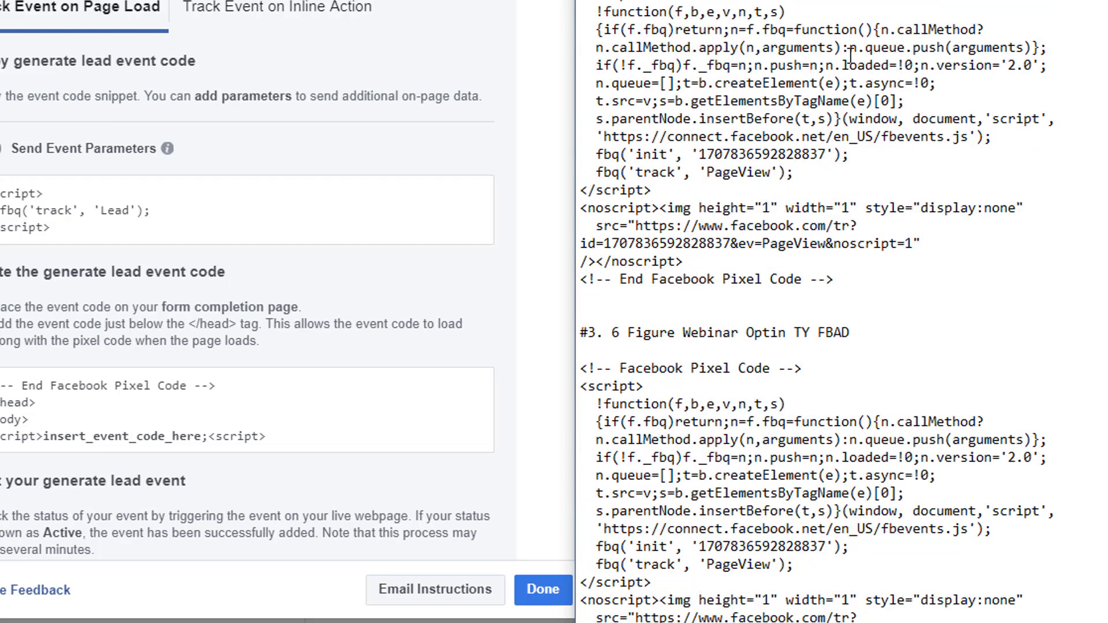
{"action": "scroll", "coordinate": [838, 63], "scroll_direction": "down", "scroll_amount": 2}
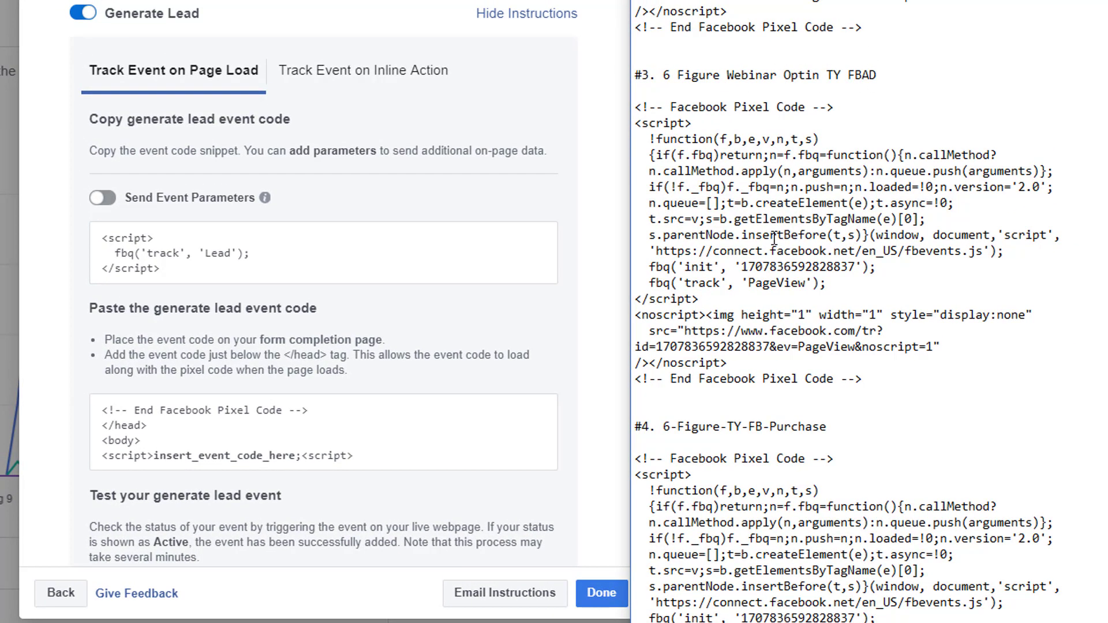
{"action": "left_click", "coordinate": [831, 283]}
{"action": "key", "text": "Return"}
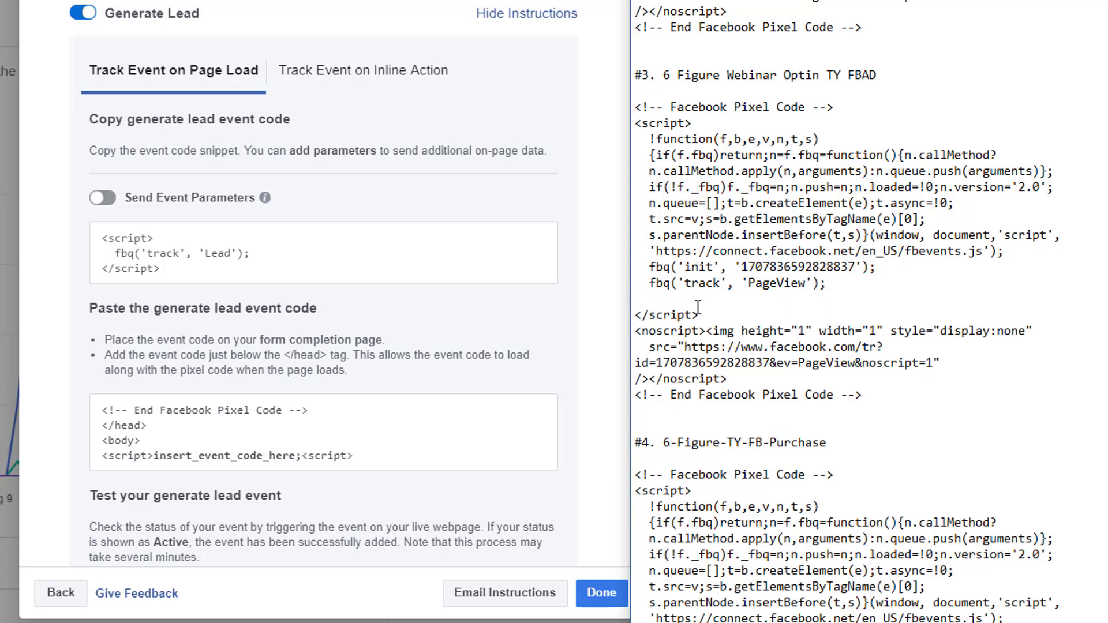
{"action": "right_click", "coordinate": [655, 293]}
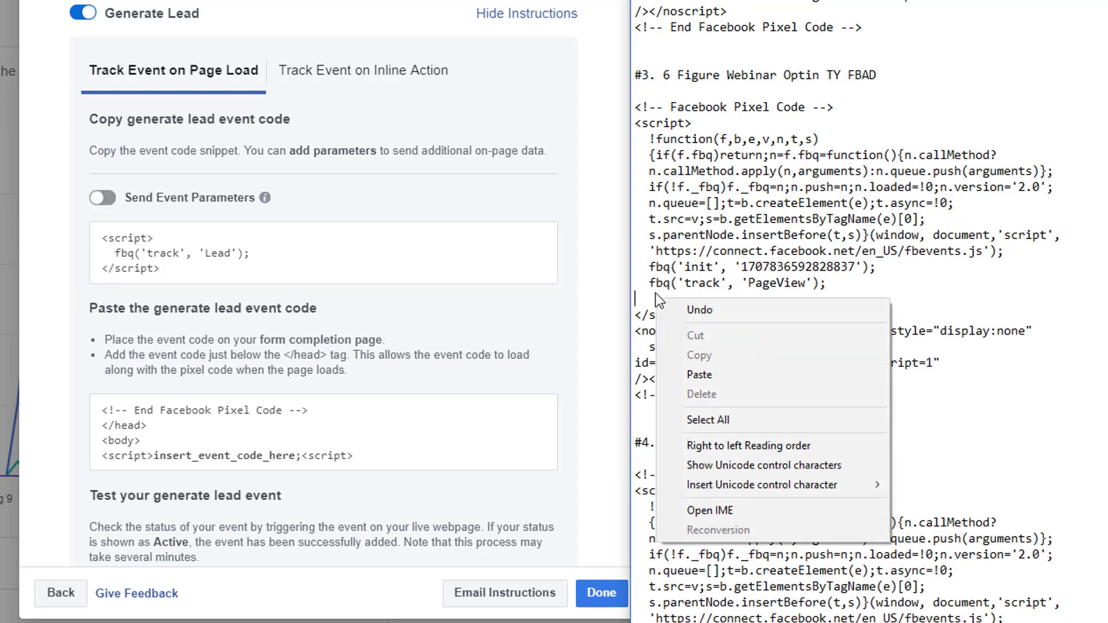
{"action": "left_click", "coordinate": [686, 375]}
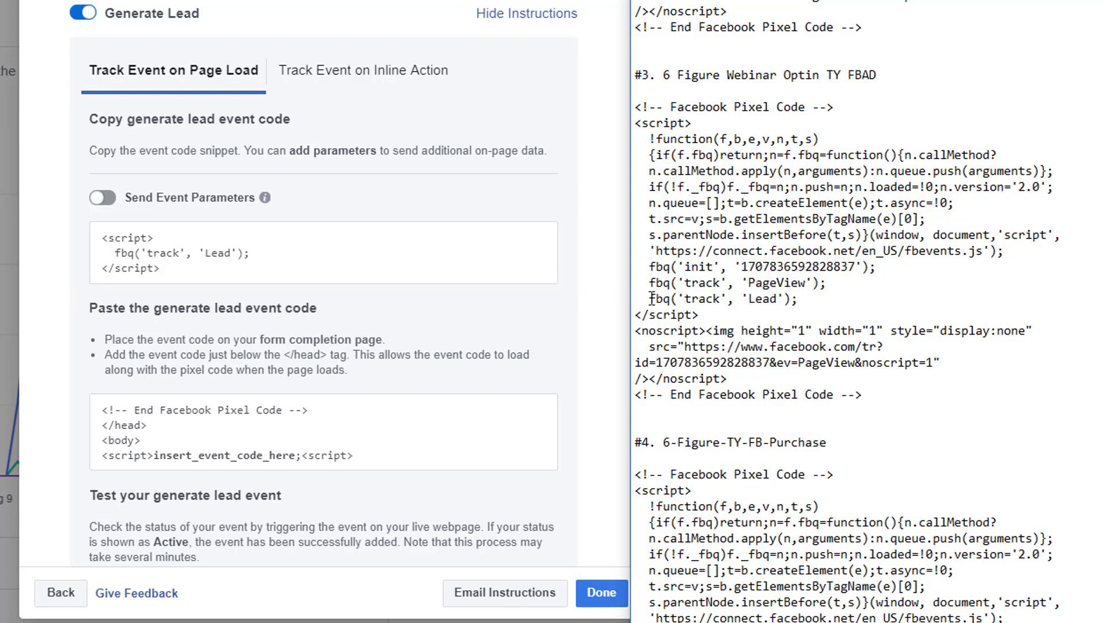
Check that the pasted Lead line lines up with the PageView line.
{"action": "left_click_drag", "start_coordinate": [649, 299], "coordinate": [802, 298]}
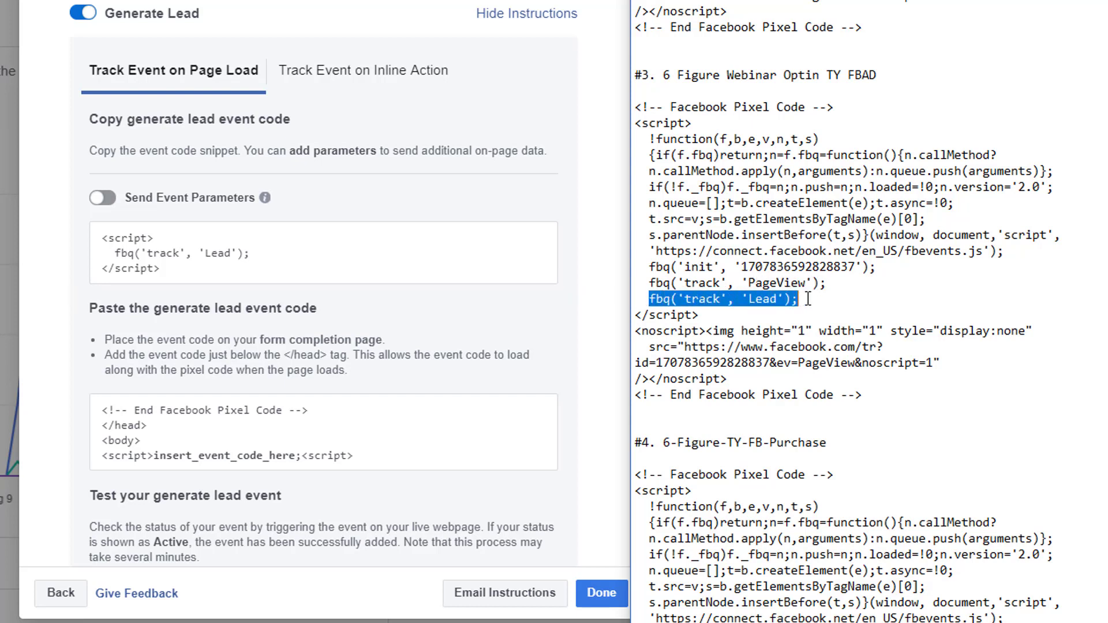
{"action": "left_click", "coordinate": [846, 293]}
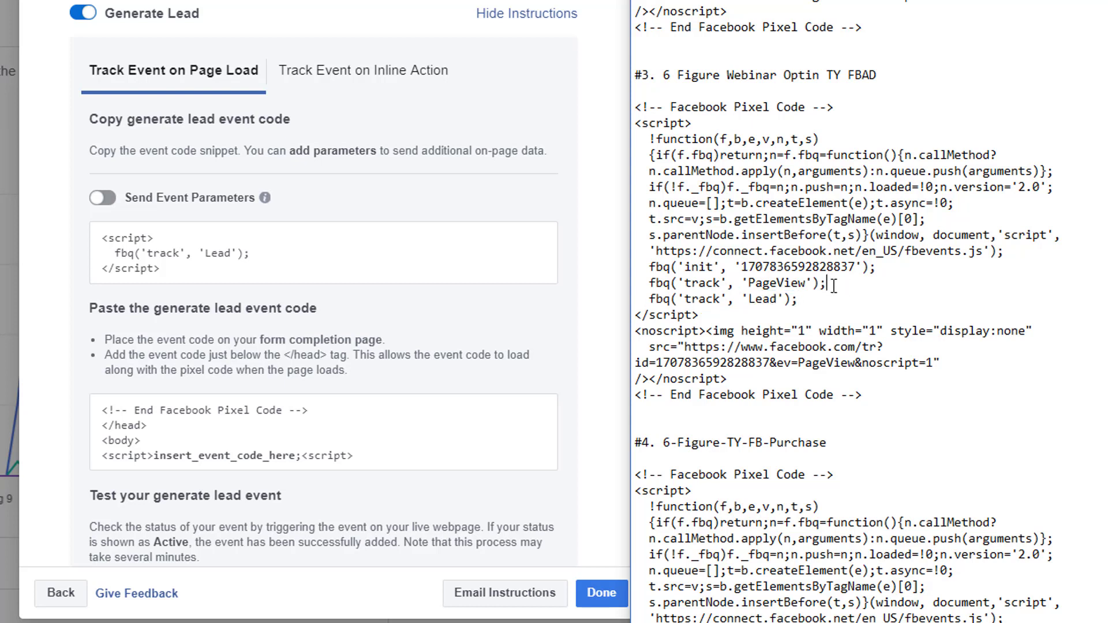
{"action": "left_click_drag", "start_coordinate": [831, 284], "coordinate": [647, 283]}
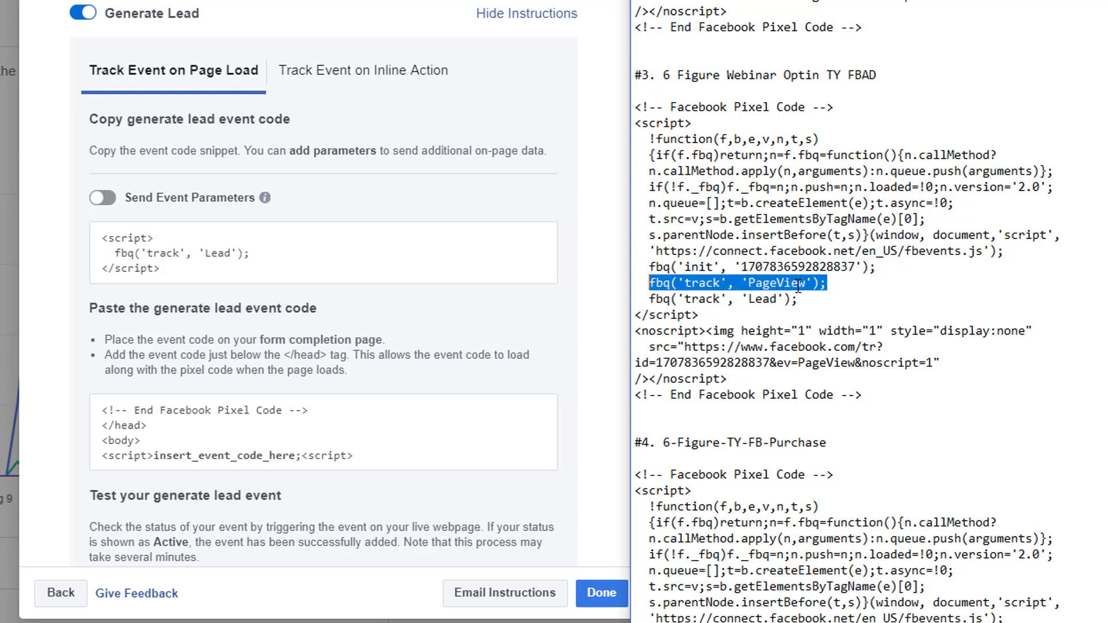
{"action": "left_click", "coordinate": [829, 283]}
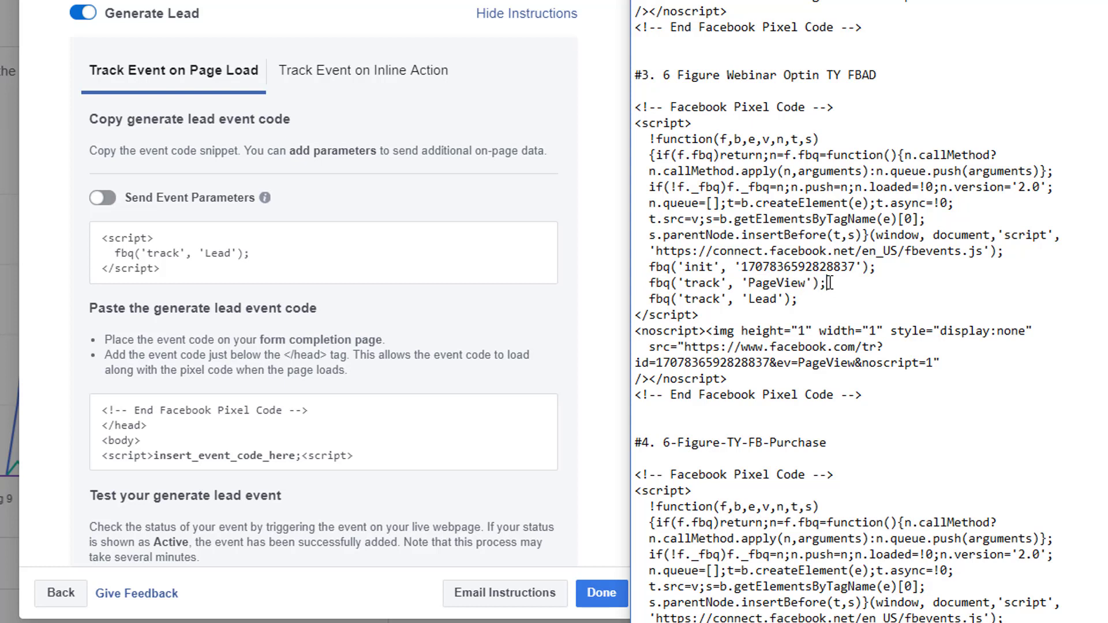
{"action": "left_click_drag", "start_coordinate": [829, 283], "coordinate": [649, 298]}
{"action": "left_click", "coordinate": [833, 299]}
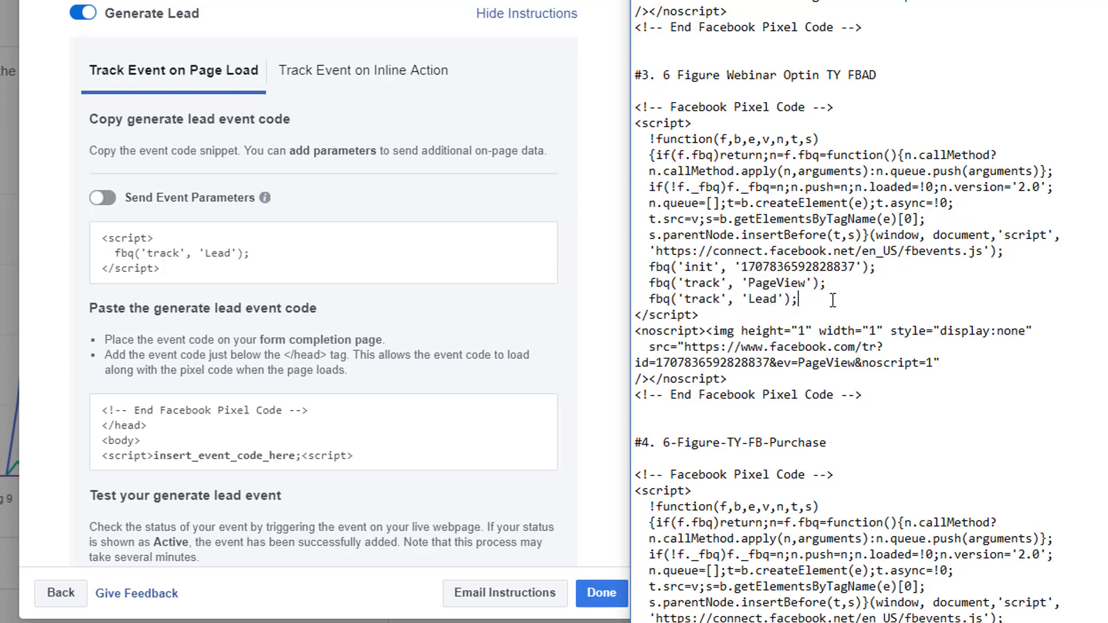
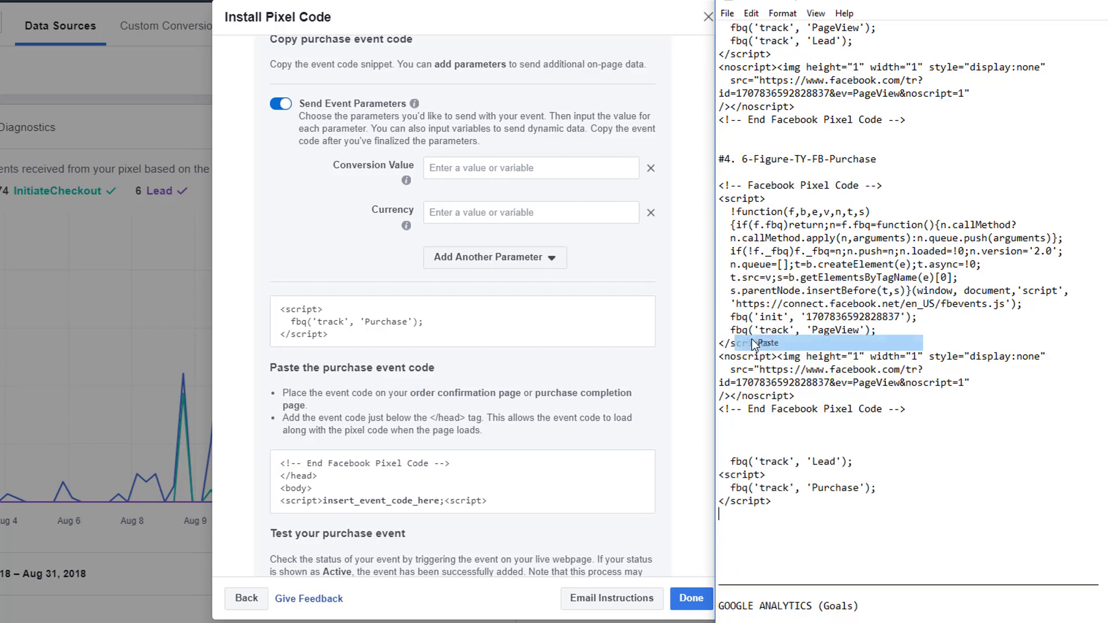
Delete the stray opening and closing script tag lines from the notes.
{"action": "left_click_drag", "start_coordinate": [781, 503], "coordinate": [717, 502]}
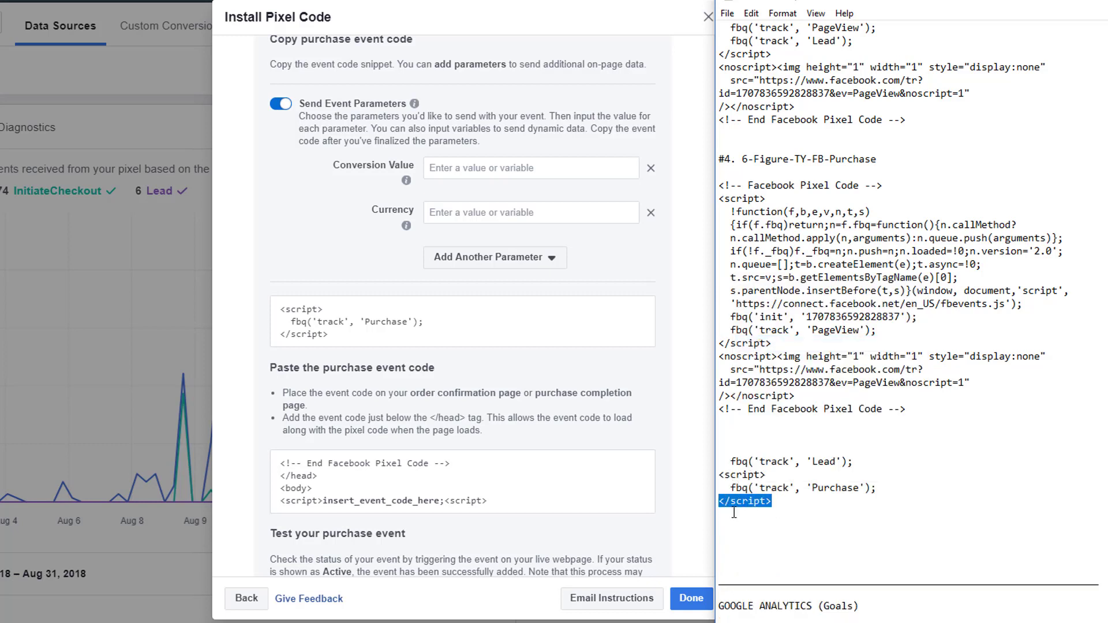
{"action": "key", "text": "Delete"}
{"action": "left_click_drag", "start_coordinate": [770, 473], "coordinate": [718, 473]}
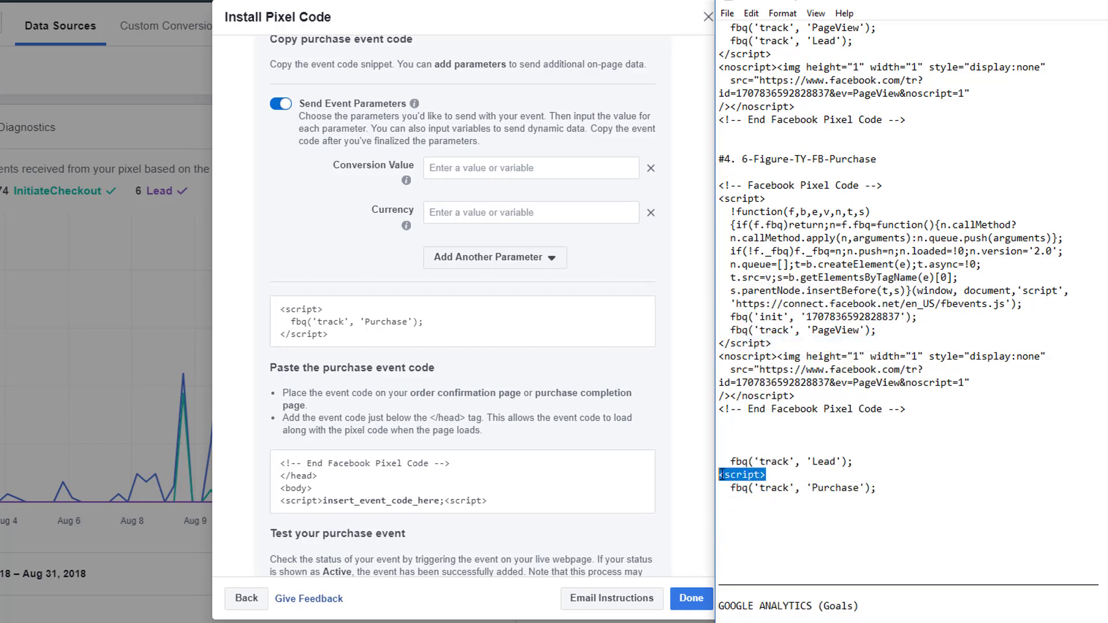
{"action": "key", "text": "Delete"}
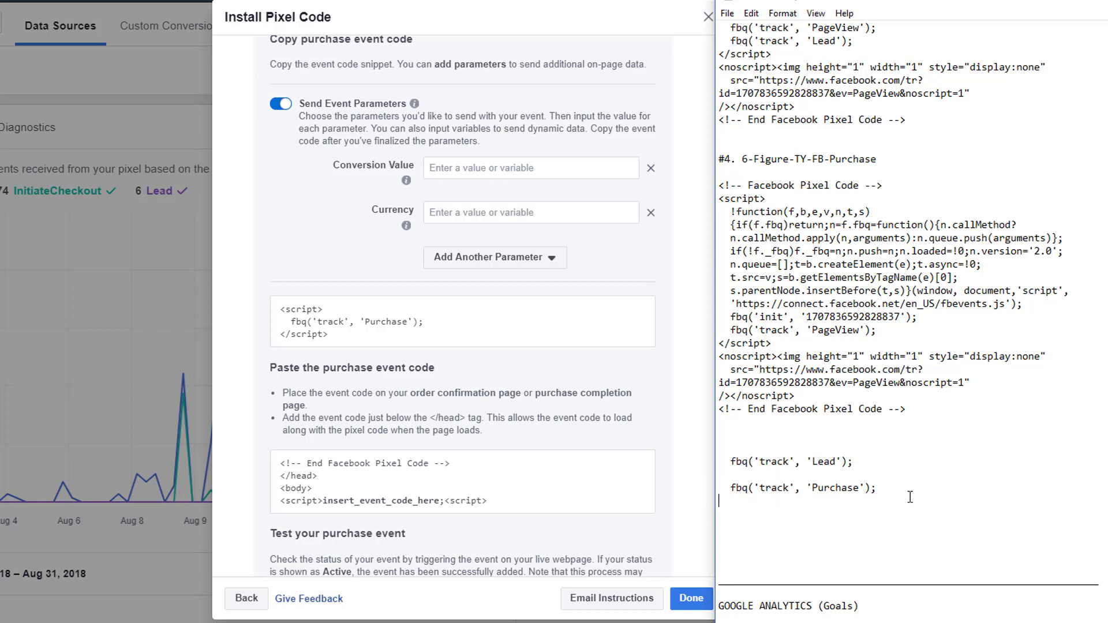
Copy the fbq Purchase tracking line.
{"action": "left_click_drag", "start_coordinate": [883, 489], "coordinate": [729, 489]}
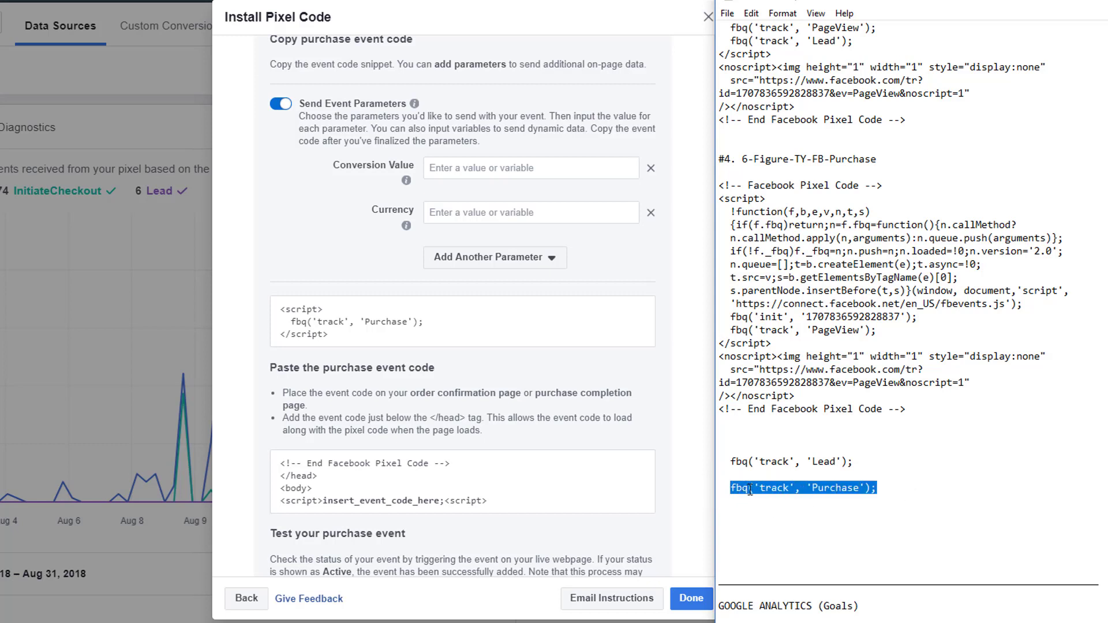
{"action": "right_click", "coordinate": [791, 491]}
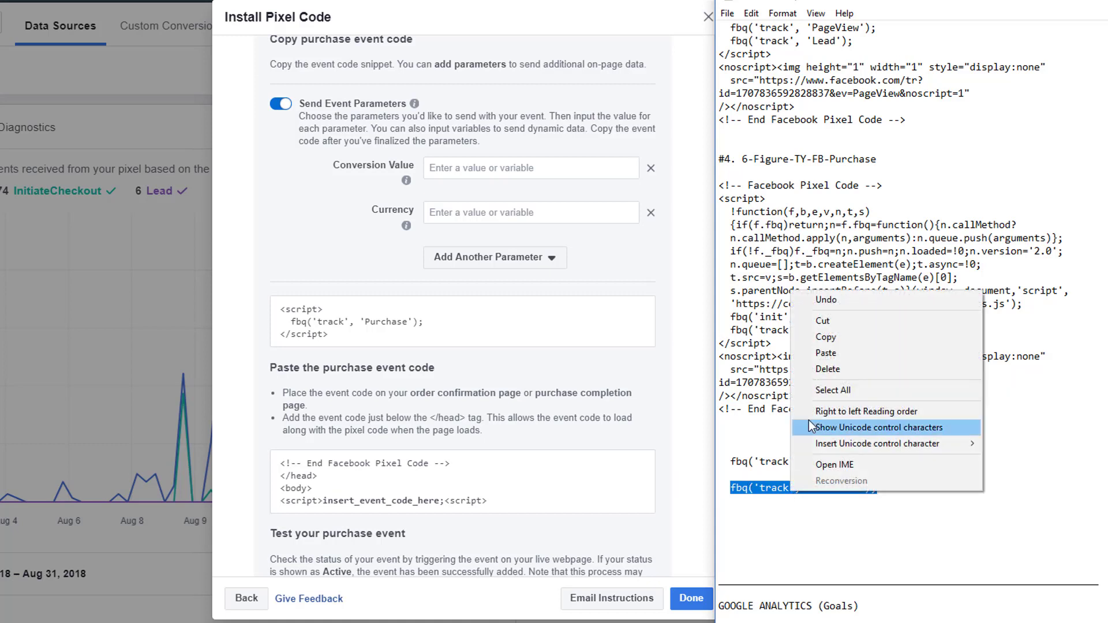
{"action": "left_click", "coordinate": [831, 337]}
{"action": "scroll", "coordinate": [891, 361], "scroll_direction": "up", "scroll_amount": 4}
{"action": "scroll", "coordinate": [892, 361], "scroll_direction": "up", "scroll_amount": 4}
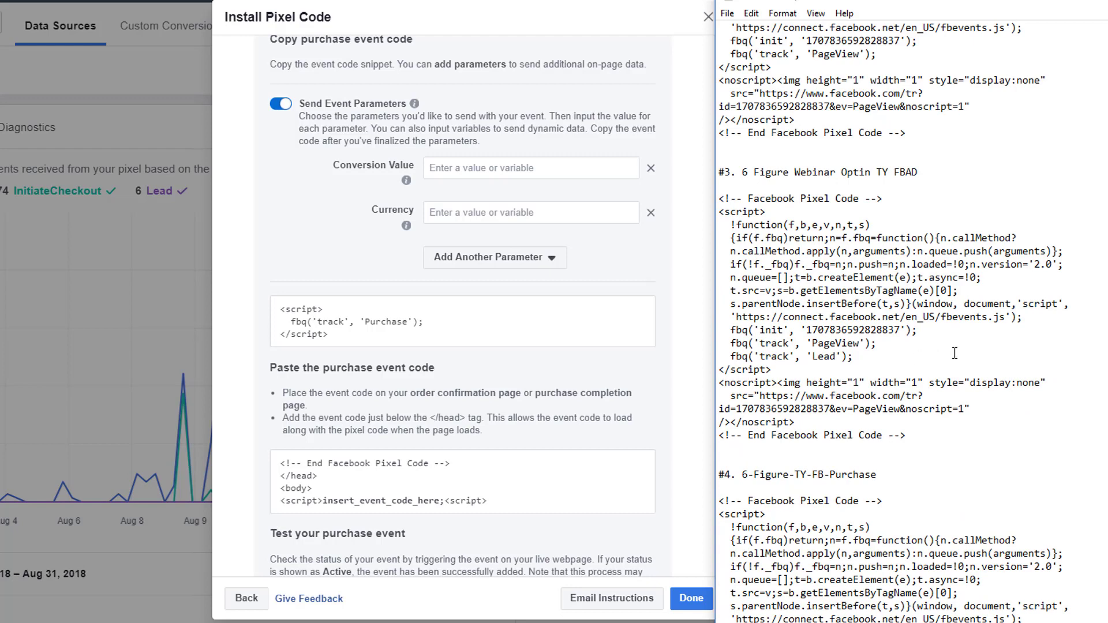
Paste the Purchase line on a new line after the 6-Figure-TY-FB-Purchase PageView call.
{"action": "scroll", "coordinate": [954, 353], "scroll_direction": "down", "scroll_amount": 4}
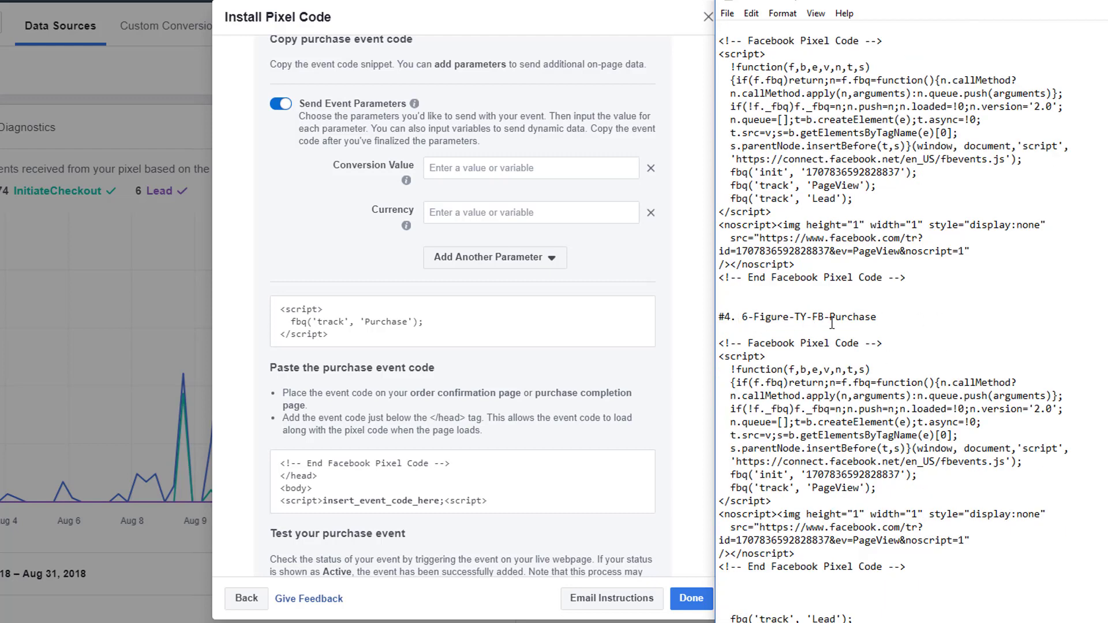
{"action": "left_click_drag", "start_coordinate": [737, 318], "coordinate": [875, 319]}
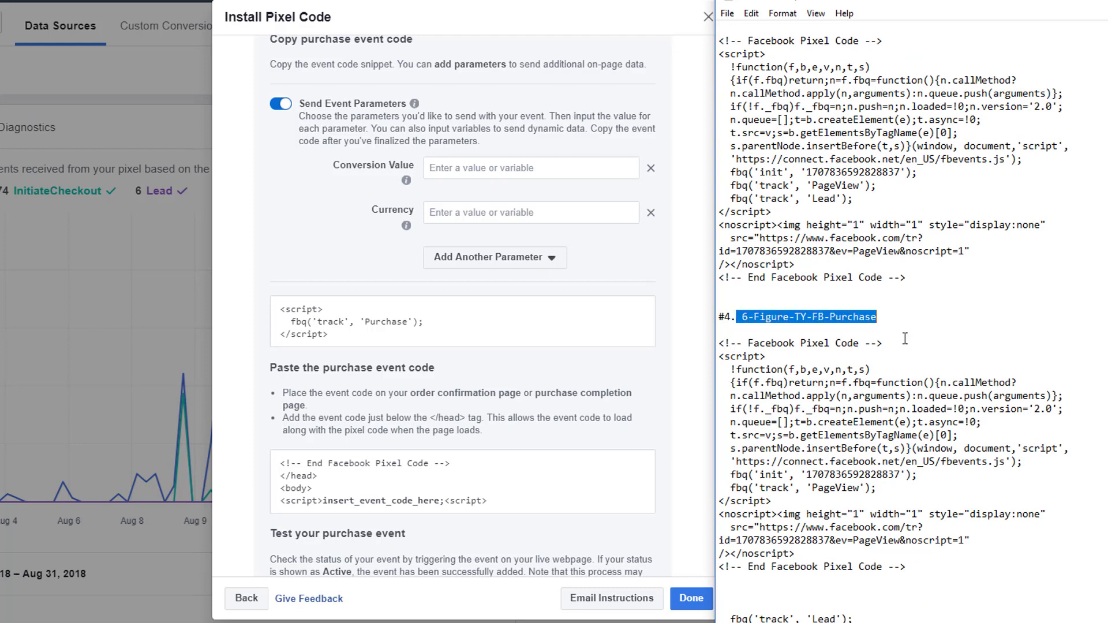
{"action": "scroll", "coordinate": [904, 339], "scroll_direction": "down", "scroll_amount": 2}
{"action": "left_click", "coordinate": [877, 408]}
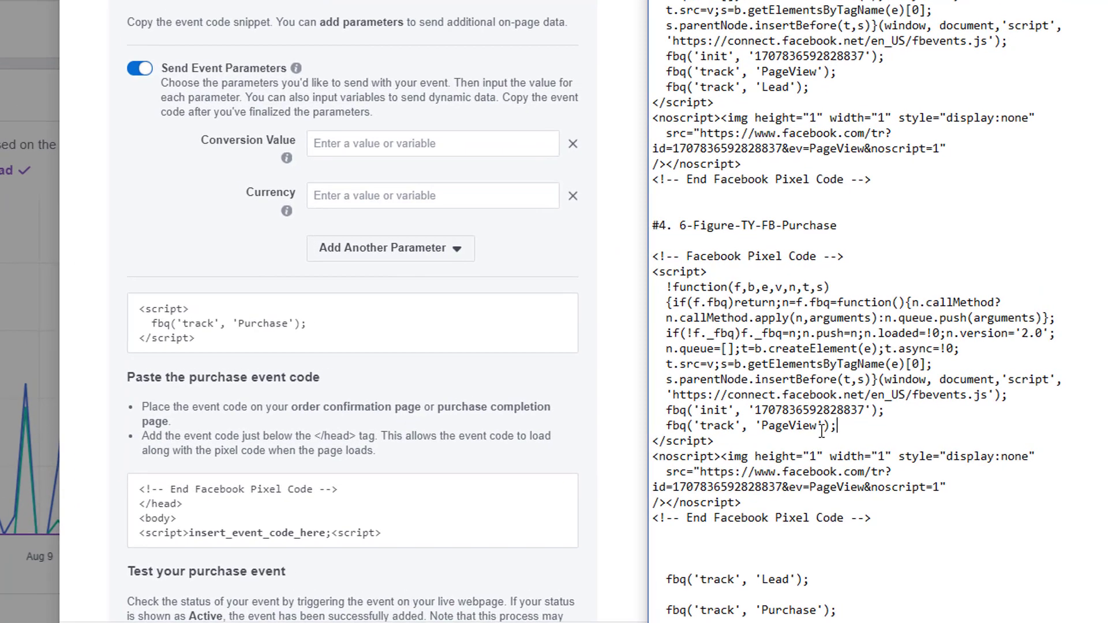
{"action": "key", "text": "Return"}
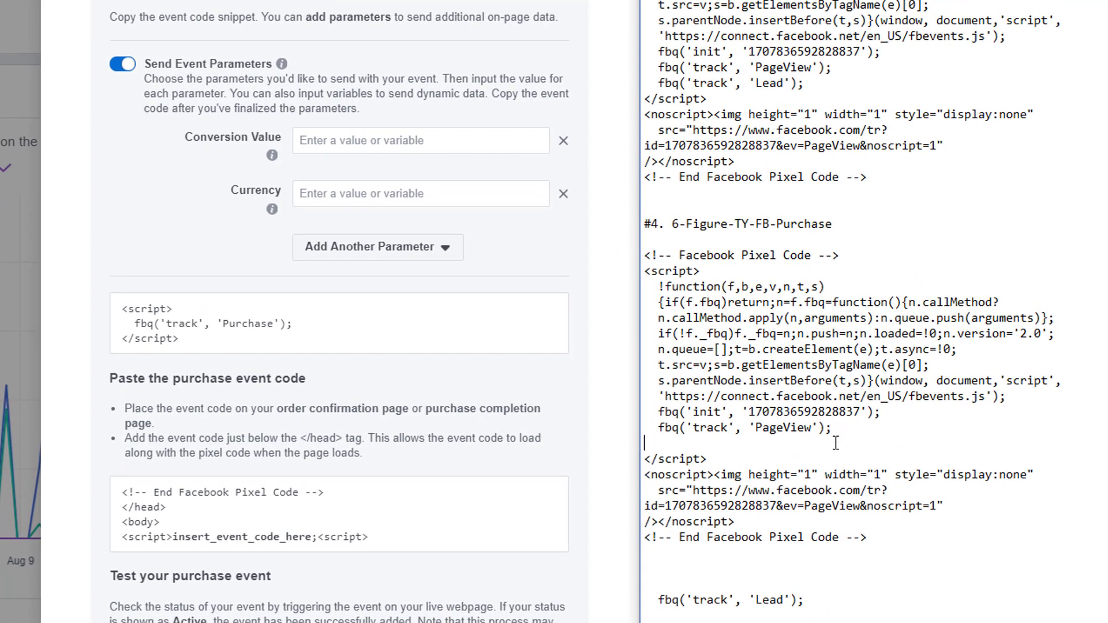
{"action": "right_click", "coordinate": [662, 441]}
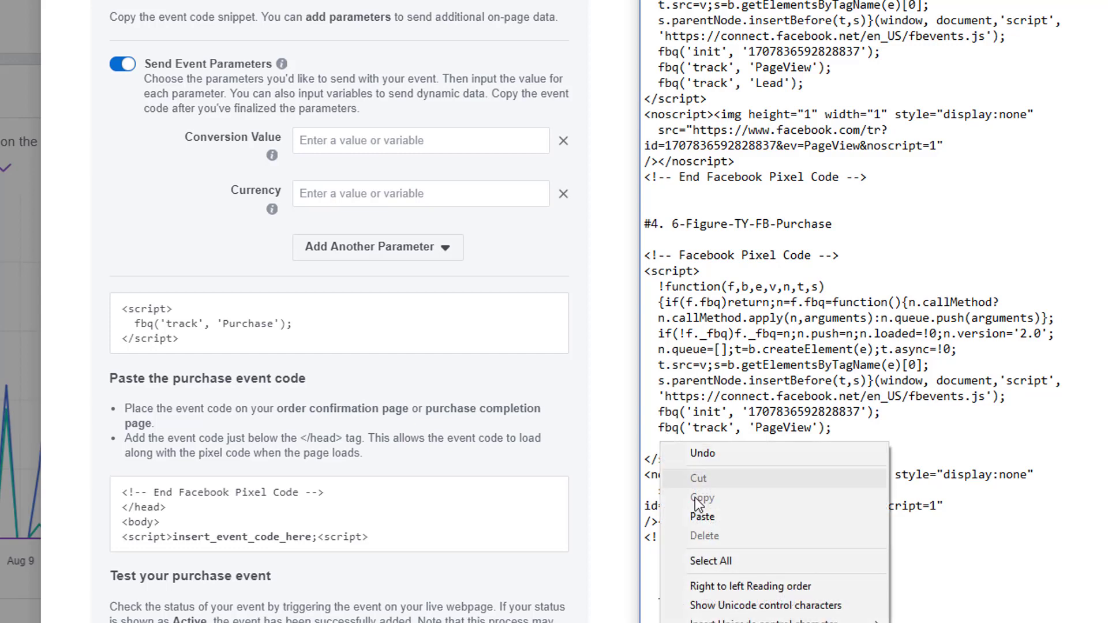
{"action": "left_click", "coordinate": [699, 518]}
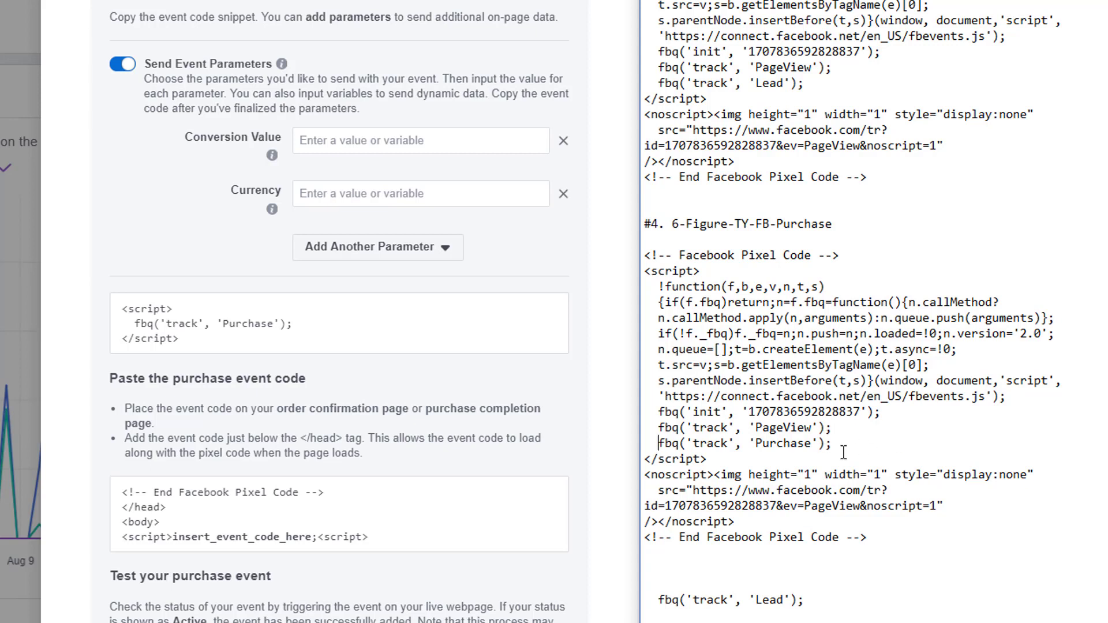
Review the Lead tracking line in pixel block #3.
{"action": "scroll", "coordinate": [837, 526], "scroll_direction": "up", "scroll_amount": 2}
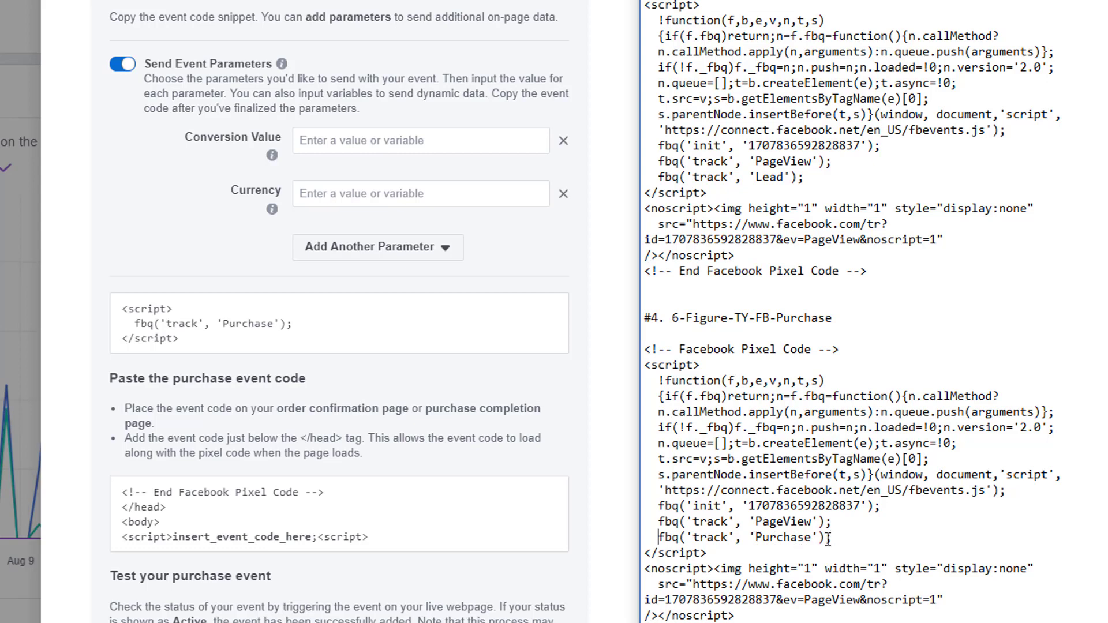
{"action": "scroll", "coordinate": [763, 501], "scroll_direction": "up", "scroll_amount": 4}
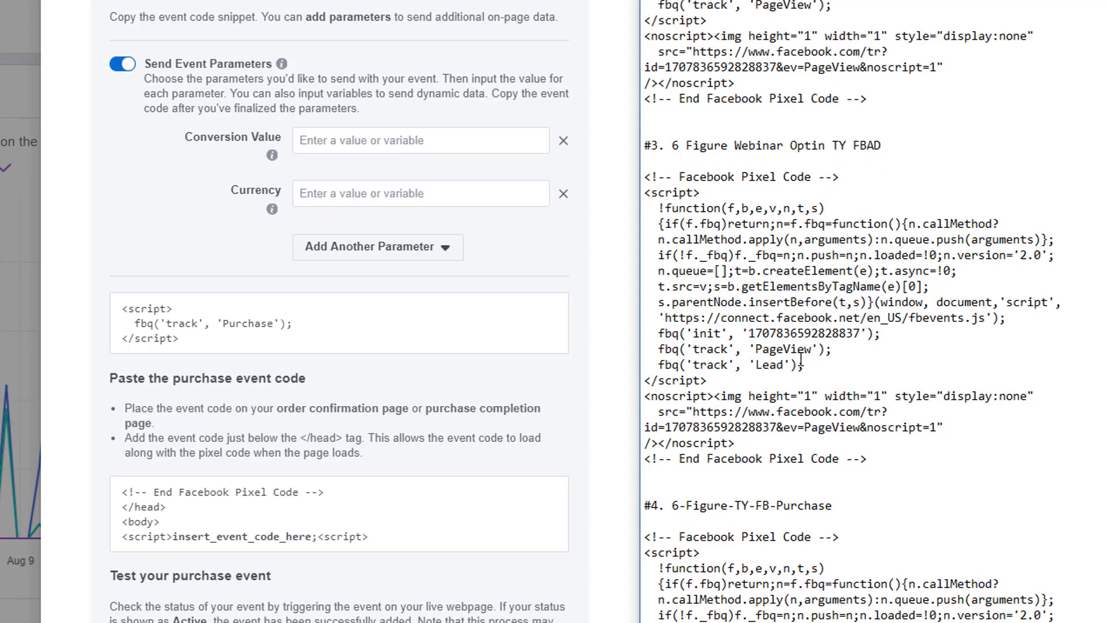
{"action": "left_click_drag", "start_coordinate": [807, 368], "coordinate": [660, 367]}
{"action": "left_click", "coordinate": [845, 365]}
{"action": "scroll", "coordinate": [859, 364], "scroll_direction": "up", "scroll_amount": 12}
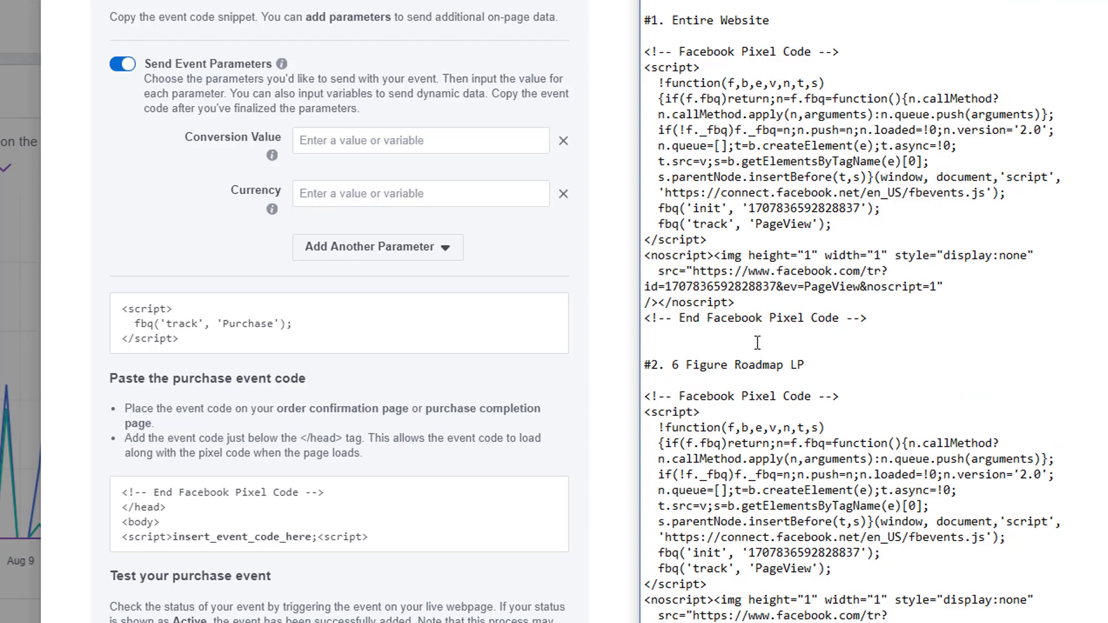
Copy the #1 Entire Website pixel code block from the Notepad notes.
{"action": "left_click_drag", "start_coordinate": [867, 317], "coordinate": [687, 104]}
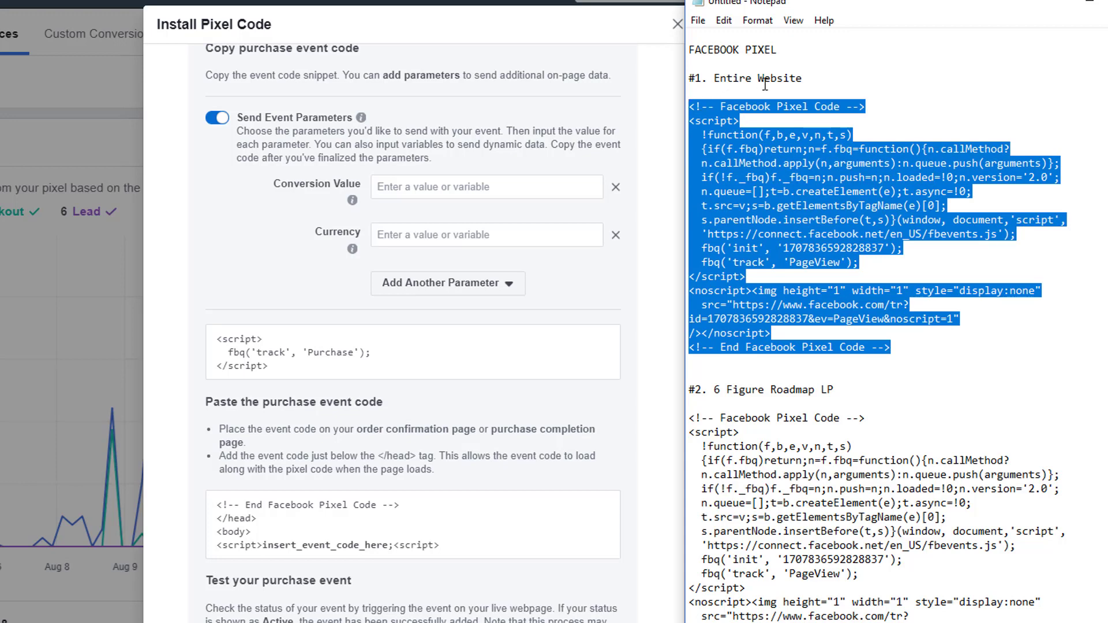
{"action": "right_click", "coordinate": [752, 106]}
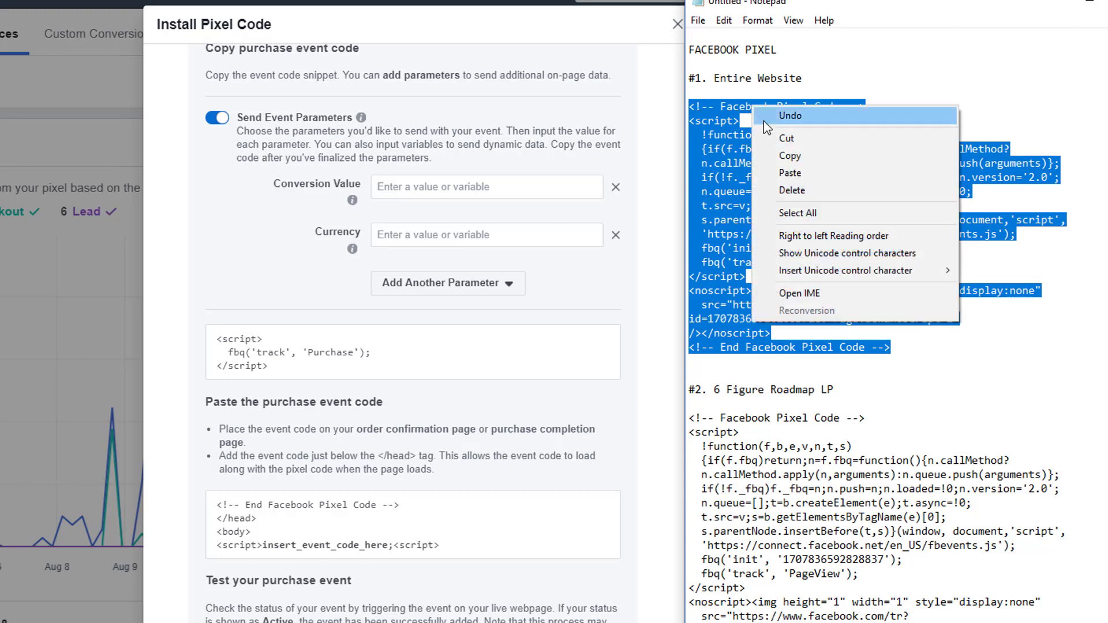
{"action": "left_click", "coordinate": [786, 157]}
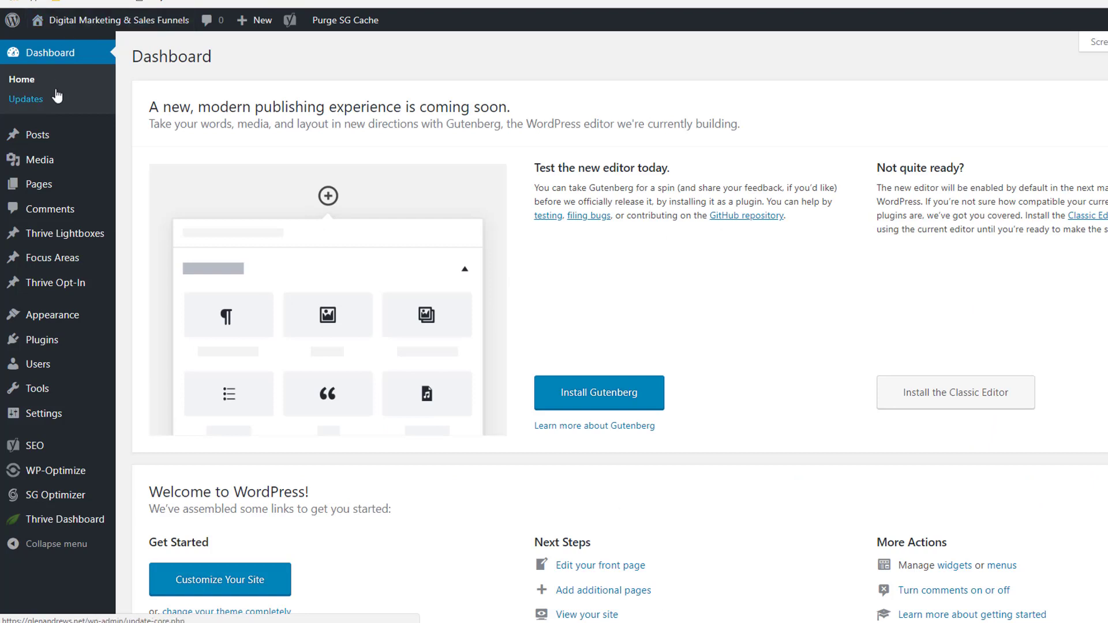
Open Thrive Theme Options > Analytics & Scripts and enlarge the Header and Opening Body Script boxes.
{"action": "mouse_move", "coordinate": [45, 421]}
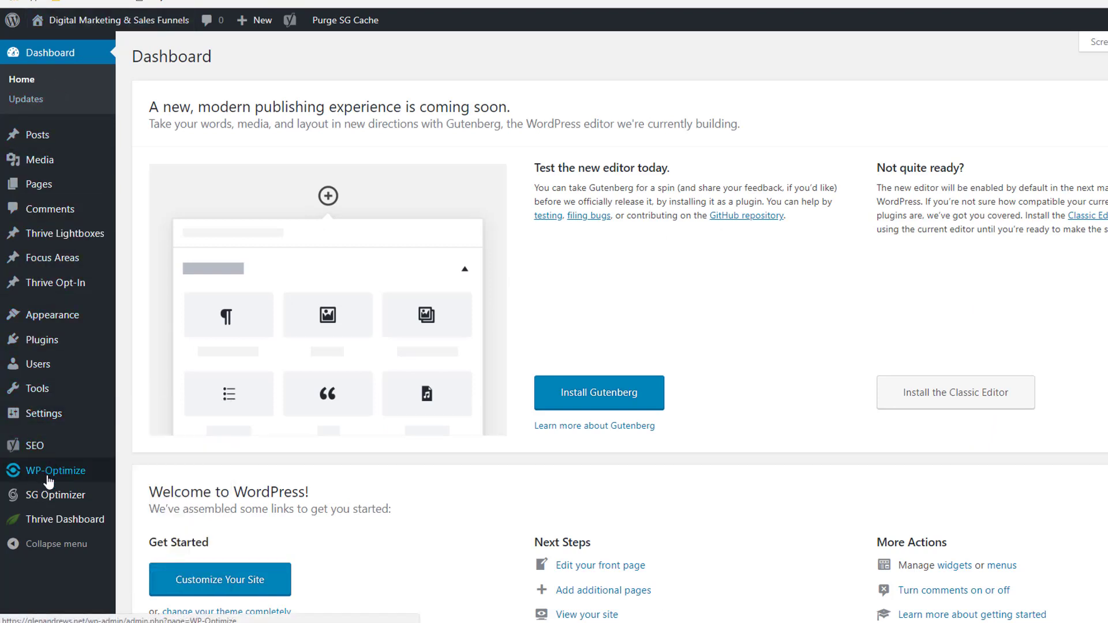
{"action": "mouse_move", "coordinate": [46, 523]}
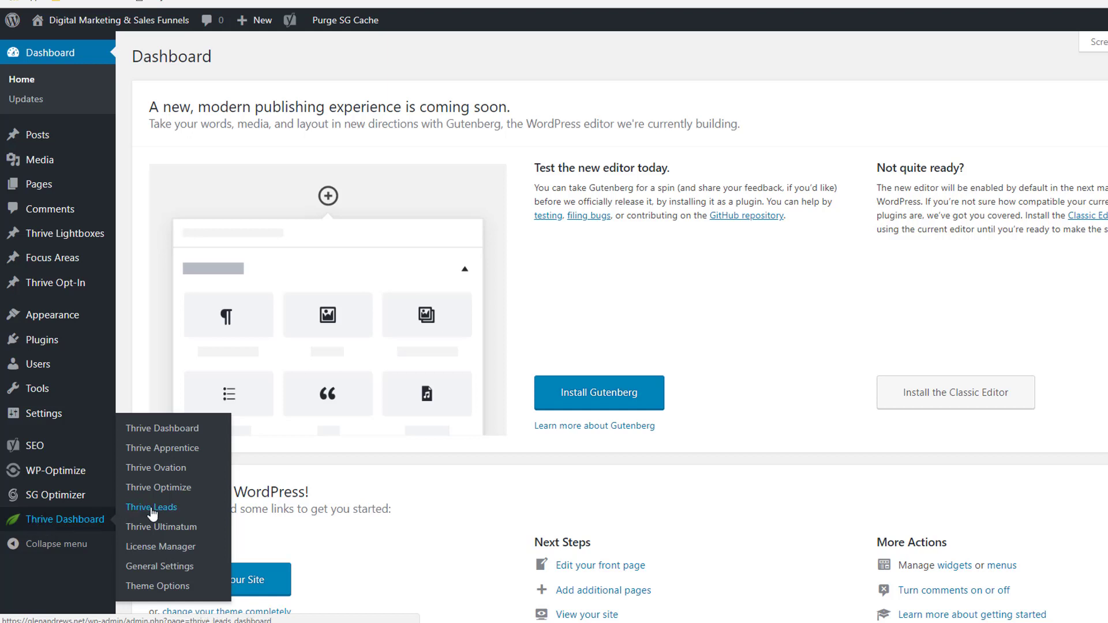
{"action": "left_click", "coordinate": [154, 588]}
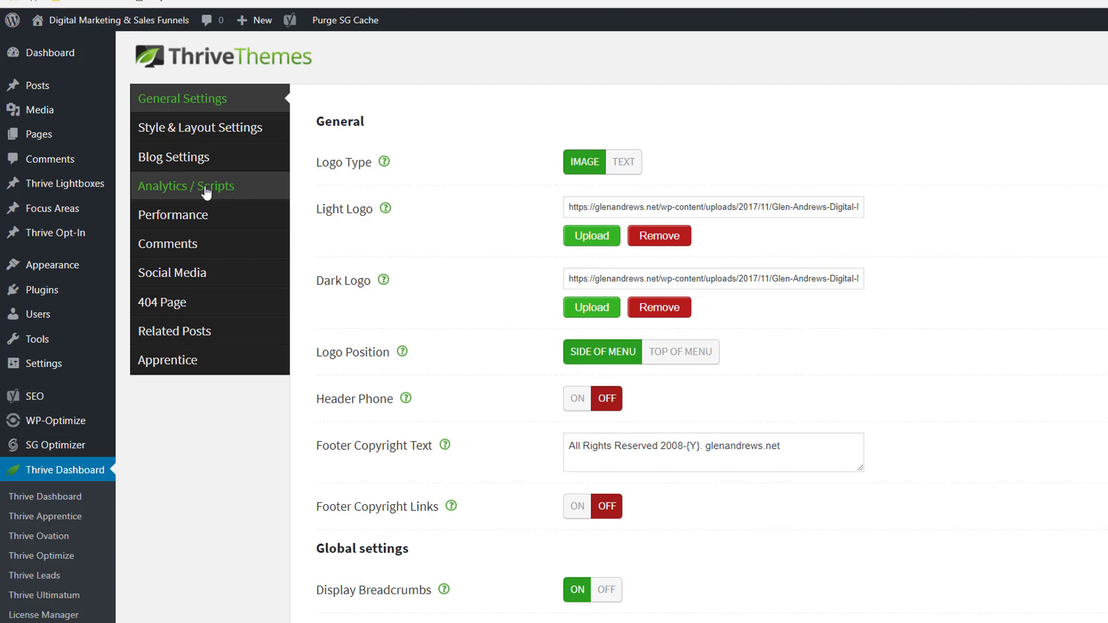
{"action": "left_click", "coordinate": [206, 193]}
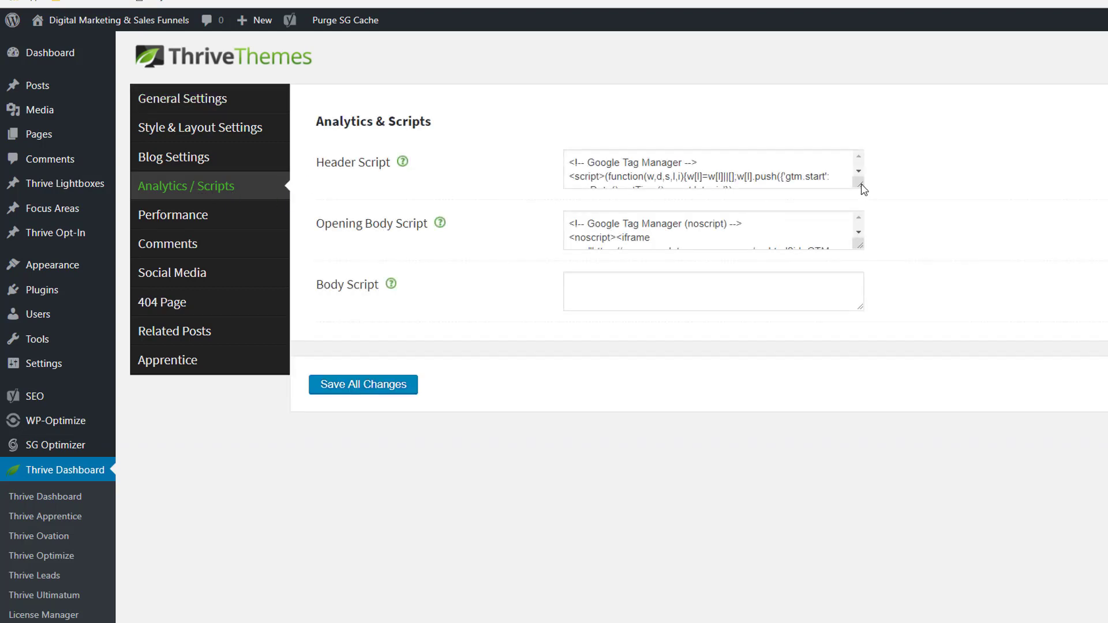
{"action": "left_click_drag", "start_coordinate": [863, 190], "coordinate": [851, 324]}
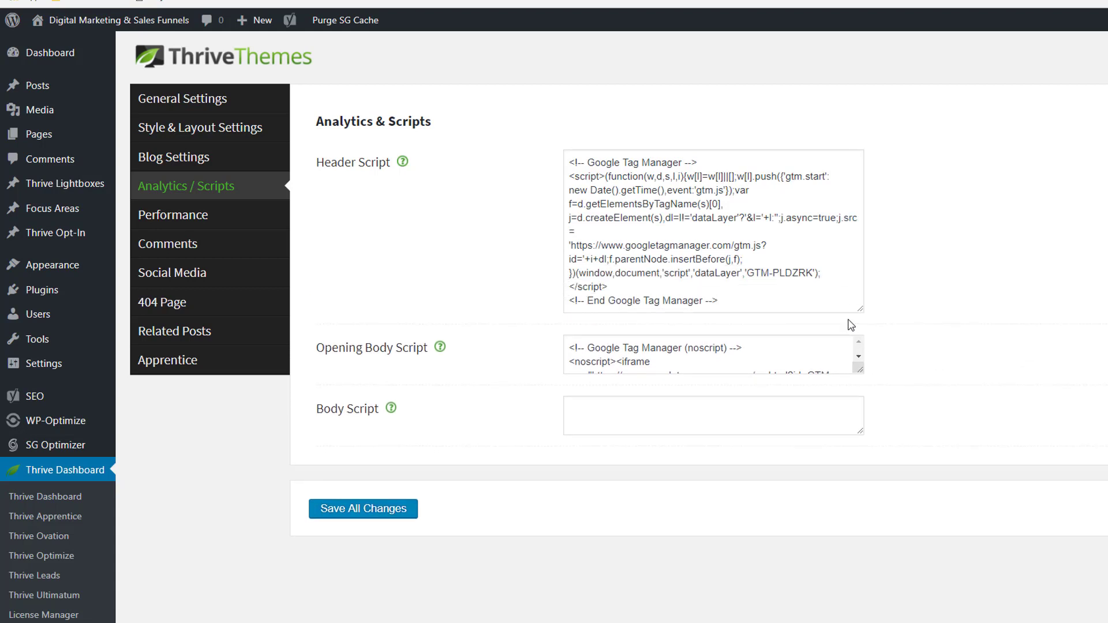
{"action": "left_click_drag", "start_coordinate": [860, 369], "coordinate": [863, 505]}
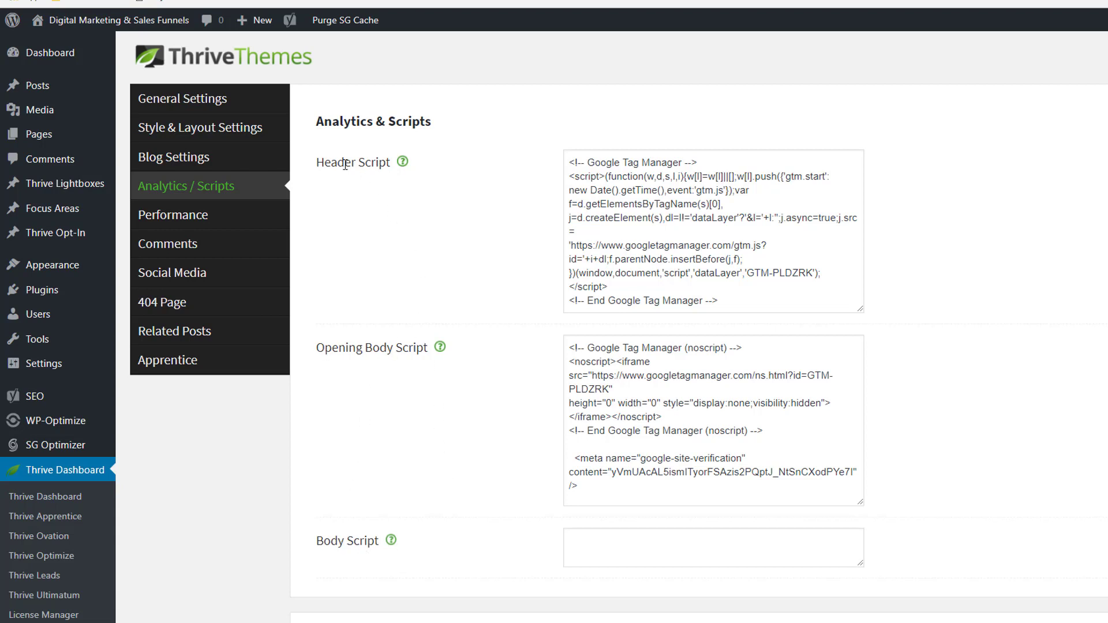
{"action": "left_click", "coordinate": [726, 298]}
{"action": "key", "text": "Return"}
{"action": "key", "text": "Return"}
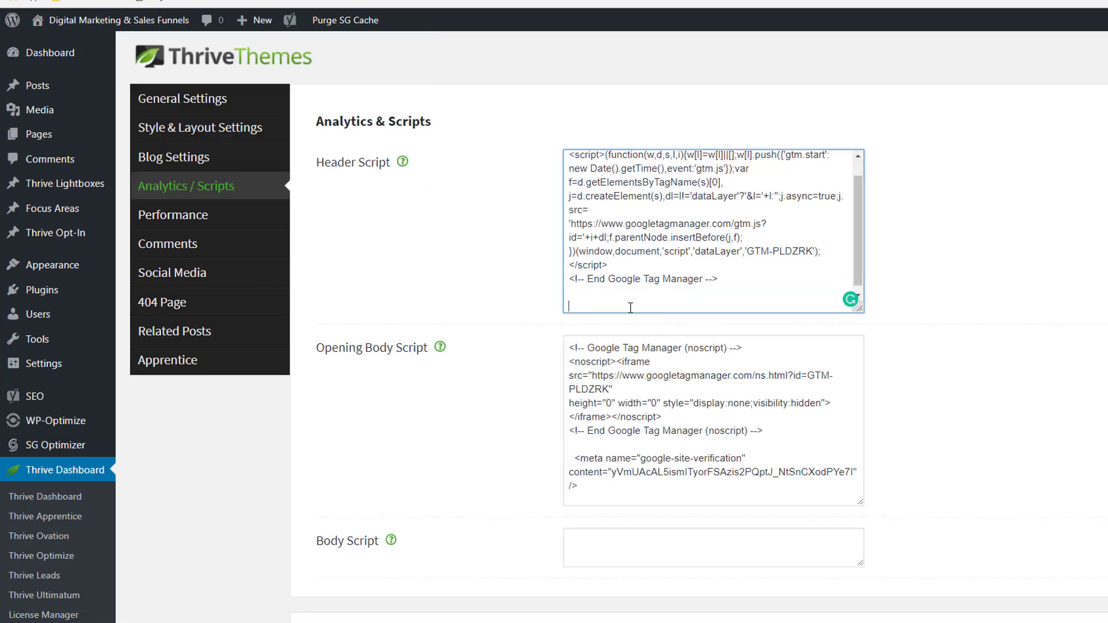
{"action": "right_click", "coordinate": [582, 297]}
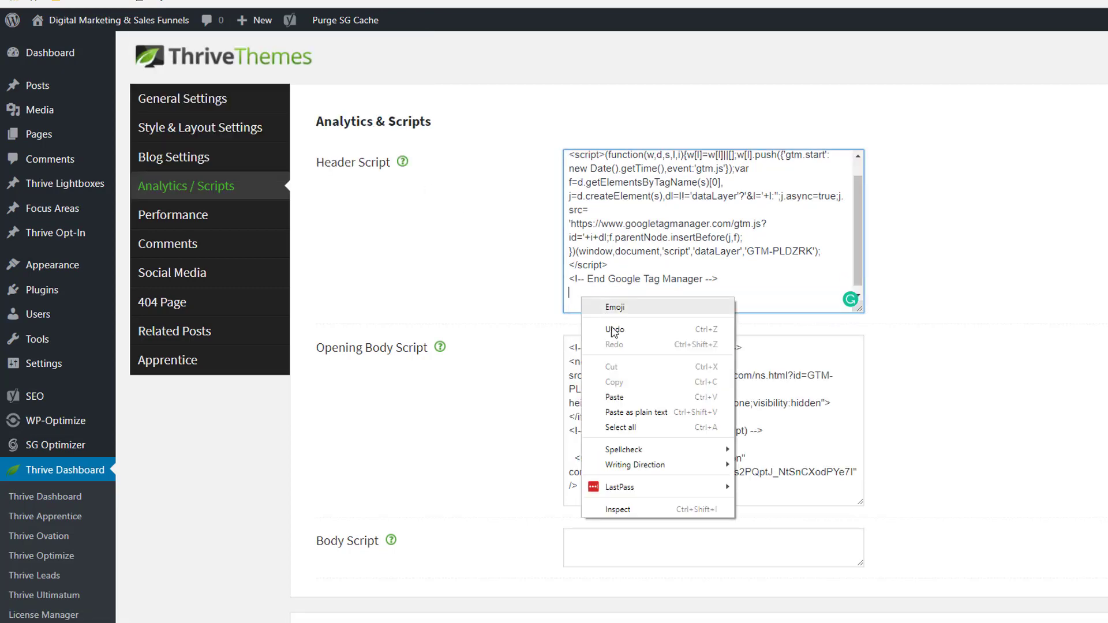
{"action": "left_click", "coordinate": [614, 398]}
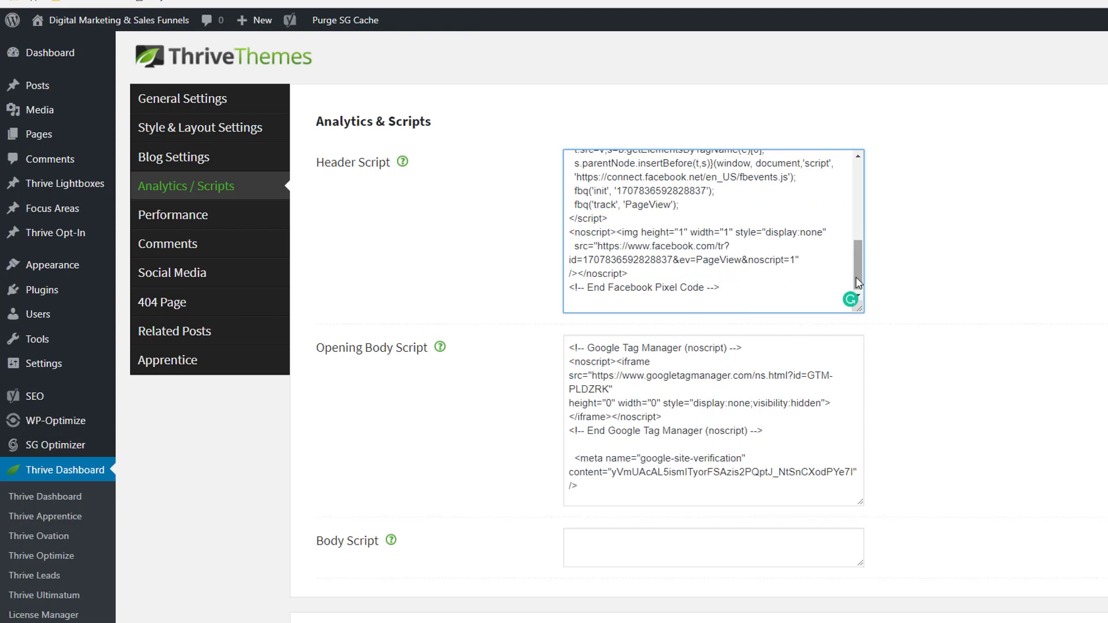
{"action": "mouse_move", "coordinate": [856, 277]}
{"action": "left_mouse_down"}
{"action": "mouse_move", "coordinate": [857, 237]}
{"action": "mouse_move", "coordinate": [856, 276]}
{"action": "left_mouse_up"}
{"action": "scroll", "coordinate": [433, 354], "scroll_direction": "down", "scroll_amount": 2}
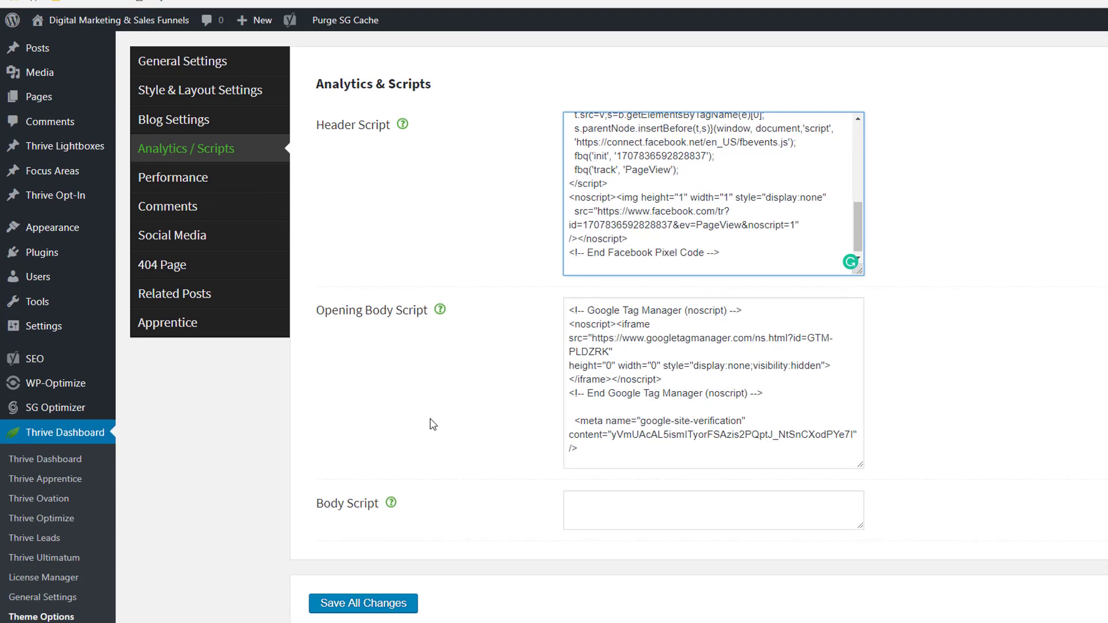
{"action": "scroll", "coordinate": [580, 343], "scroll_direction": "up", "scroll_amount": 2}
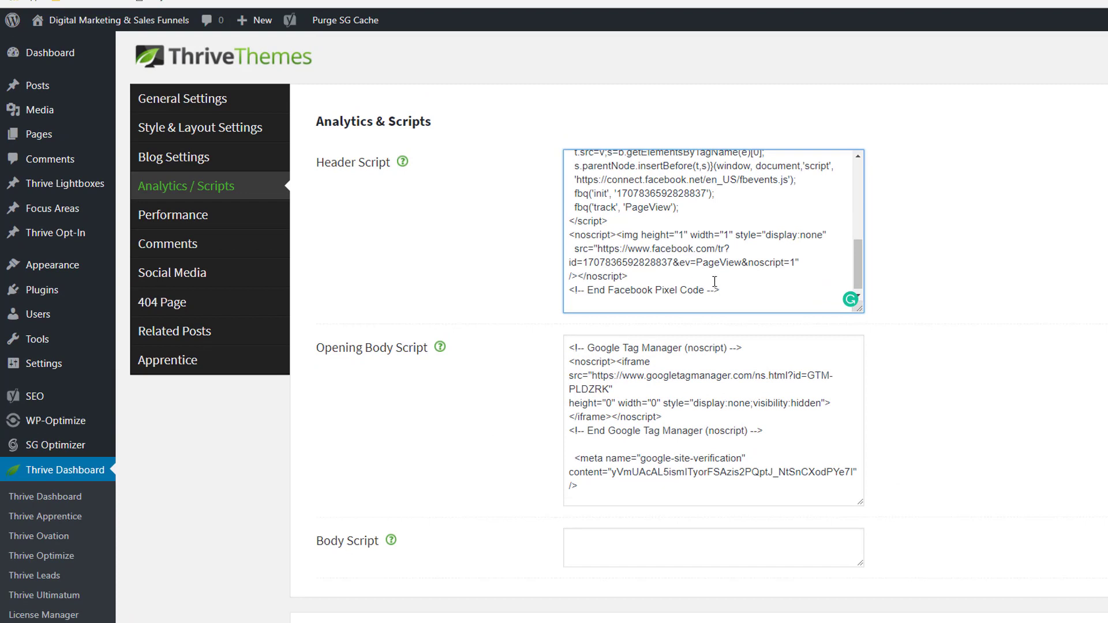
{"action": "left_click_drag", "start_coordinate": [722, 289], "coordinate": [565, 218]}
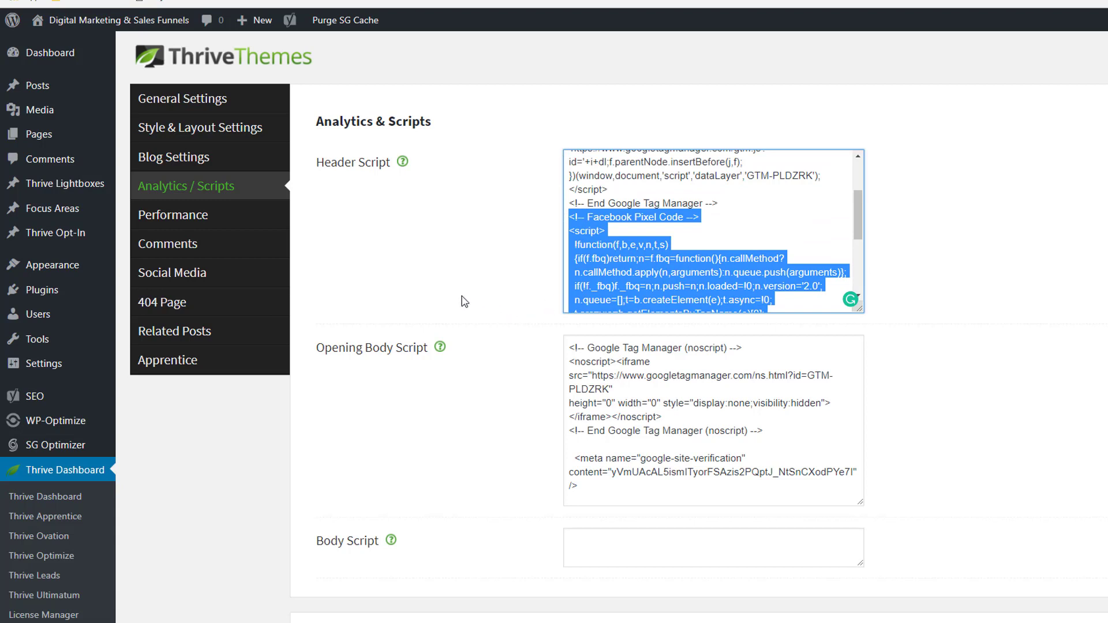
{"action": "key", "text": "BackSpace"}
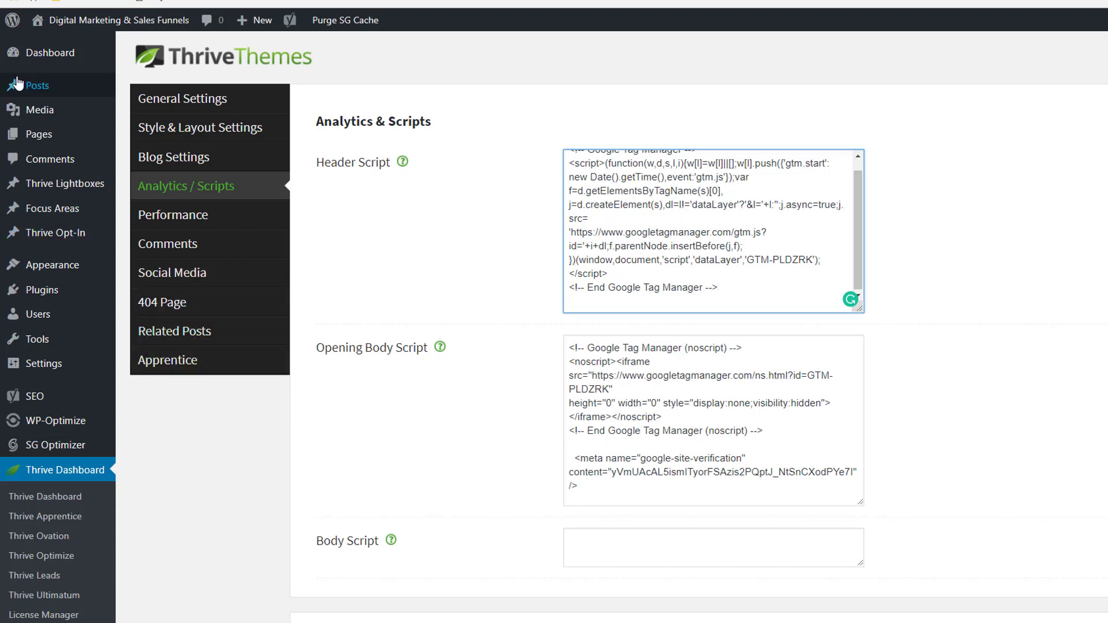
{"action": "mouse_move", "coordinate": [53, 65]}
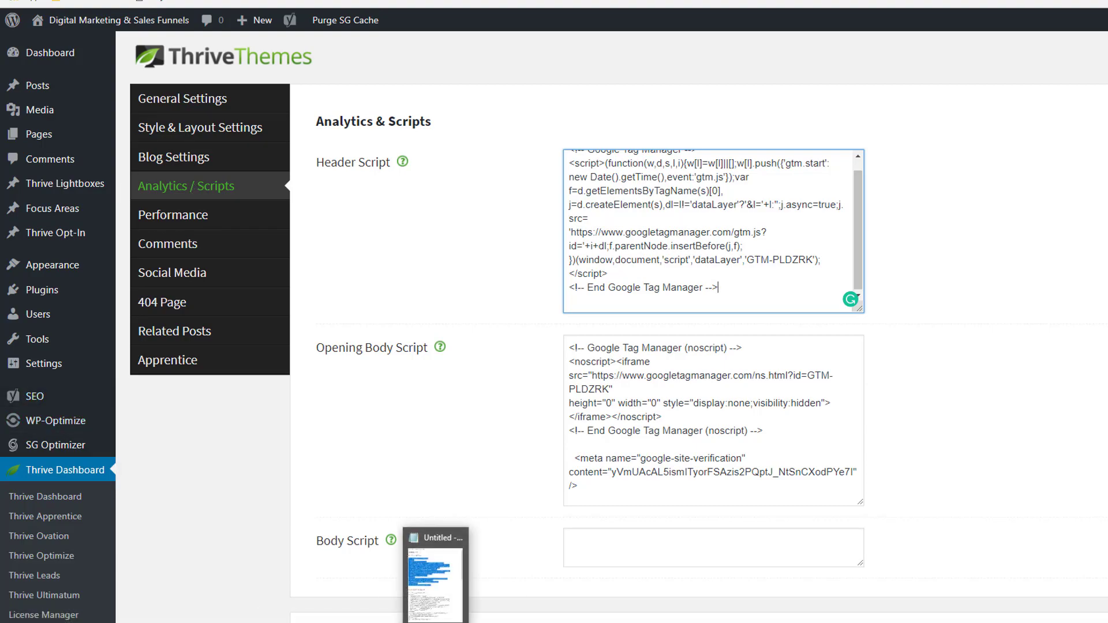
Copy the pixel code under heading #2, 6 Figure Roadmap LP, and highlight that page name.
{"action": "left_click", "coordinate": [436, 622]}
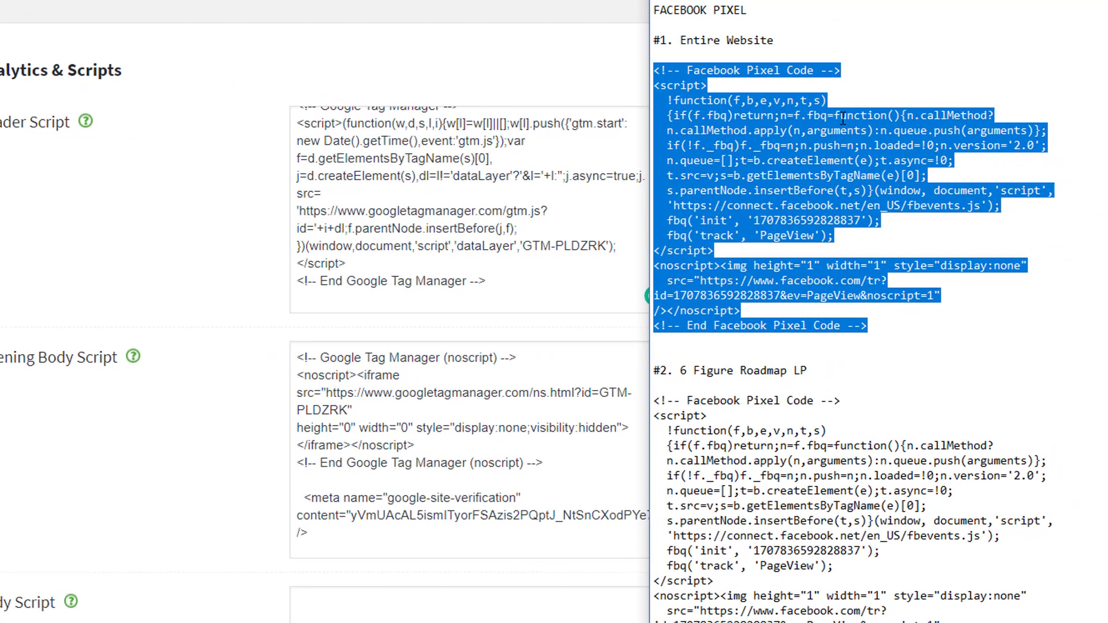
{"action": "scroll", "coordinate": [843, 118], "scroll_direction": "down", "scroll_amount": 6}
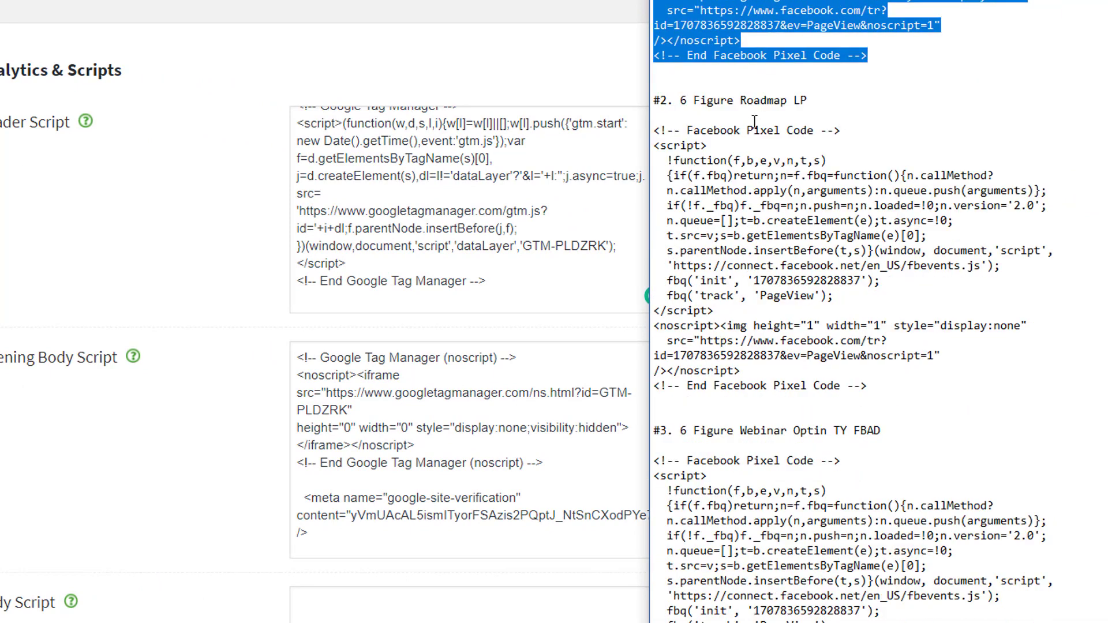
{"action": "left_click_drag", "start_coordinate": [815, 101], "coordinate": [684, 100]}
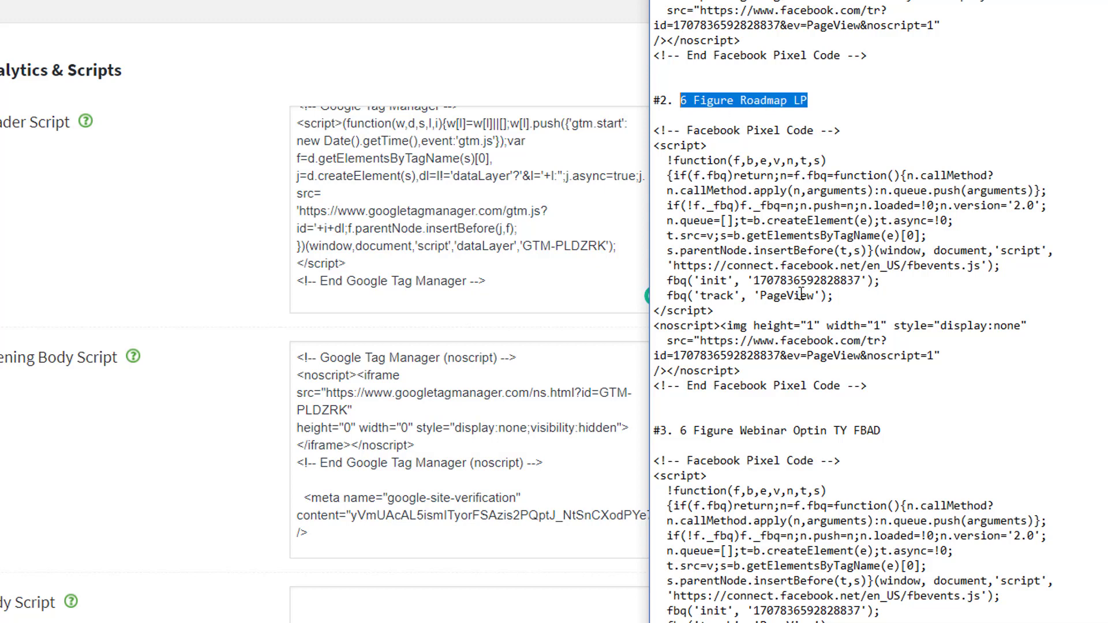
{"action": "left_click", "coordinate": [877, 384]}
{"action": "left_click_drag", "start_coordinate": [866, 387], "coordinate": [646, 132]}
{"action": "right_click", "coordinate": [672, 128]}
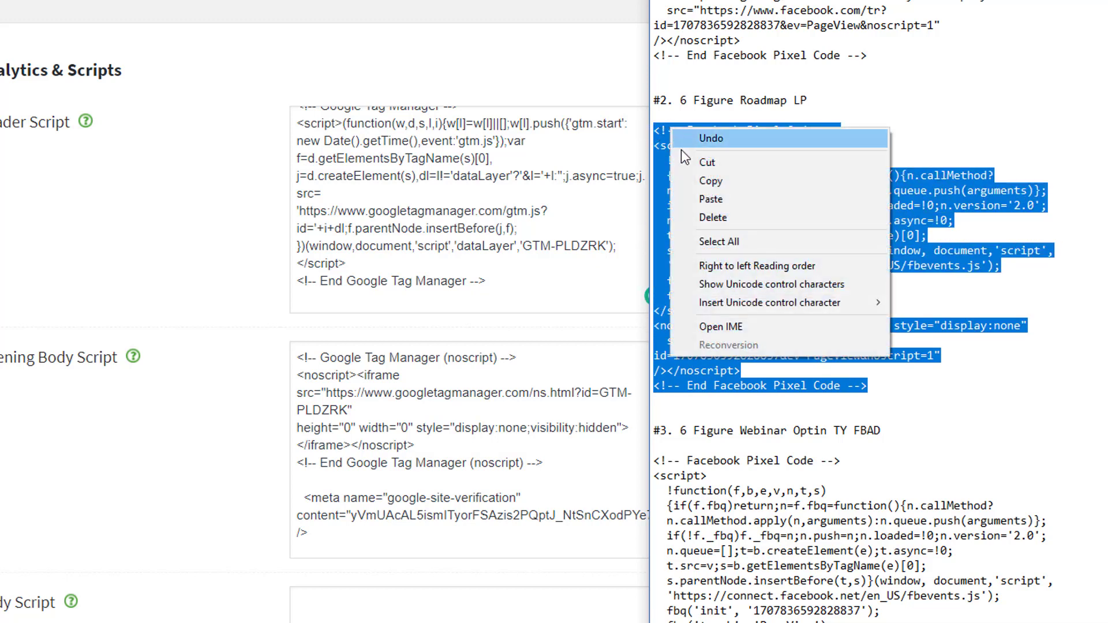
{"action": "left_click", "coordinate": [687, 180]}
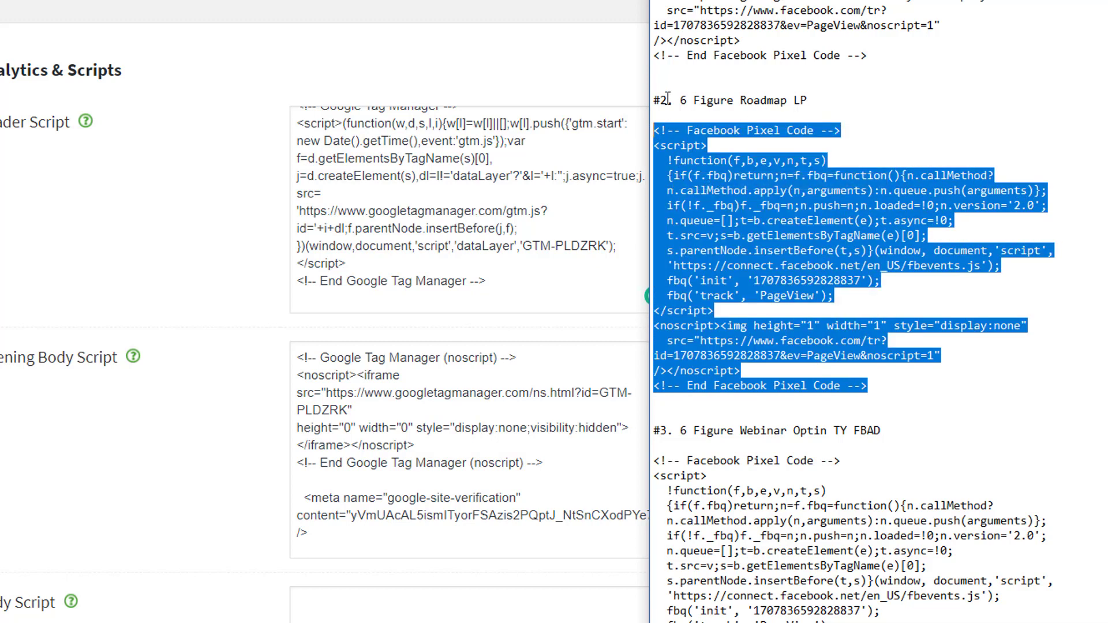
{"action": "left_click_drag", "start_coordinate": [682, 99], "coordinate": [817, 102]}
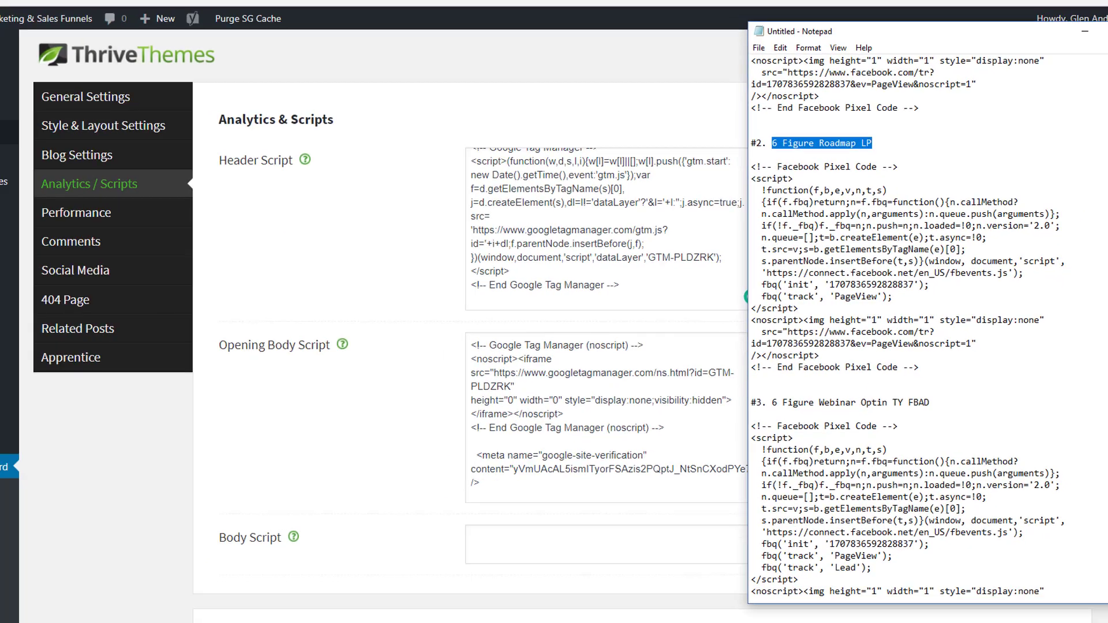
View 6 Figure Roadmap LP from All Pages and test its Get Instant Access Now popup.
{"action": "mouse_move", "coordinate": [32, 151]}
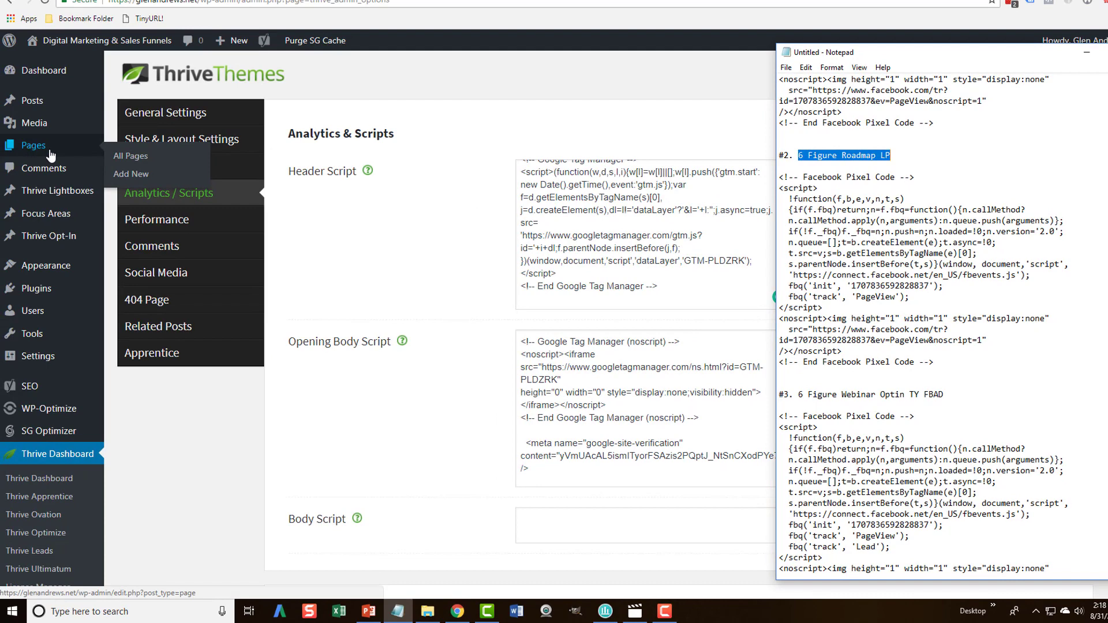
{"action": "left_click", "coordinate": [32, 150]}
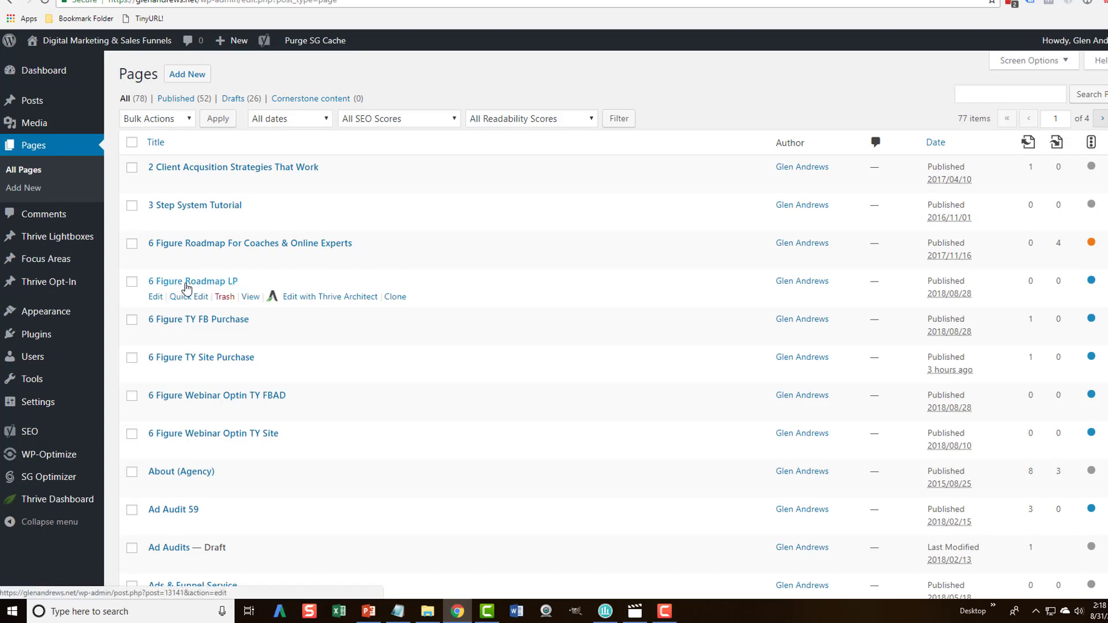
{"action": "left_click", "coordinate": [250, 297]}
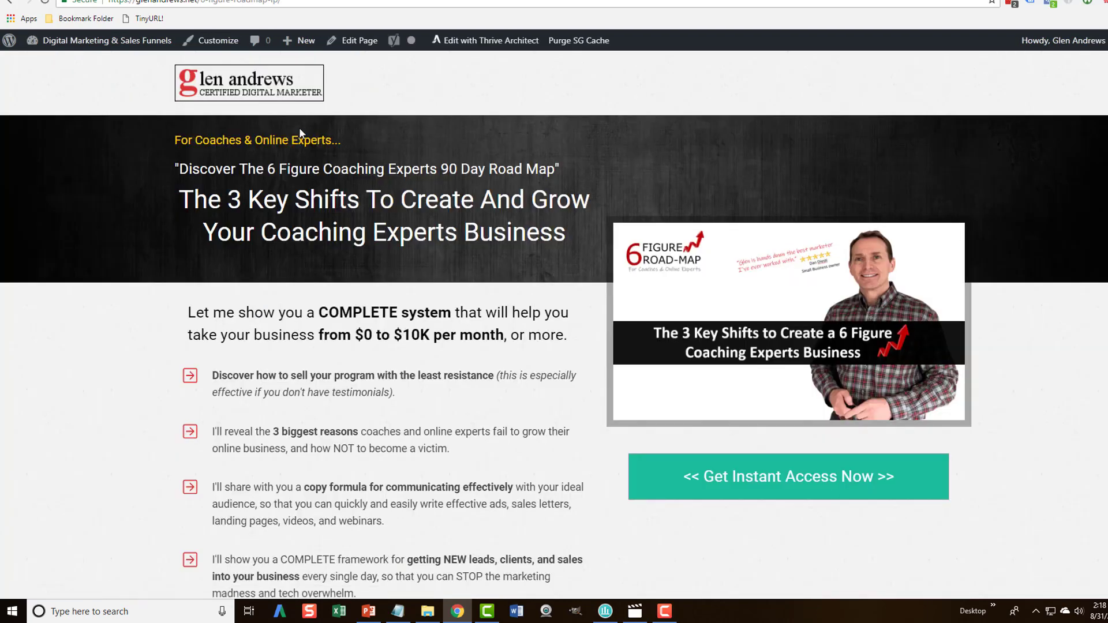
{"action": "scroll", "coordinate": [467, 353], "scroll_direction": "down", "scroll_amount": 3}
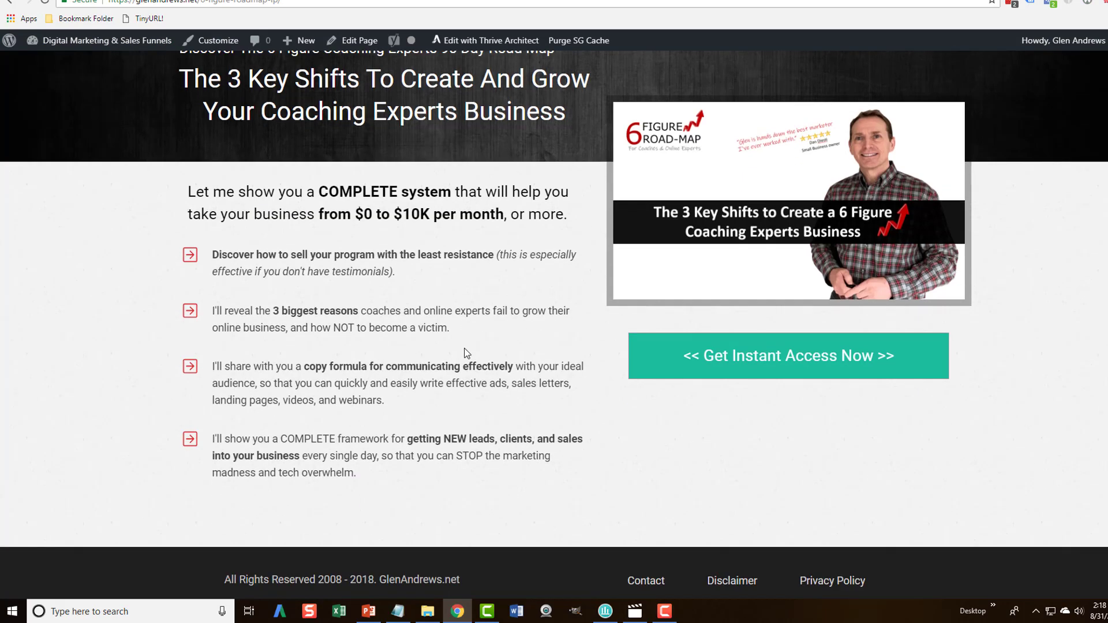
{"action": "scroll", "coordinate": [577, 403], "scroll_direction": "up", "scroll_amount": 3}
{"action": "left_click", "coordinate": [742, 485]}
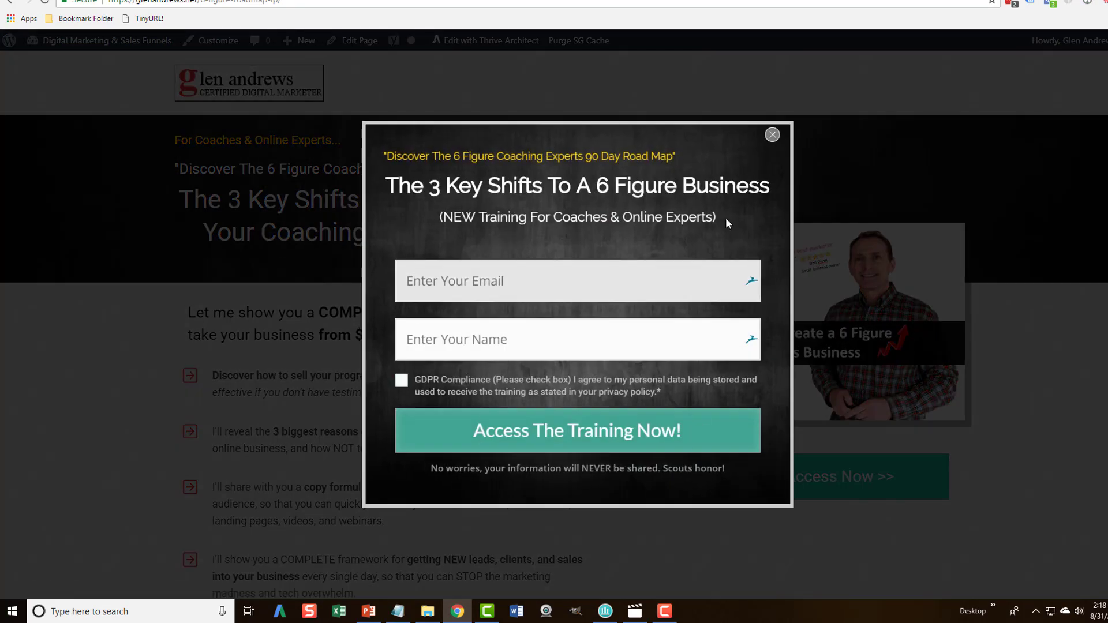
{"action": "left_click", "coordinate": [772, 136]}
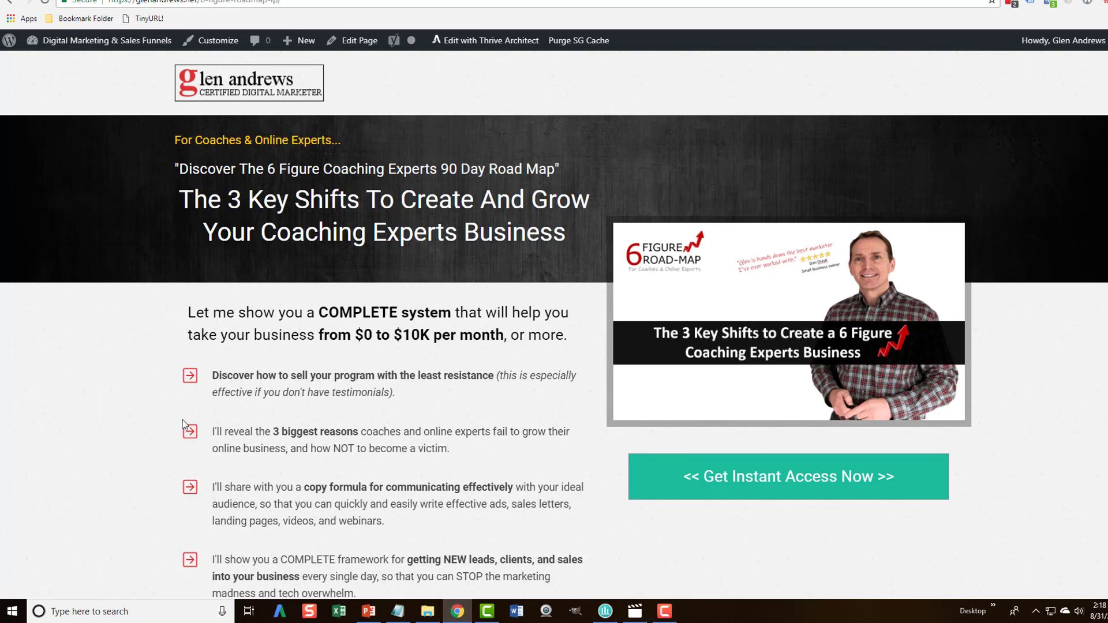
Edit the 6 Figure Roadmap LP page and inspect its Thrive Custom Code header scripts field.
{"action": "left_click", "coordinate": [355, 42]}
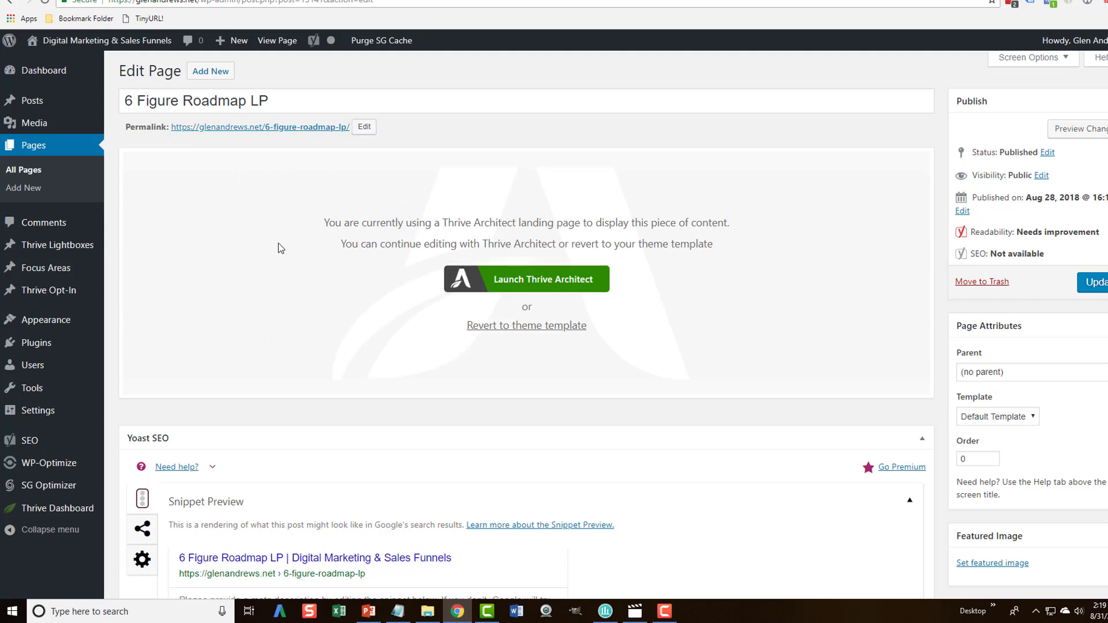
{"action": "scroll", "coordinate": [278, 244], "scroll_direction": "down", "scroll_amount": 8}
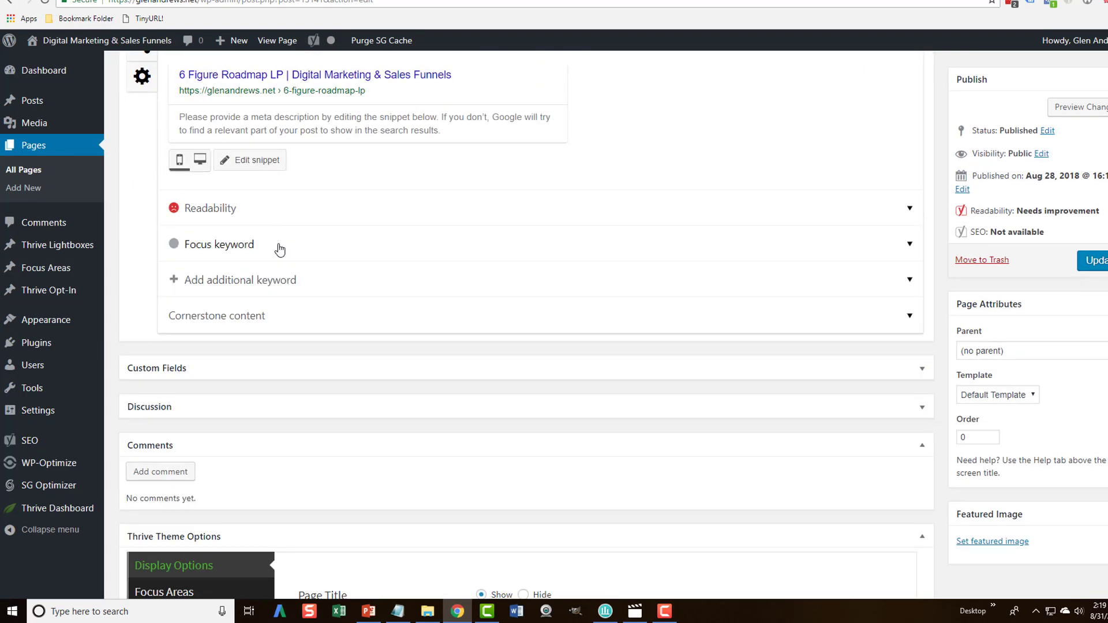
{"action": "scroll", "coordinate": [280, 249], "scroll_direction": "down", "scroll_amount": 6}
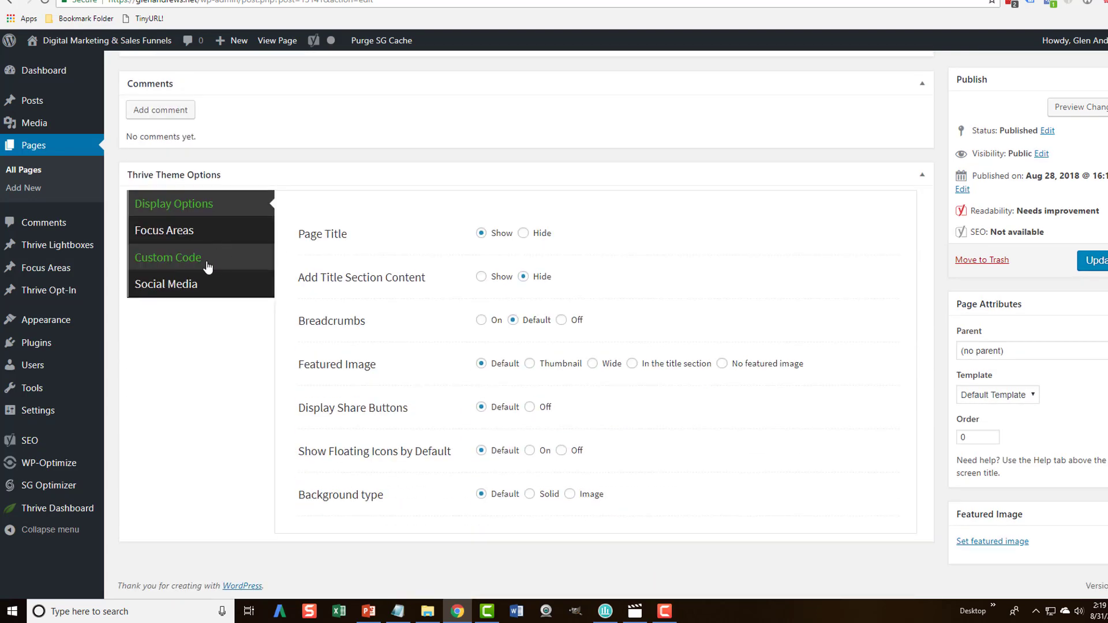
{"action": "left_click", "coordinate": [173, 264]}
{"action": "scroll", "coordinate": [298, 349], "scroll_direction": "down", "scroll_amount": 3}
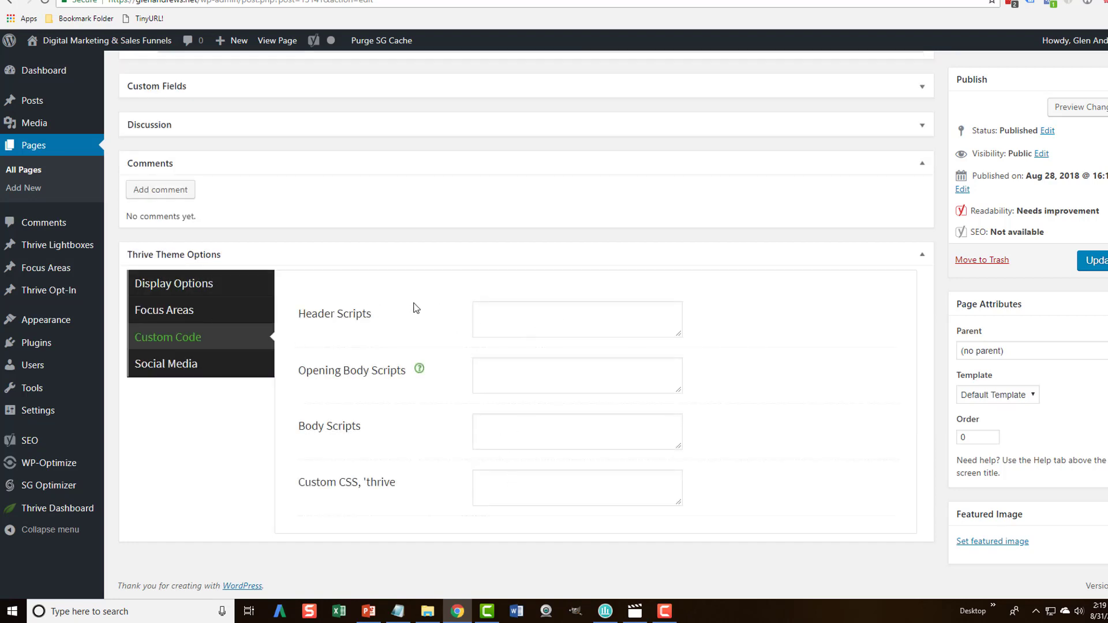
{"action": "left_click", "coordinate": [478, 310]}
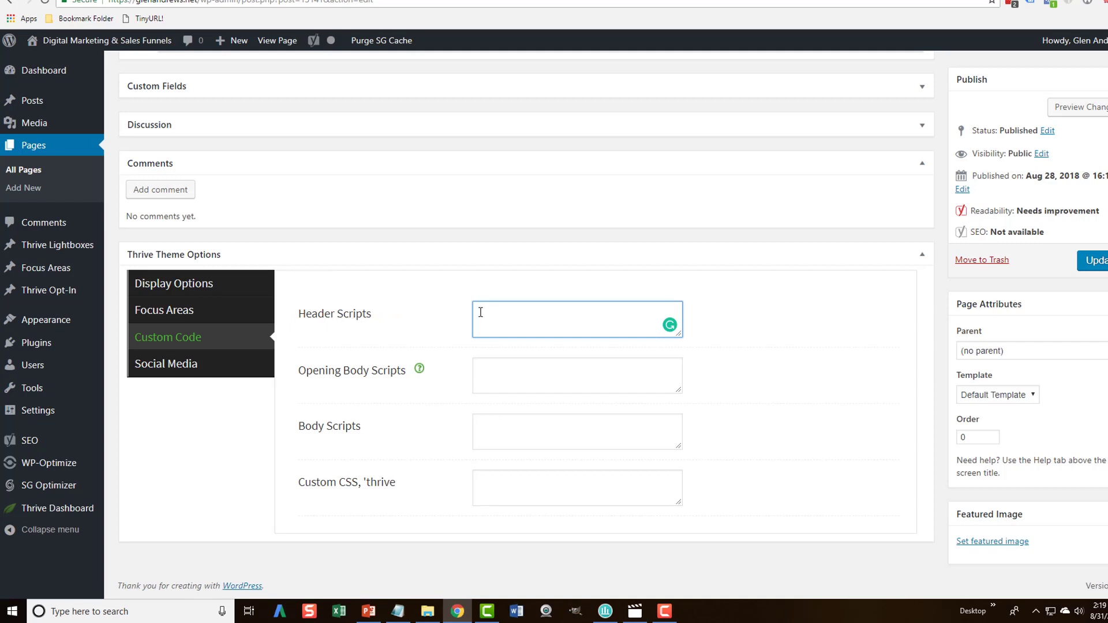
{"action": "scroll", "coordinate": [430, 332], "scroll_direction": "up", "scroll_amount": 10}
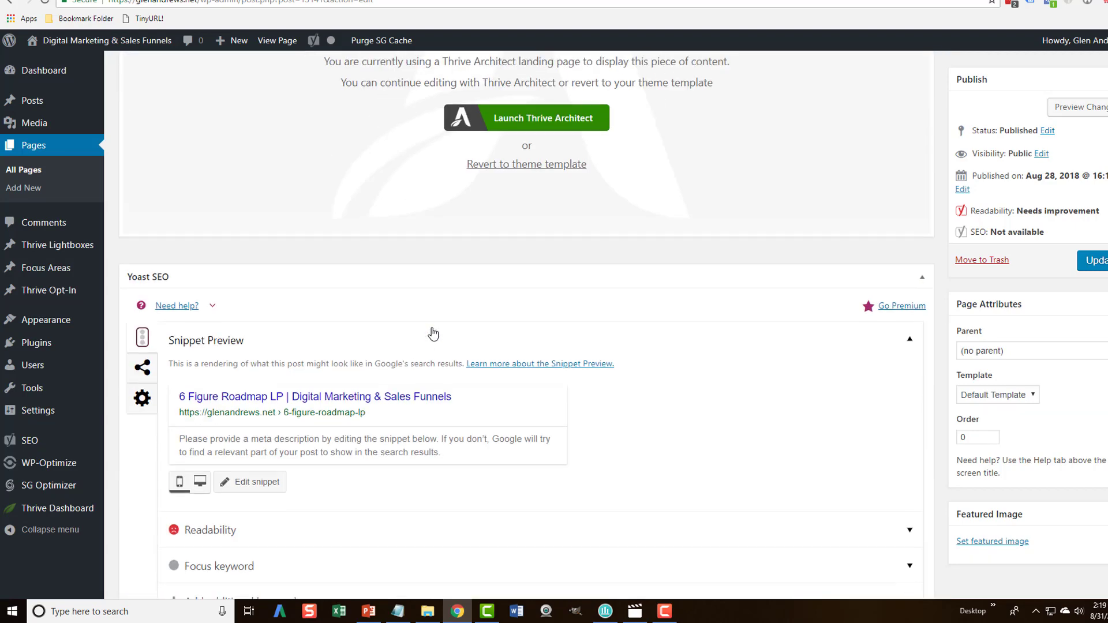
{"action": "scroll", "coordinate": [441, 334], "scroll_direction": "up", "scroll_amount": 3}
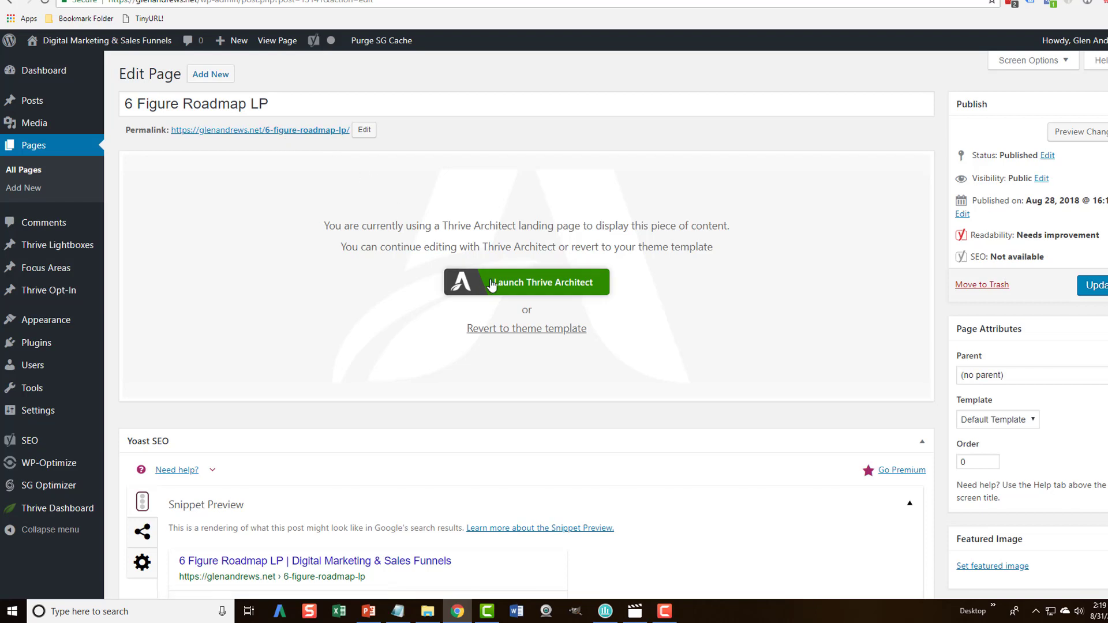
In Thrive Architect, add the pixel code to Landing Page Settings > Custom Scripts header and save.
{"action": "left_click", "coordinate": [510, 286]}
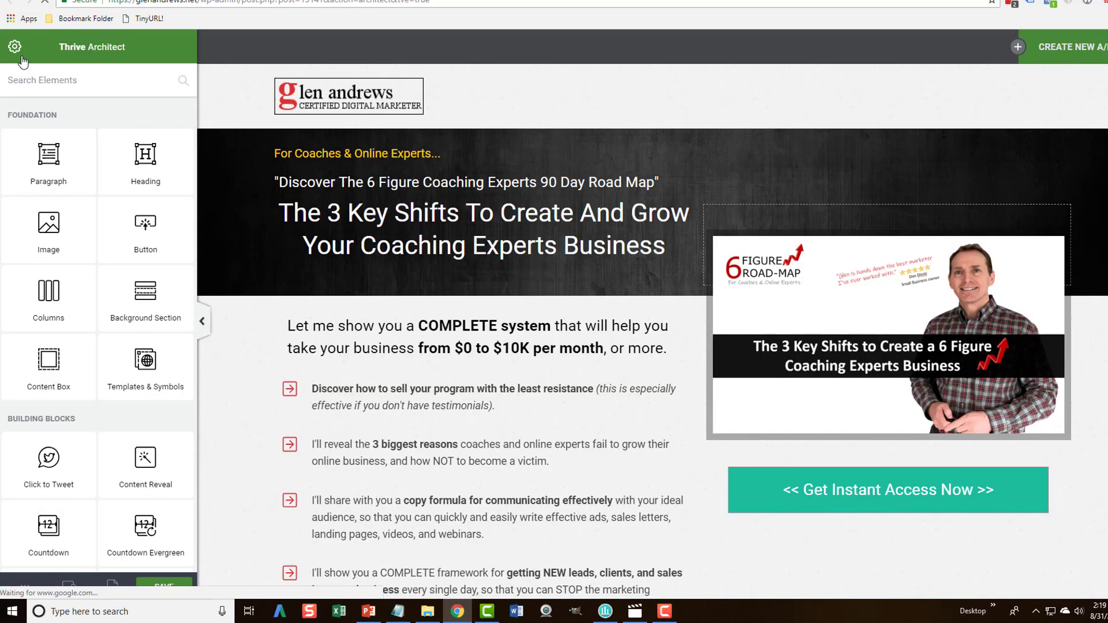
{"action": "left_click", "coordinate": [14, 48]}
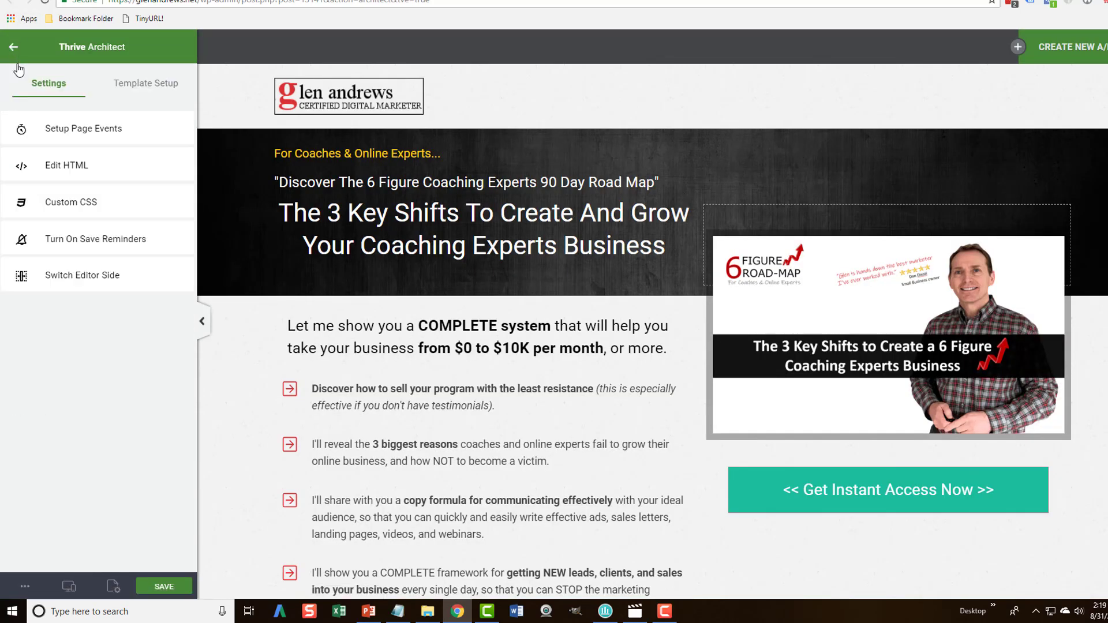
{"action": "left_click", "coordinate": [128, 89]}
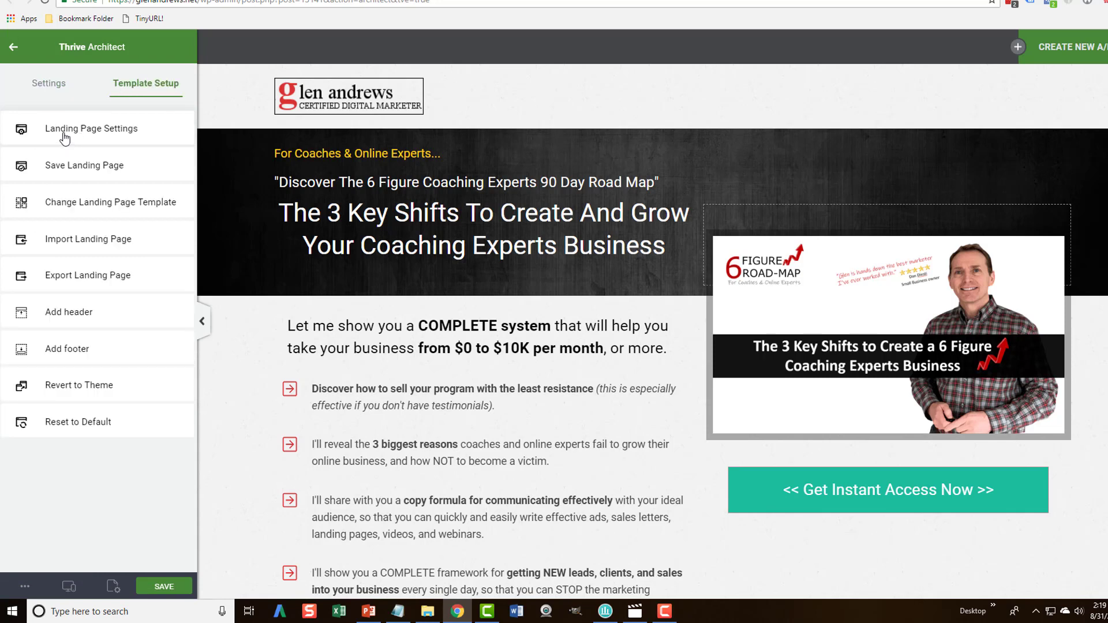
{"action": "left_click", "coordinate": [88, 130]}
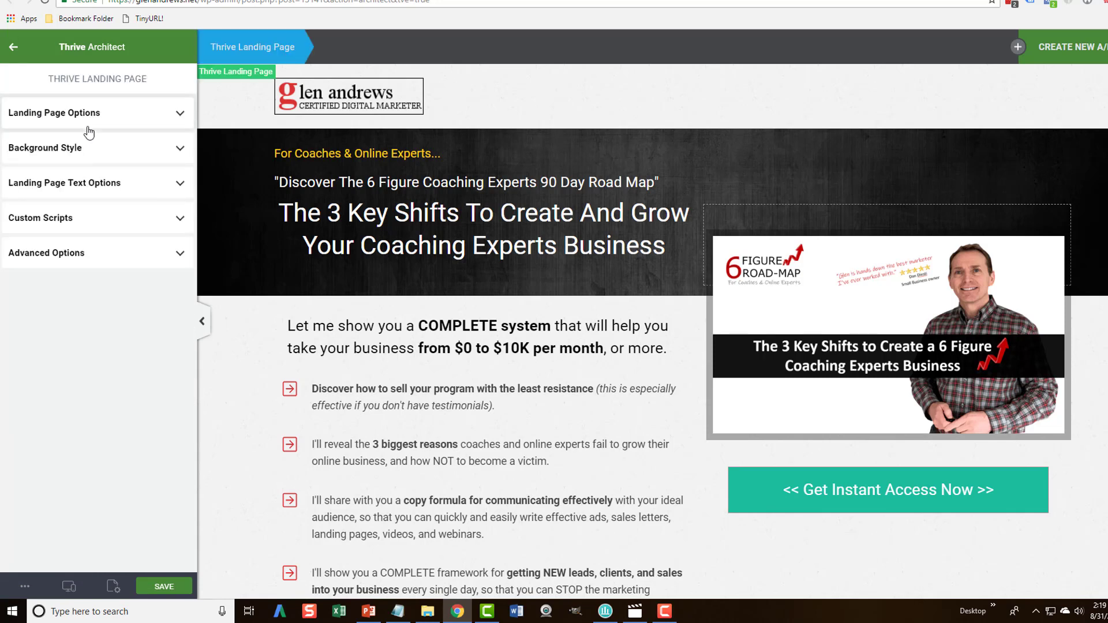
{"action": "left_click", "coordinate": [54, 220]}
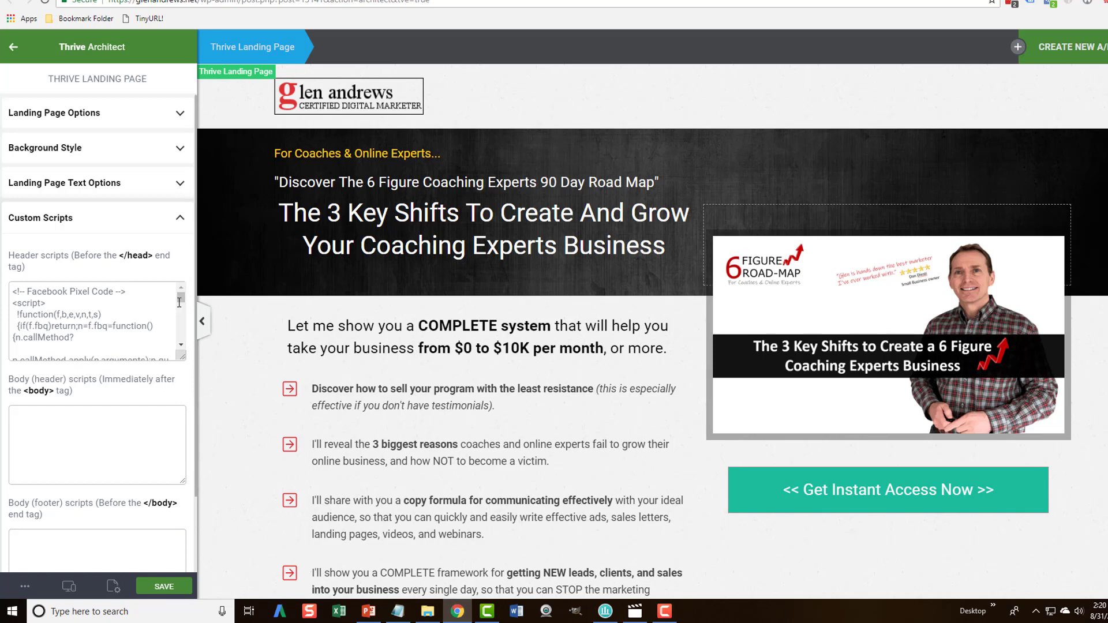
{"action": "left_click_drag", "start_coordinate": [179, 302], "coordinate": [184, 344]}
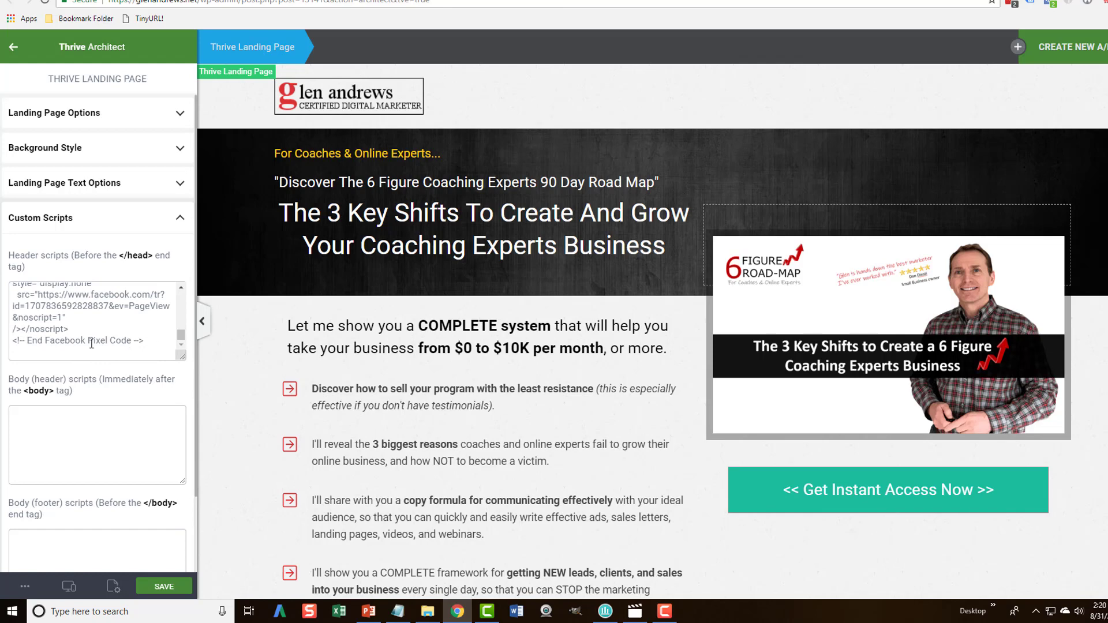
{"action": "left_click", "coordinate": [162, 588]}
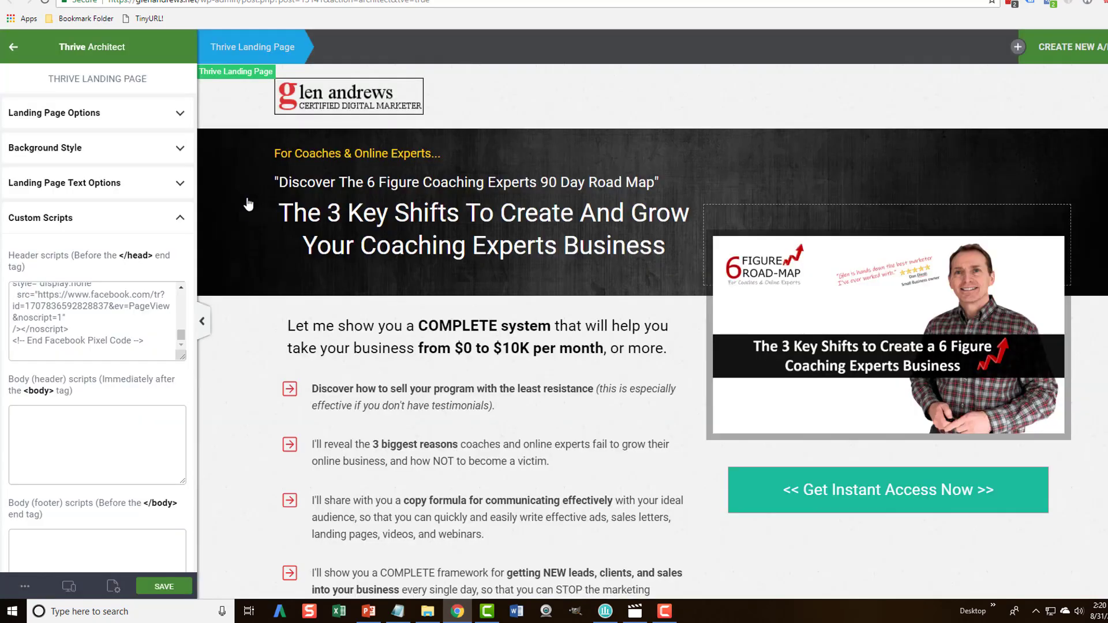
{"action": "left_click", "coordinate": [395, 612]}
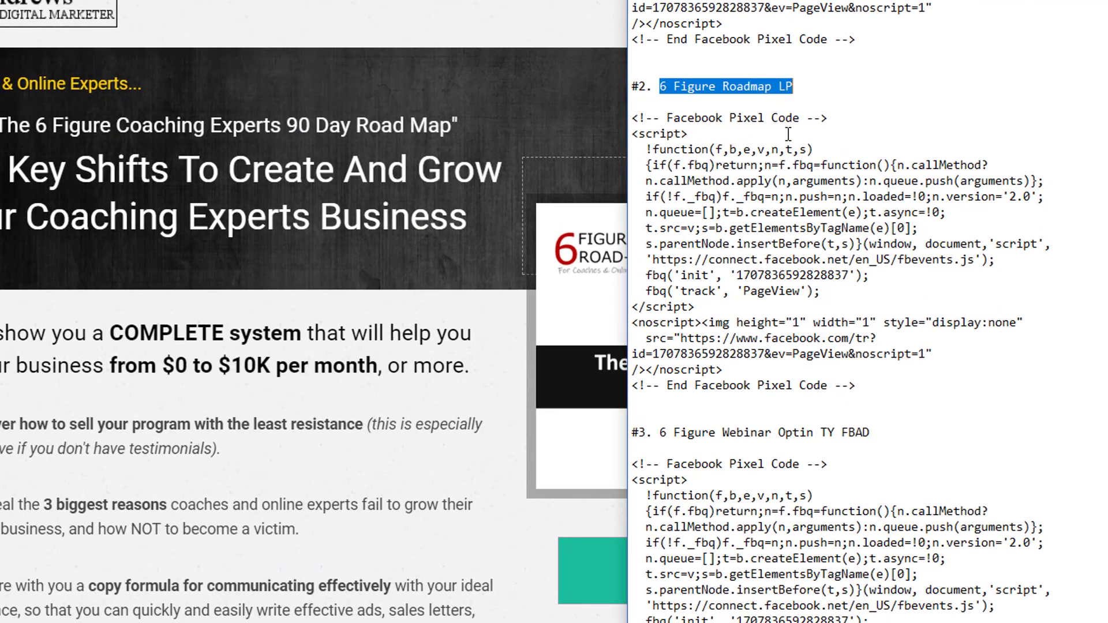
Check block #3's PageView and Lead events, then copy the whole #3 pixel code block.
{"action": "left_click", "coordinate": [850, 112]}
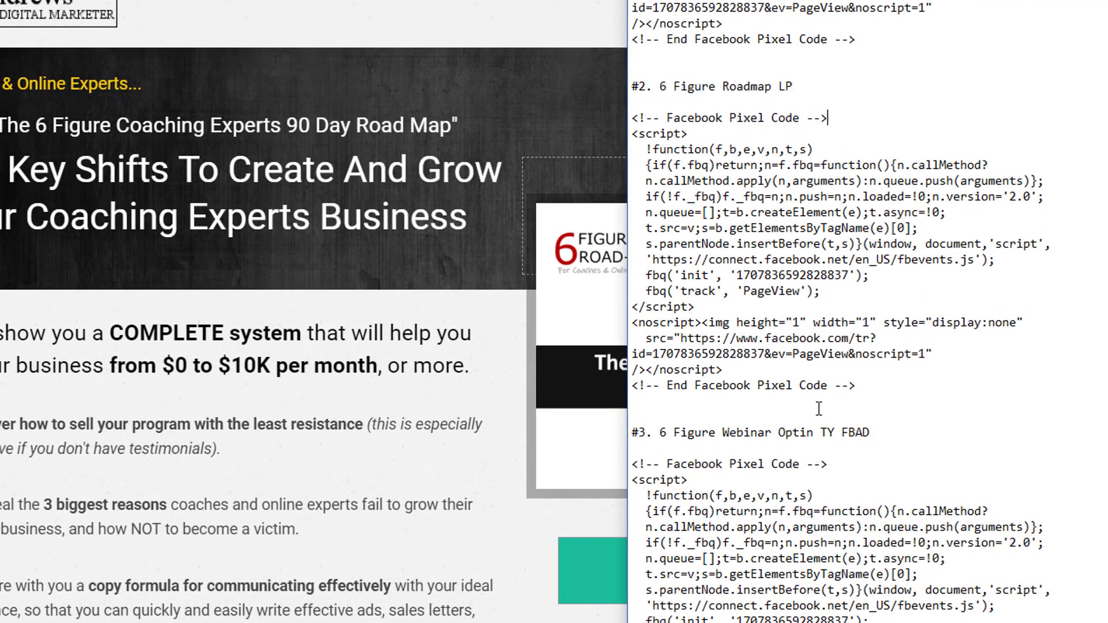
{"action": "scroll", "coordinate": [819, 406], "scroll_direction": "down", "scroll_amount": 2}
{"action": "scroll", "coordinate": [824, 385], "scroll_direction": "down", "scroll_amount": 2}
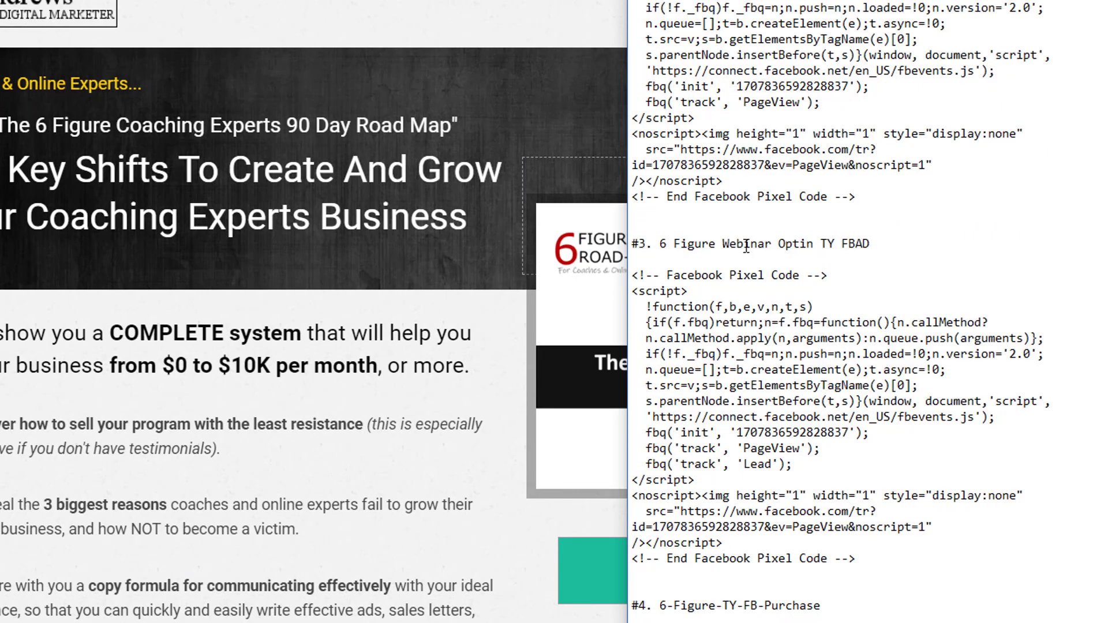
{"action": "left_click_drag", "start_coordinate": [658, 243], "coordinate": [877, 243]}
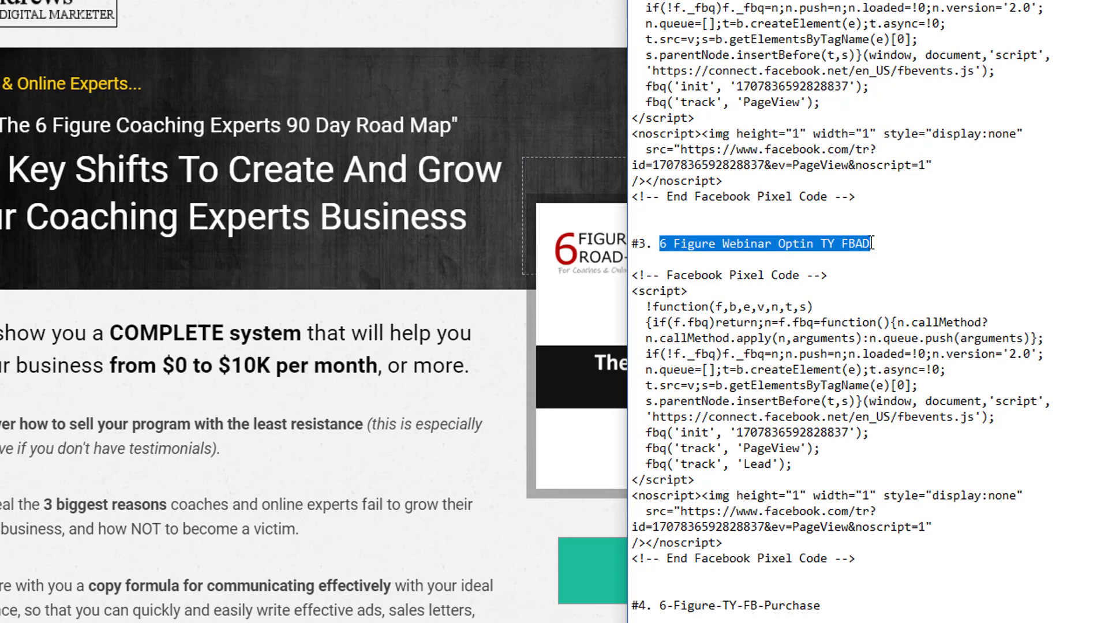
{"action": "left_click", "coordinate": [877, 246]}
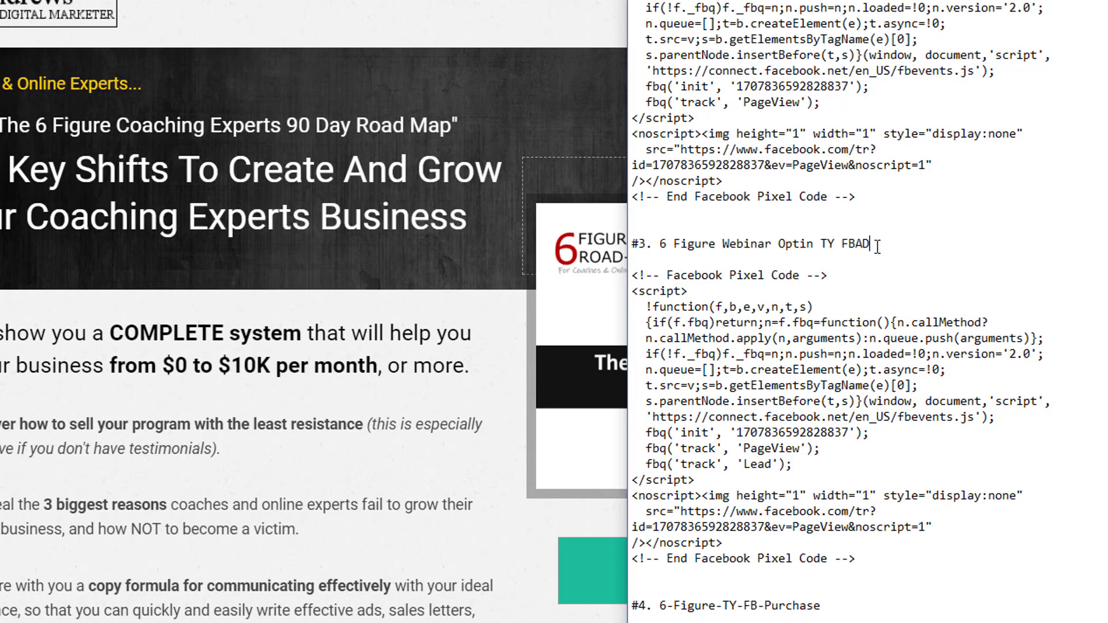
{"action": "left_click_drag", "start_coordinate": [859, 560], "coordinate": [628, 275]}
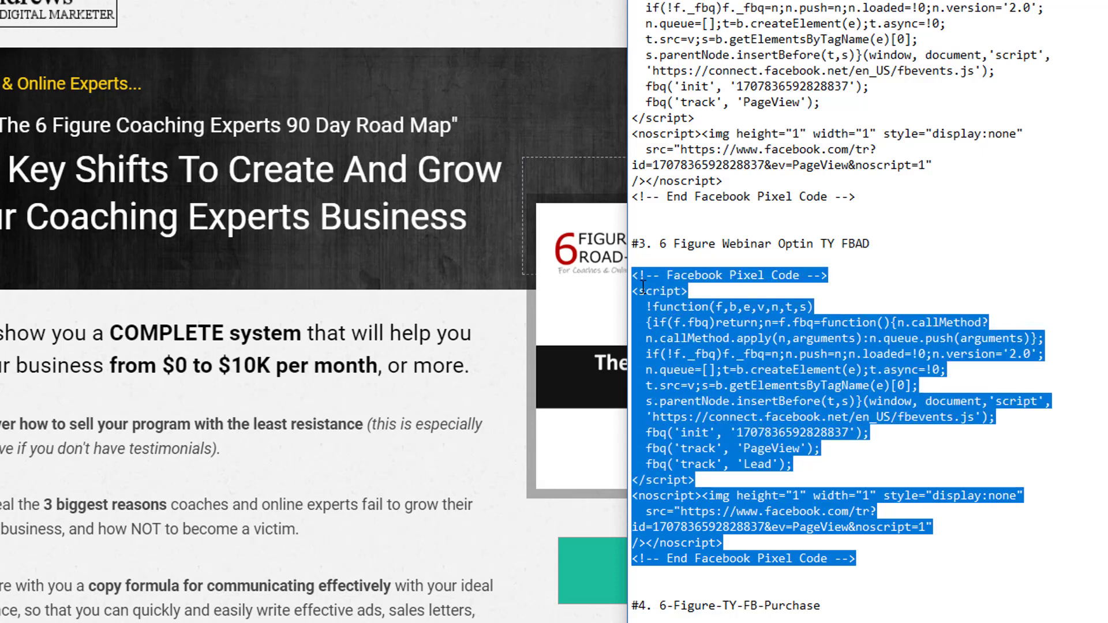
{"action": "left_click_drag", "start_coordinate": [828, 450], "coordinate": [737, 449]}
{"action": "left_click", "coordinate": [802, 466]}
{"action": "left_click_drag", "start_coordinate": [801, 466], "coordinate": [738, 465]}
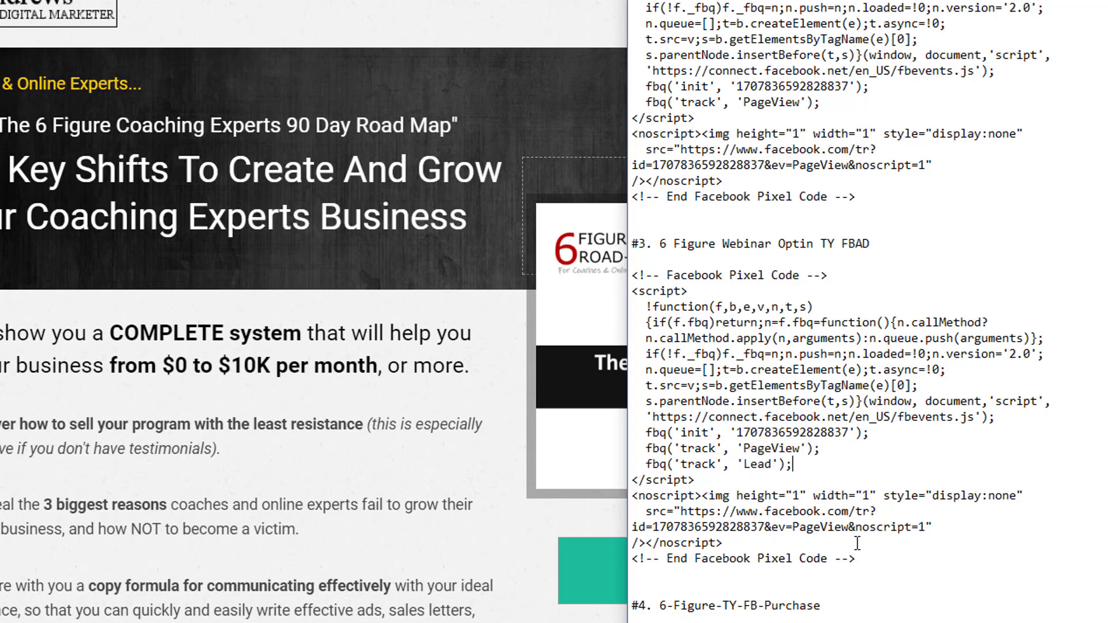
{"action": "left_click_drag", "start_coordinate": [857, 558], "coordinate": [620, 281]}
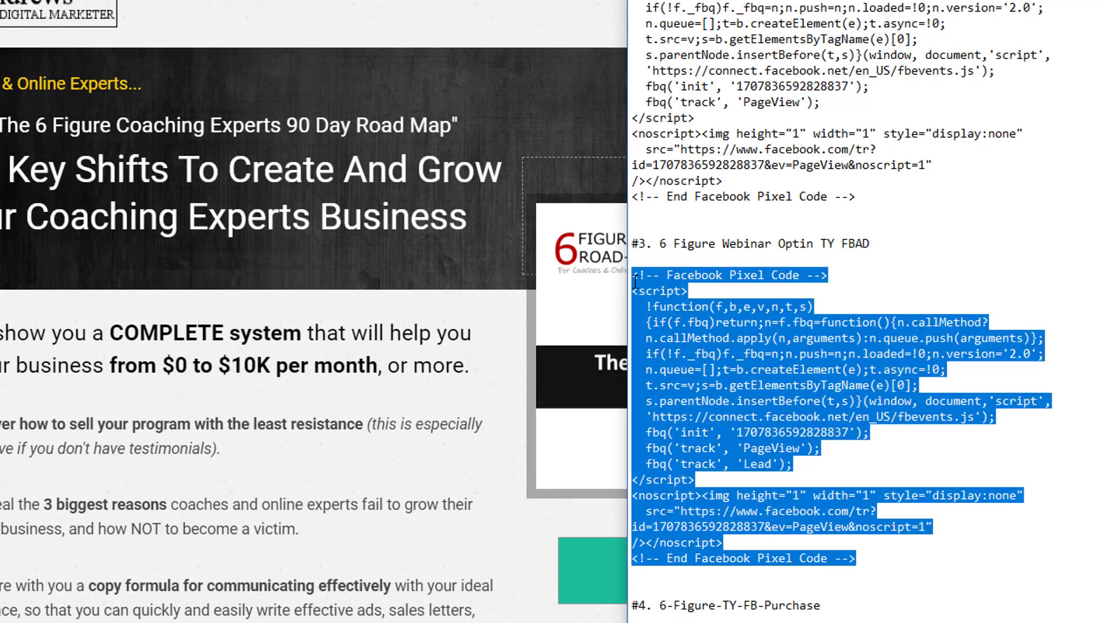
{"action": "right_click", "coordinate": [666, 275]}
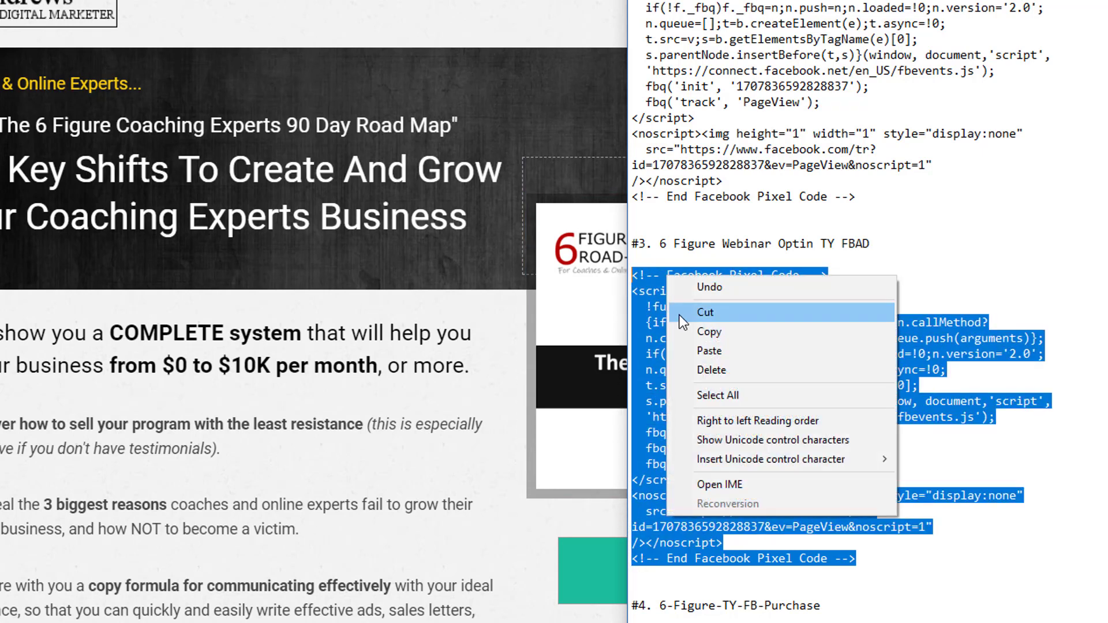
{"action": "left_click", "coordinate": [708, 333]}
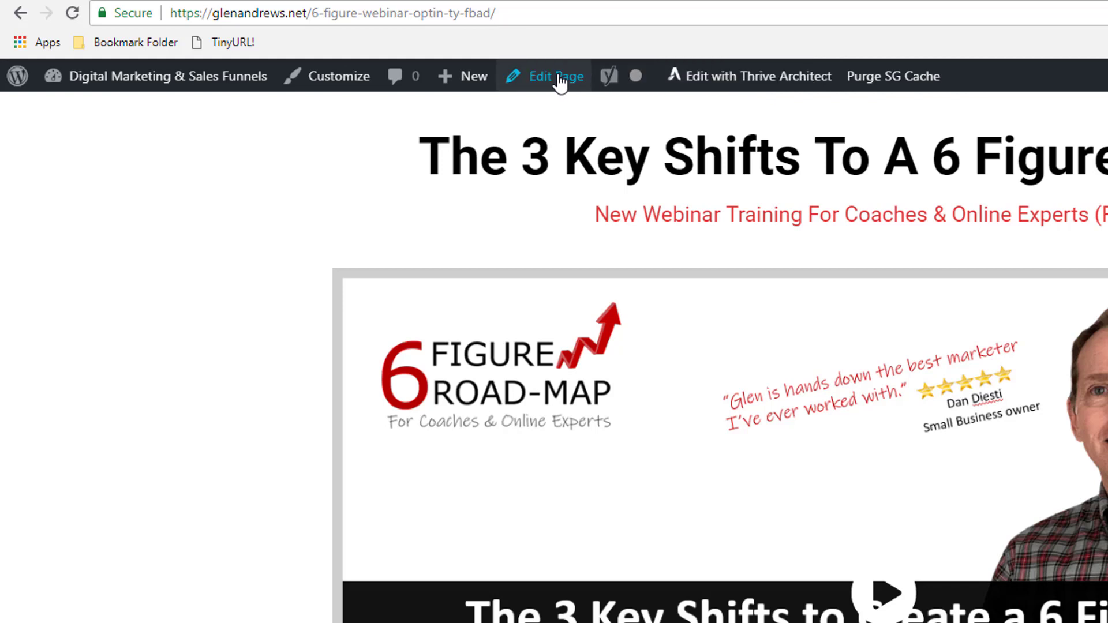
Open the live 6-figure-webinar-optin-ty-fbad page with Edit with Thrive Architect.
{"action": "left_click", "coordinate": [722, 77]}
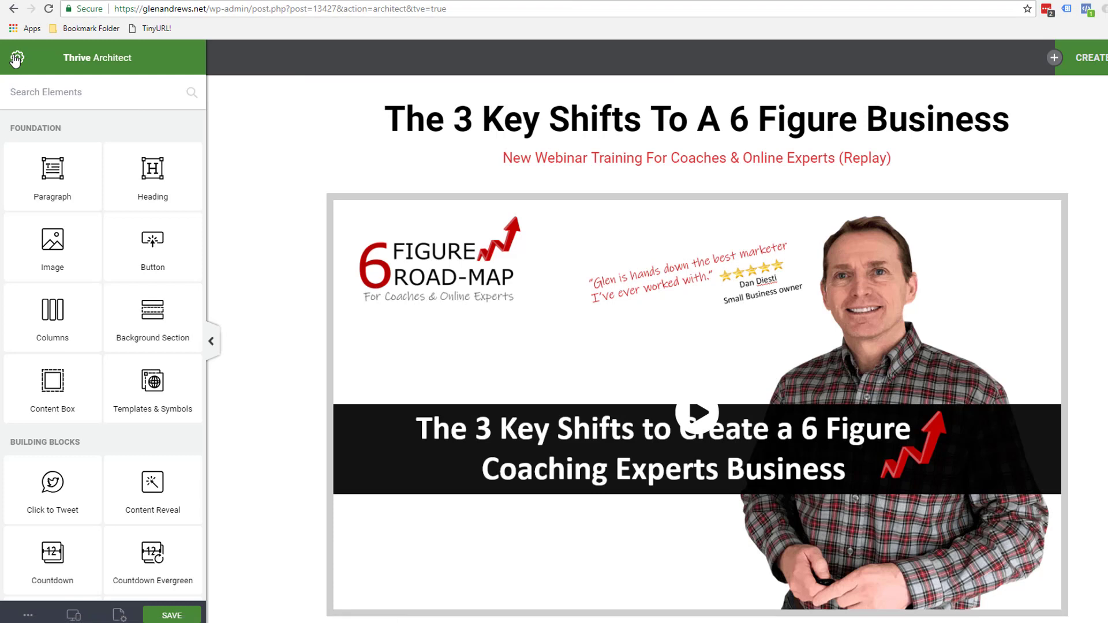
Paste the Lead pixel code into Landing Page Settings > Custom Scripts header scripts and save.
{"action": "left_click", "coordinate": [16, 58]}
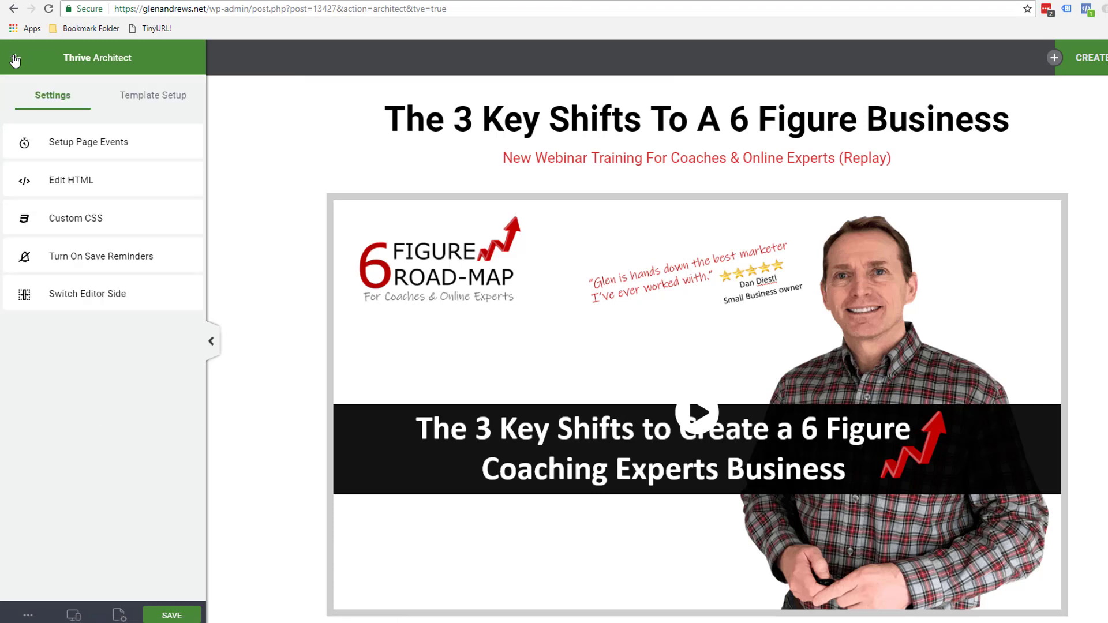
{"action": "left_click", "coordinate": [145, 102]}
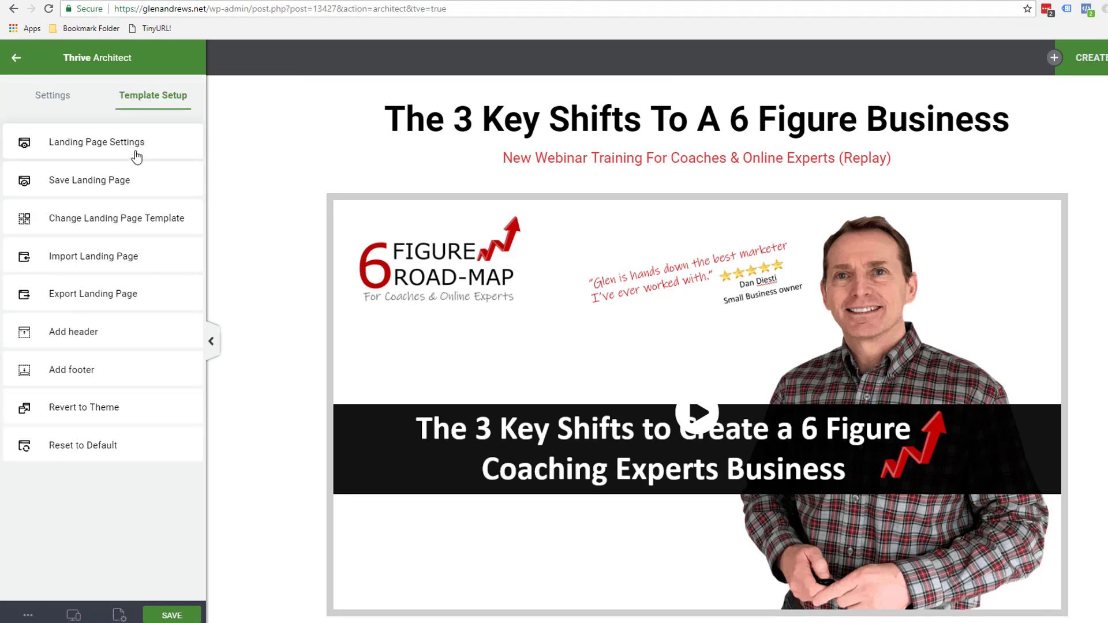
{"action": "left_click", "coordinate": [99, 144]}
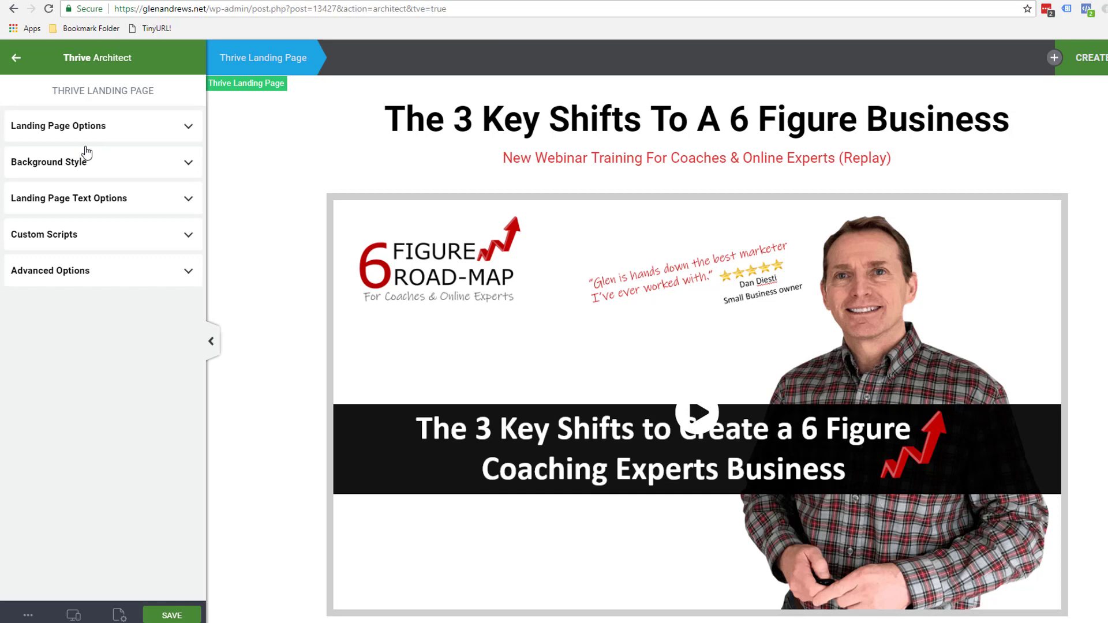
{"action": "left_click", "coordinate": [51, 235]}
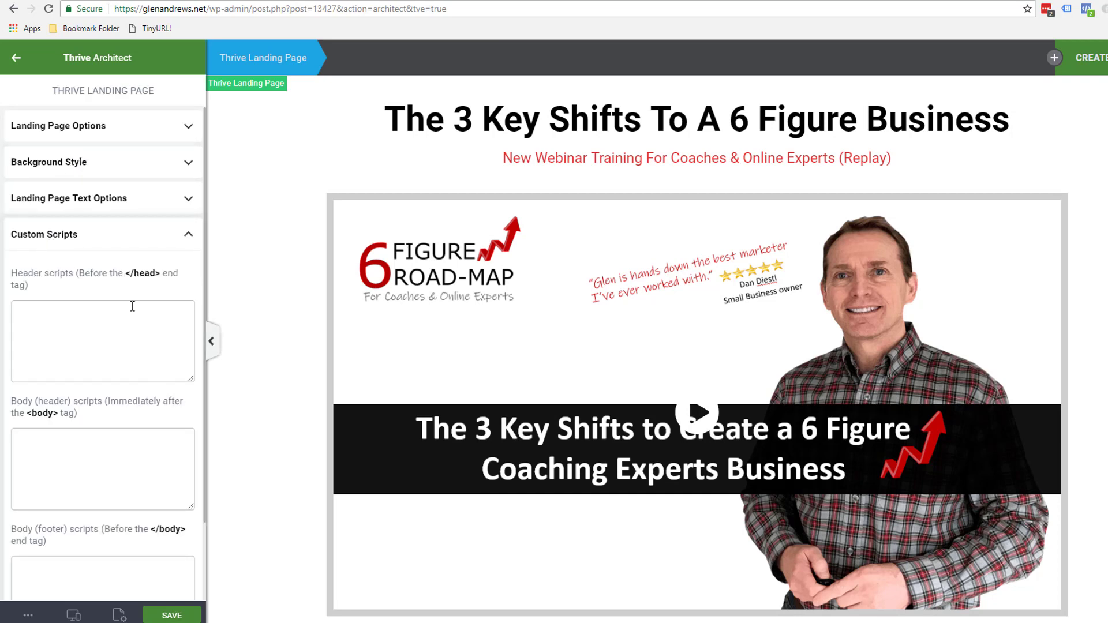
{"action": "right_click", "coordinate": [18, 310]}
{"action": "left_click", "coordinate": [50, 405]}
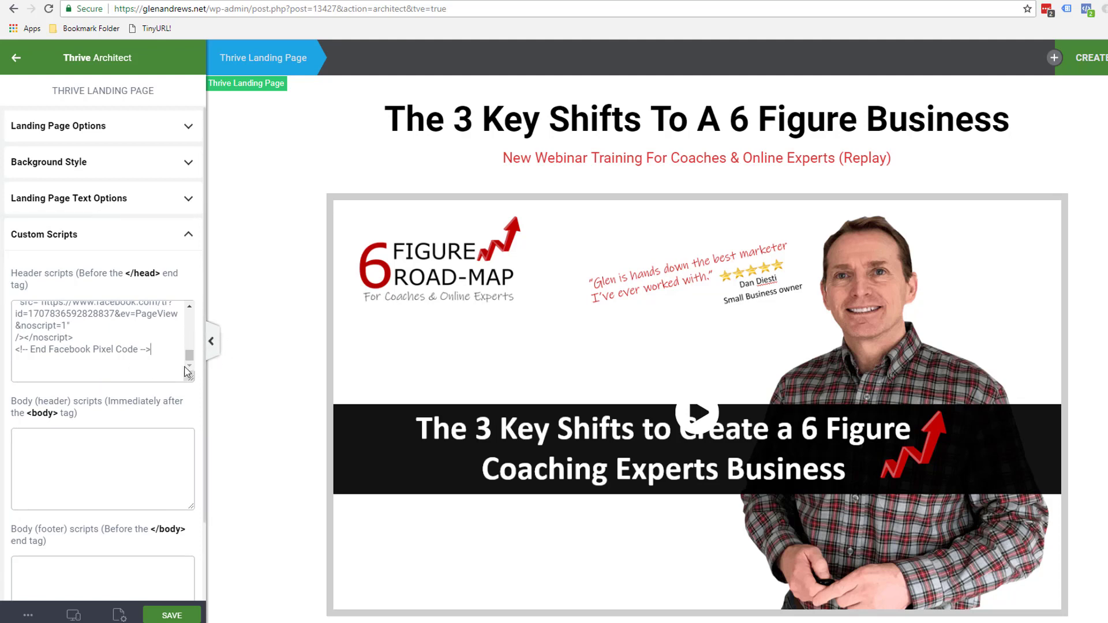
{"action": "mouse_move", "coordinate": [189, 359]}
{"action": "left_mouse_down"}
{"action": "mouse_move", "coordinate": [186, 319]}
{"action": "mouse_move", "coordinate": [192, 362]}
{"action": "left_mouse_up"}
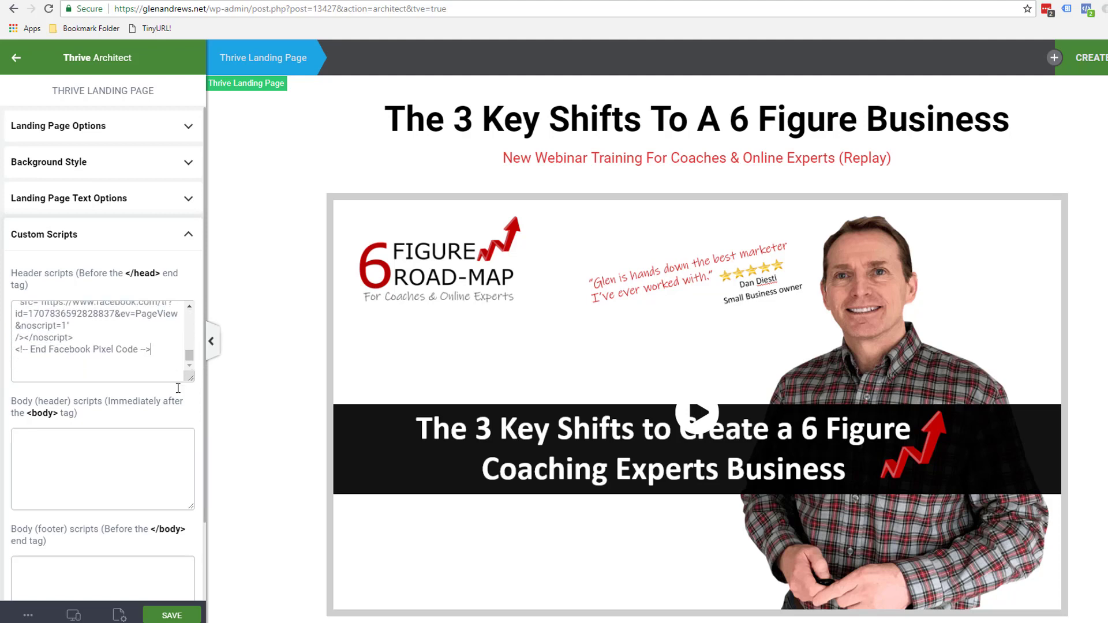
{"action": "left_click", "coordinate": [172, 615]}
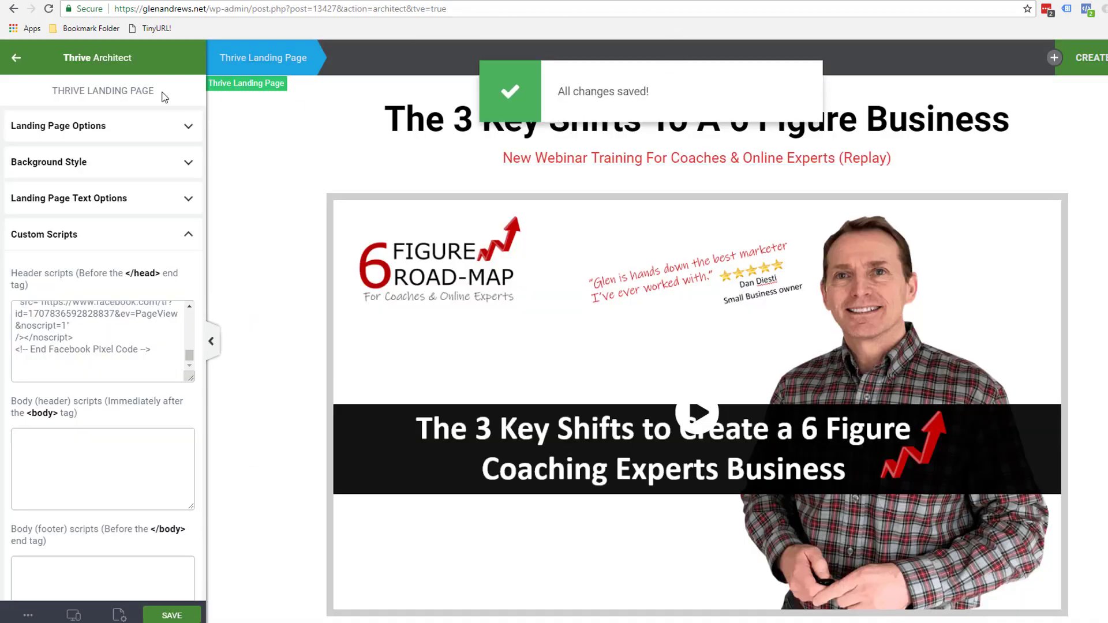
Copy the full #4 6-Figure-TY-FB-Purchase pixel code block, with its Purchase event, from Notepad.
{"action": "key", "text": "alt+Tab"}
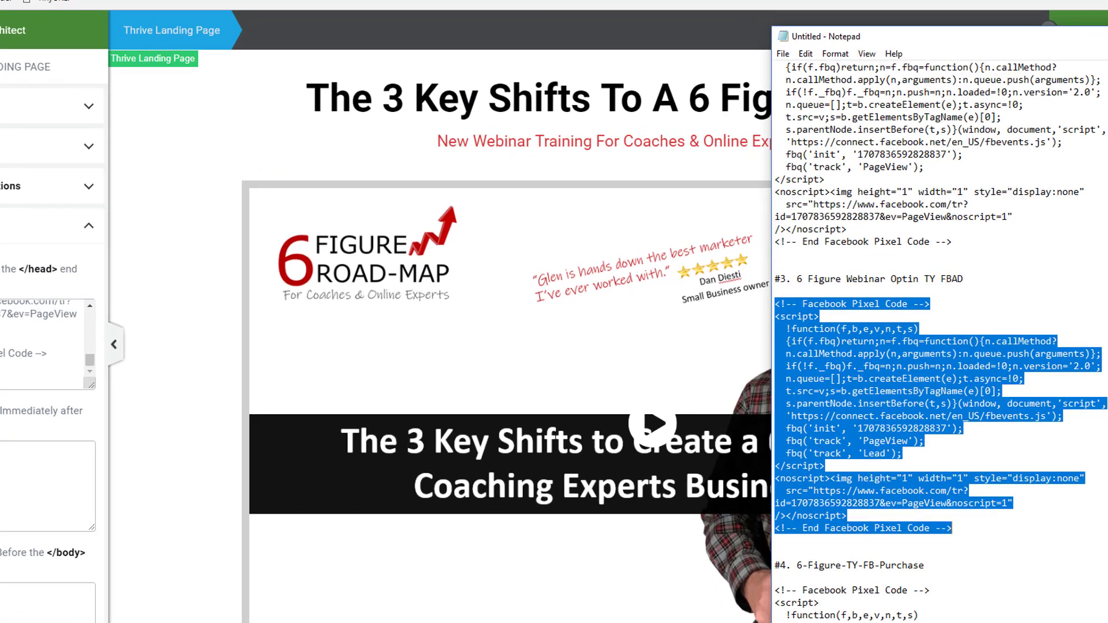
{"action": "scroll", "coordinate": [1040, 467], "scroll_direction": "down", "scroll_amount": 4}
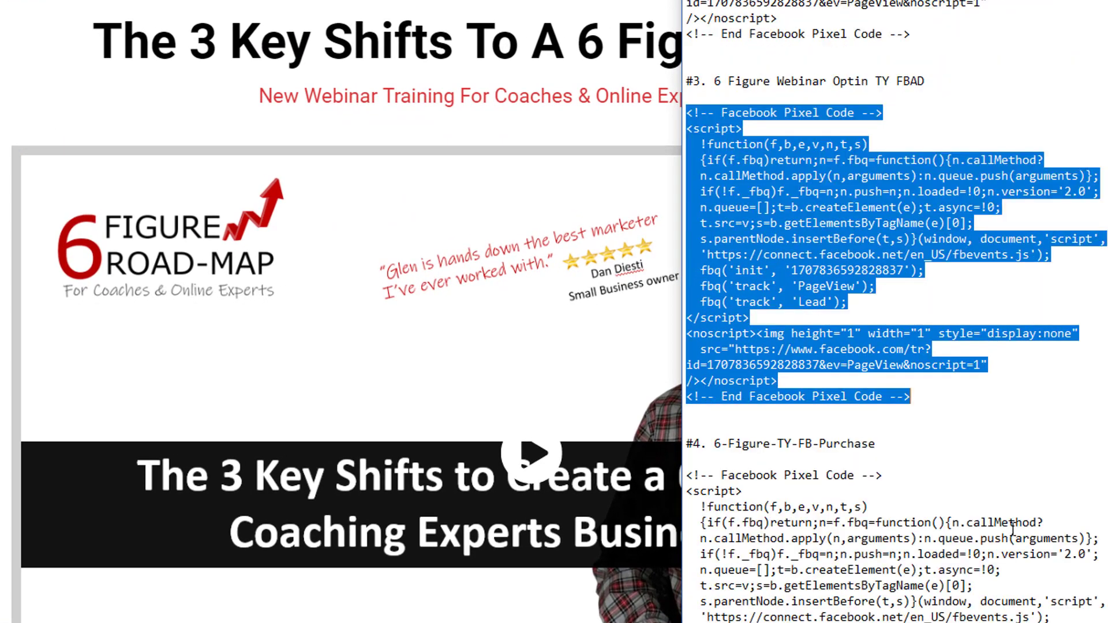
{"action": "scroll", "coordinate": [1012, 528], "scroll_direction": "down", "scroll_amount": 4}
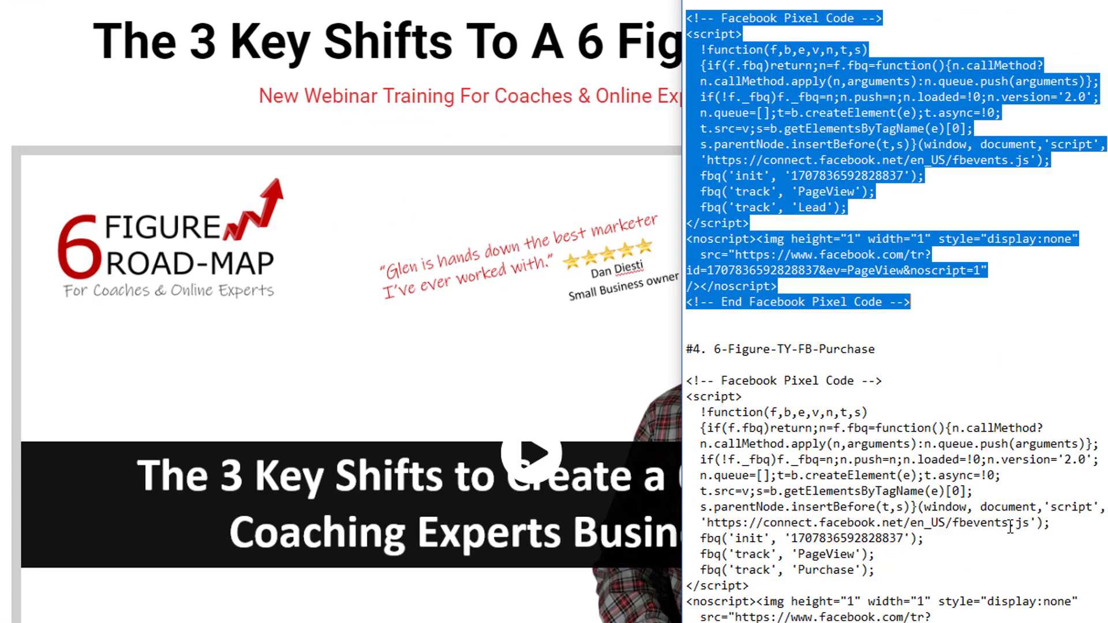
{"action": "left_click", "coordinate": [900, 269]}
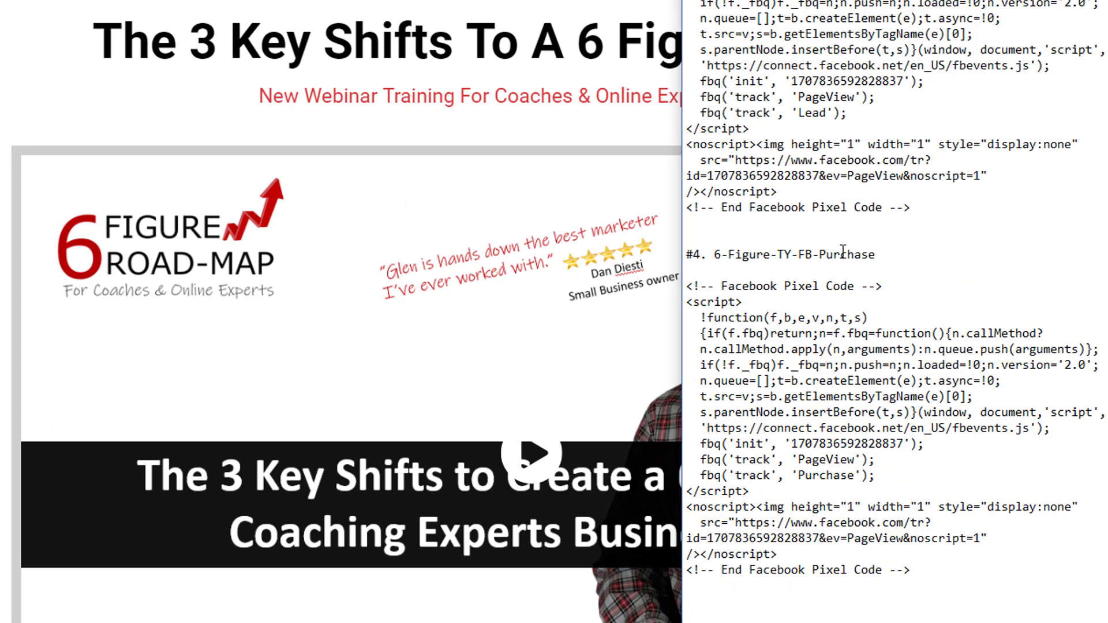
{"action": "left_click_drag", "start_coordinate": [715, 256], "coordinate": [882, 255]}
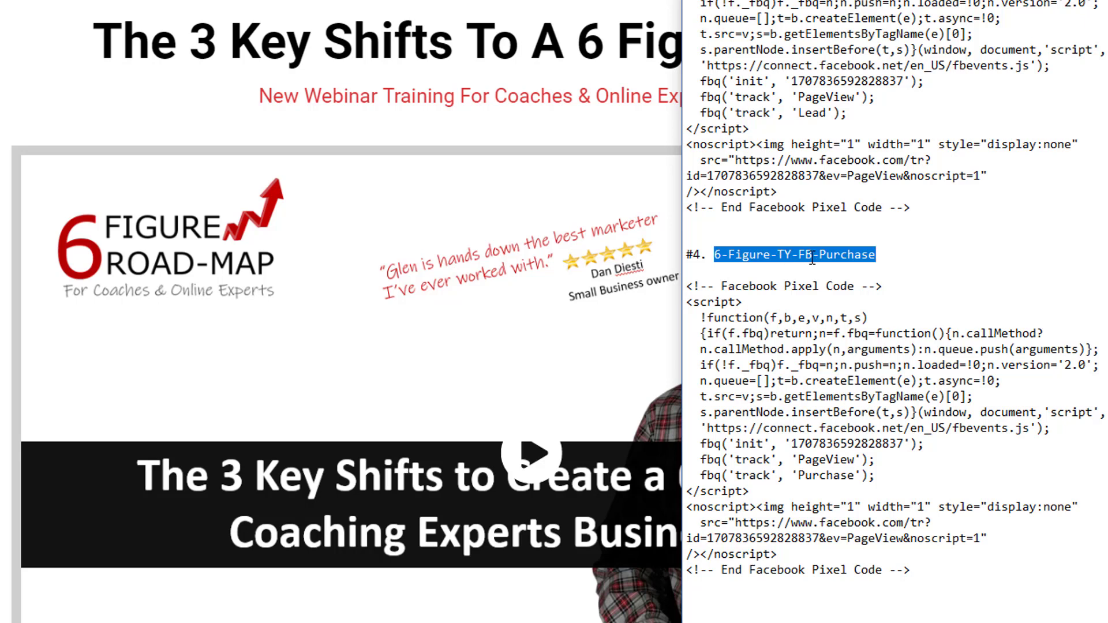
{"action": "left_click", "coordinate": [881, 257]}
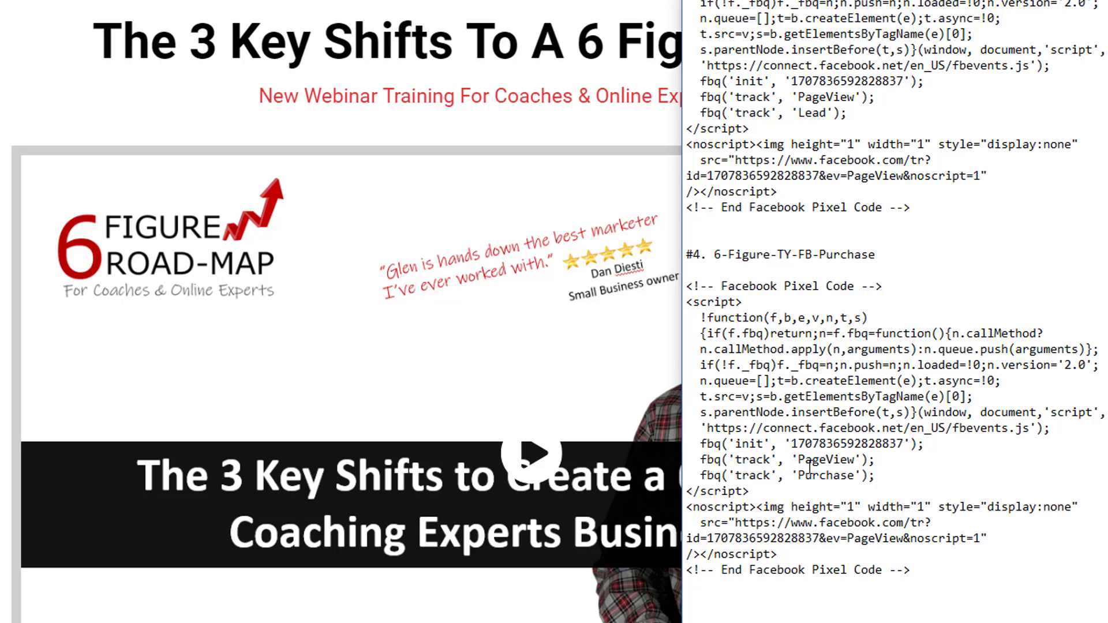
{"action": "left_click_drag", "start_coordinate": [874, 459], "coordinate": [799, 459]}
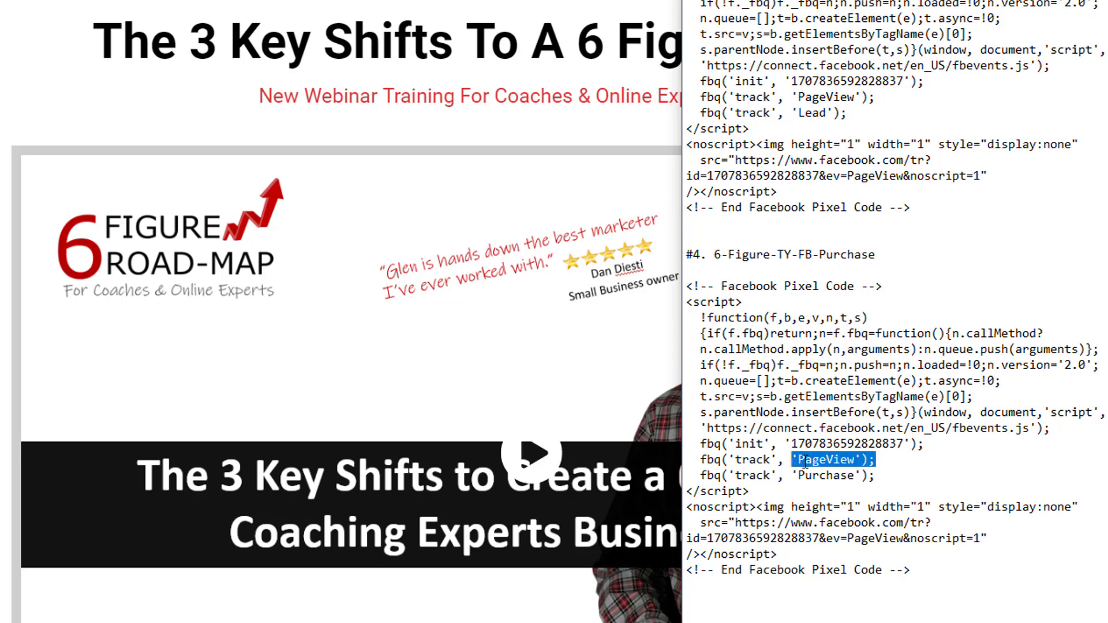
{"action": "left_click_drag", "start_coordinate": [890, 474], "coordinate": [800, 474]}
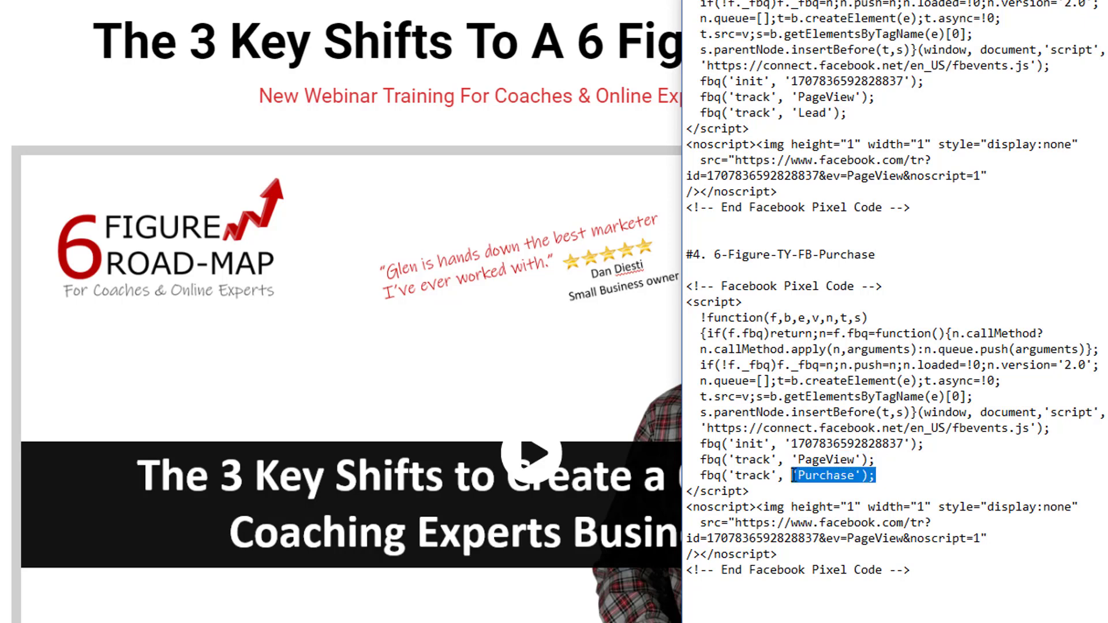
{"action": "left_click", "coordinate": [899, 478]}
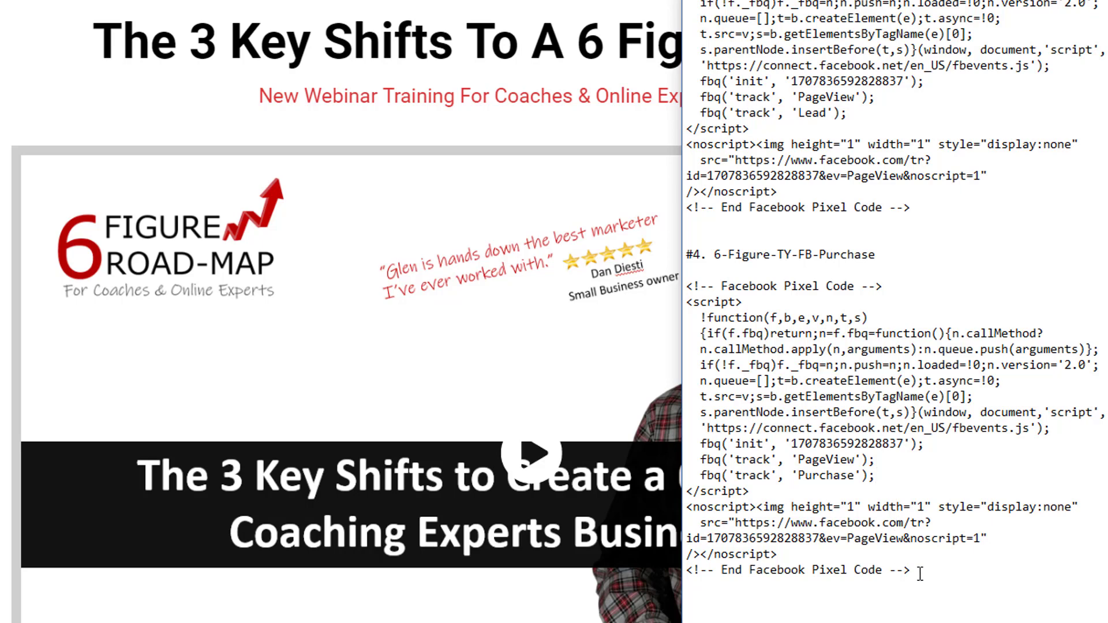
{"action": "left_click_drag", "start_coordinate": [920, 573], "coordinate": [686, 286]}
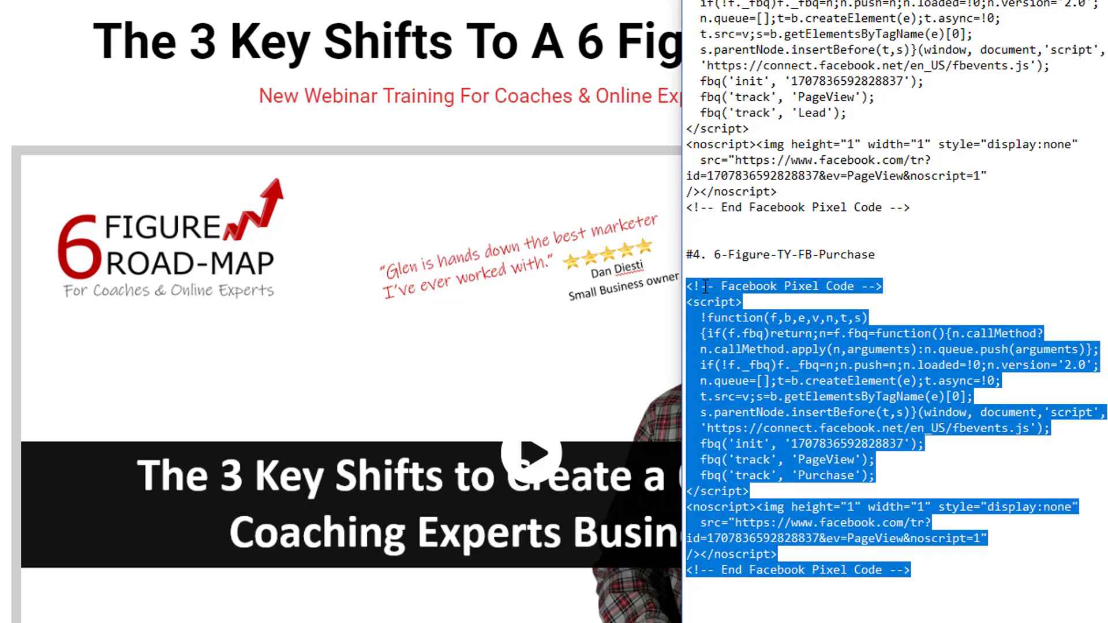
{"action": "right_click", "coordinate": [705, 287]}
{"action": "left_click", "coordinate": [744, 346]}
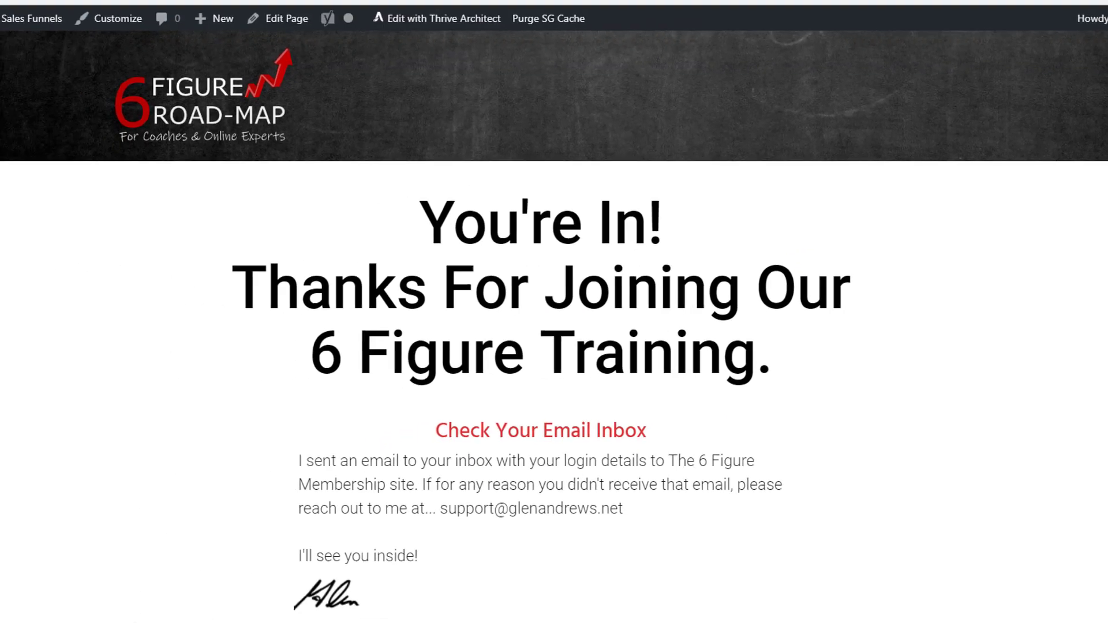
Load the /6-figure-ty-fb-purchase/ thank-you page and open it with Thrive Architect.
{"action": "left_click_drag", "start_coordinate": [310, 9], "coordinate": [208, 7]}
{"action": "left_click", "coordinate": [323, 11]}
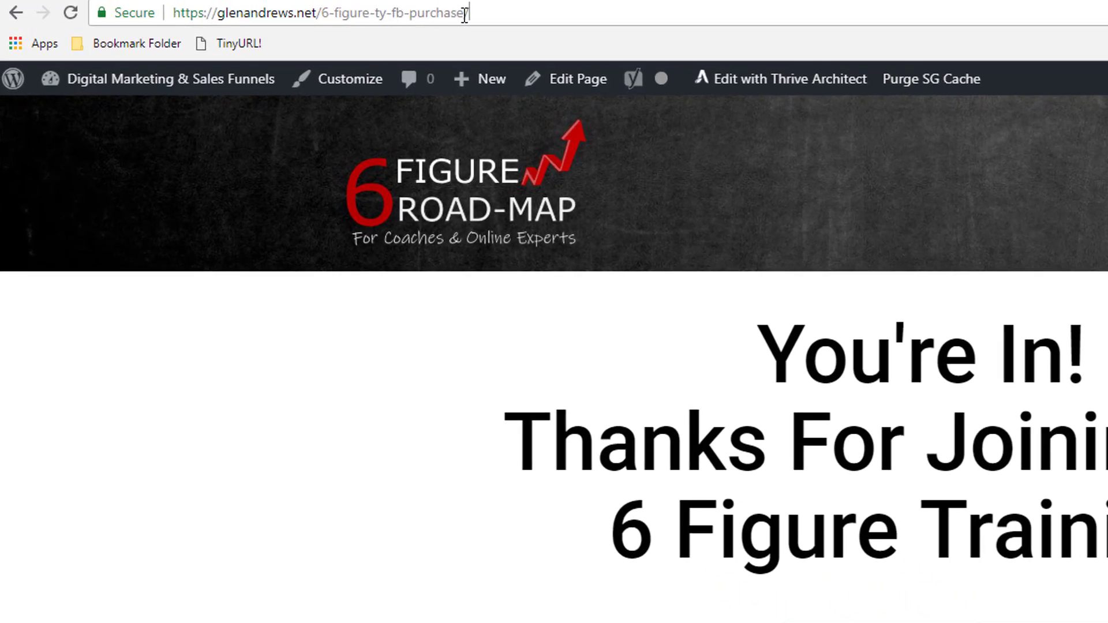
{"action": "left_click_drag", "start_coordinate": [465, 13], "coordinate": [316, 13]}
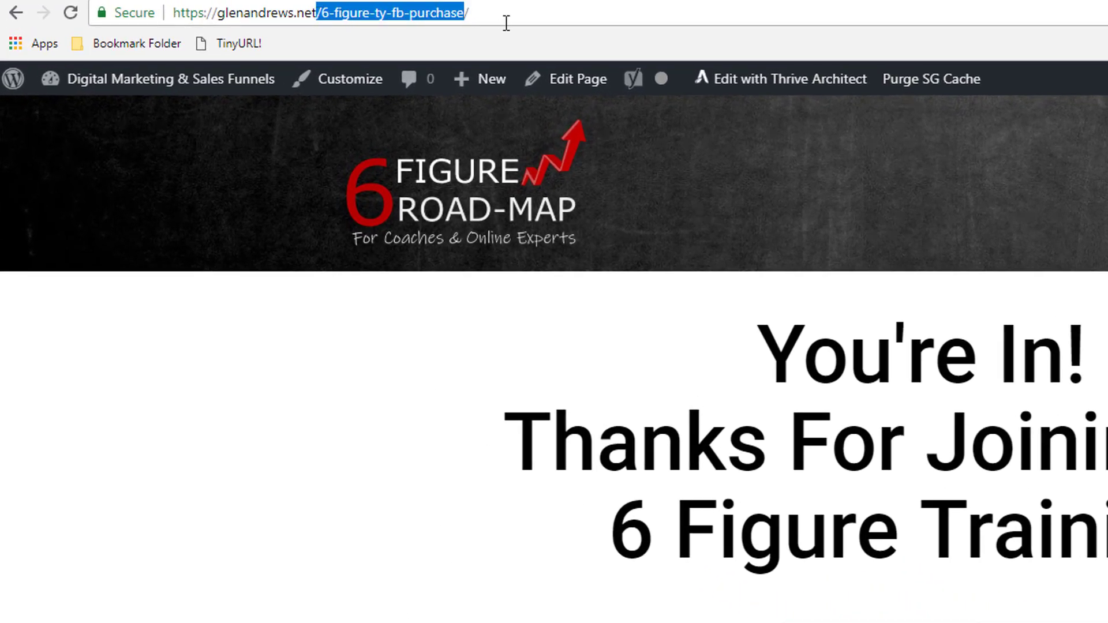
{"action": "left_click", "coordinate": [523, 16]}
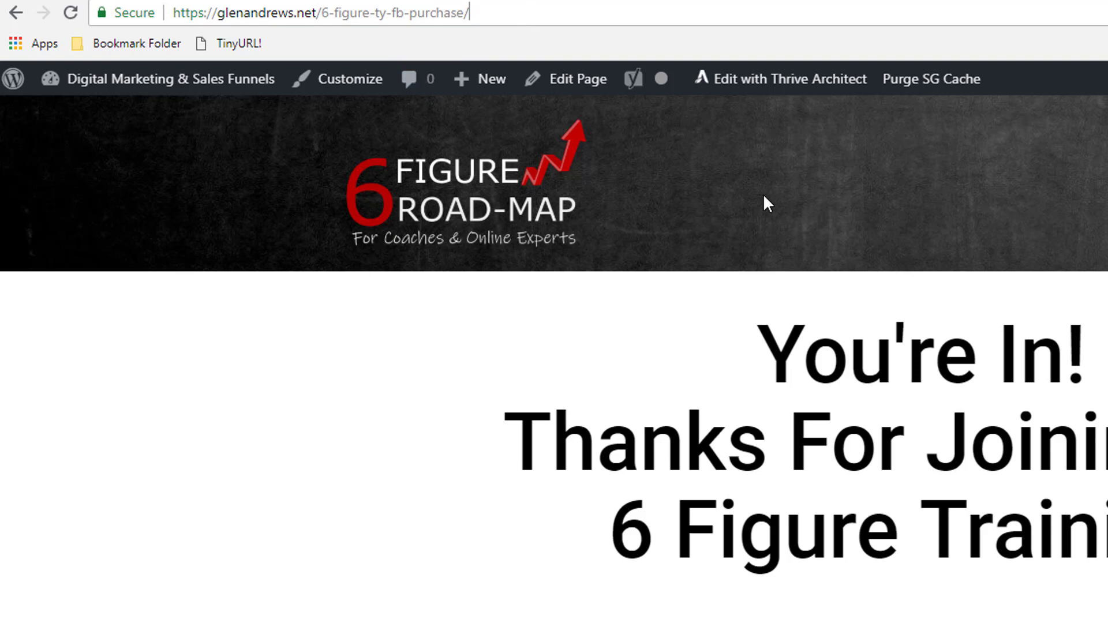
{"action": "left_click", "coordinate": [743, 81]}
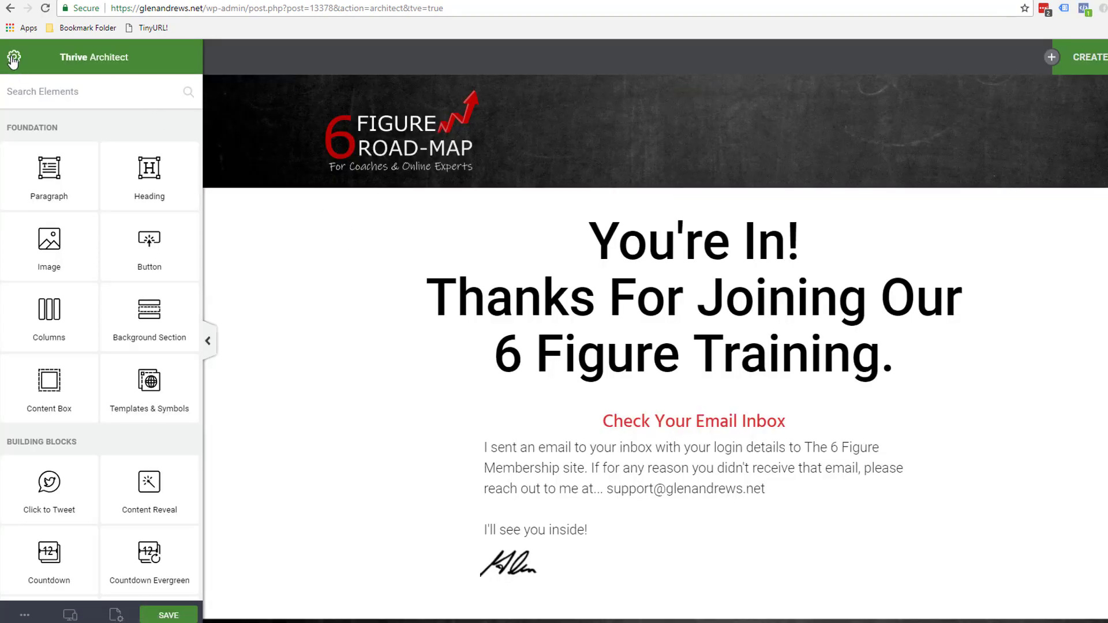
Paste the Purchase pixel code into the thank-you page's landing page header scripts and save.
{"action": "left_click", "coordinate": [13, 60]}
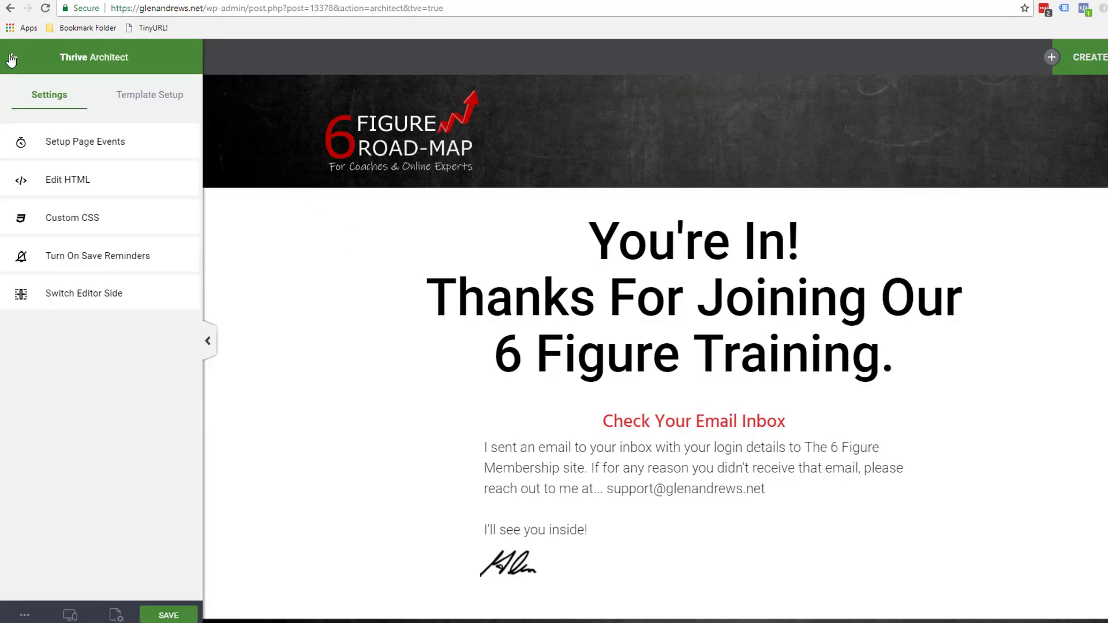
{"action": "left_click", "coordinate": [148, 98]}
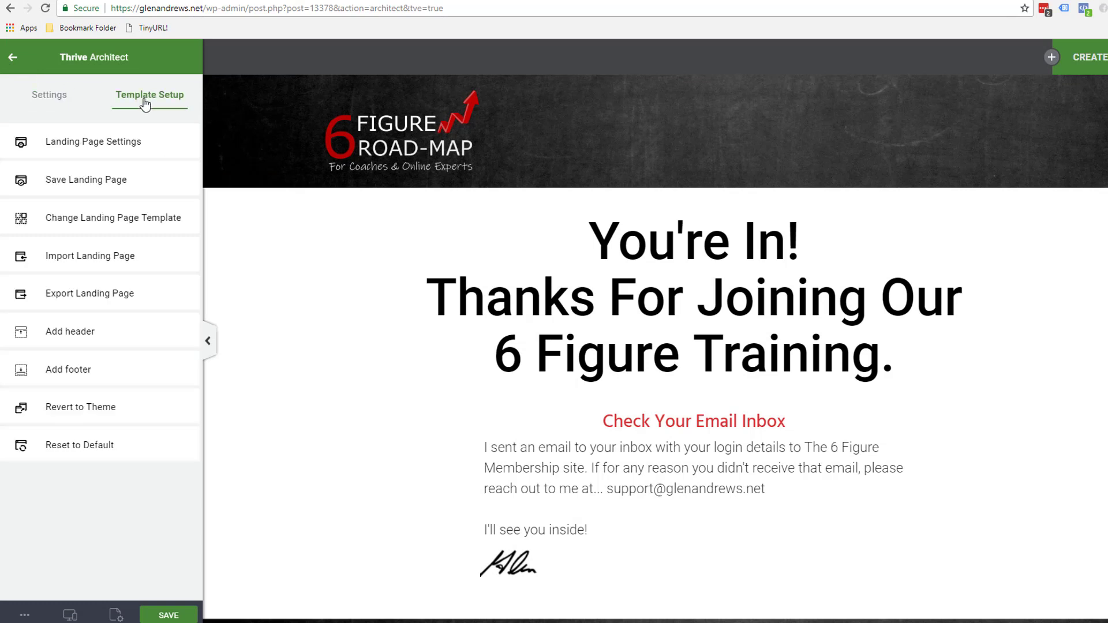
{"action": "left_click", "coordinate": [69, 144]}
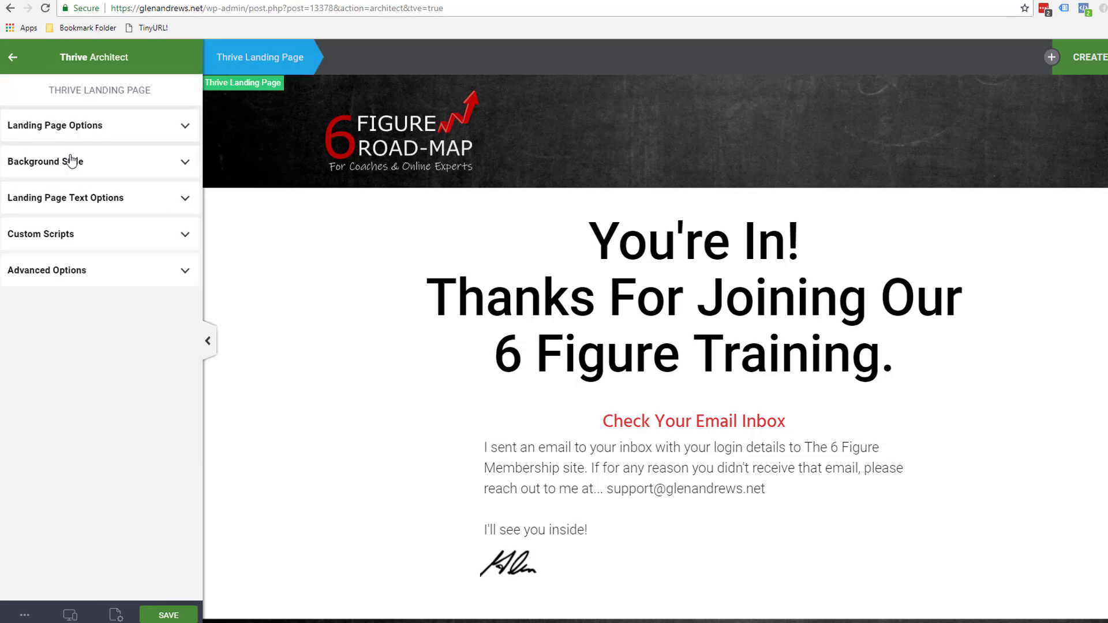
{"action": "left_click", "coordinate": [50, 237]}
{"action": "right_click", "coordinate": [26, 310]}
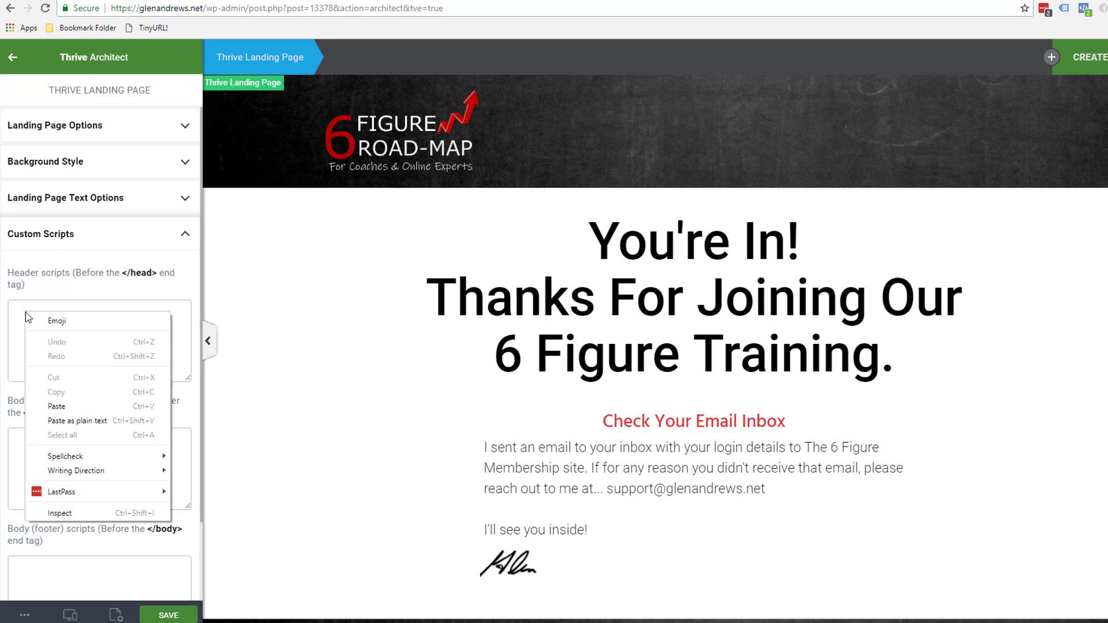
{"action": "left_click", "coordinate": [58, 406]}
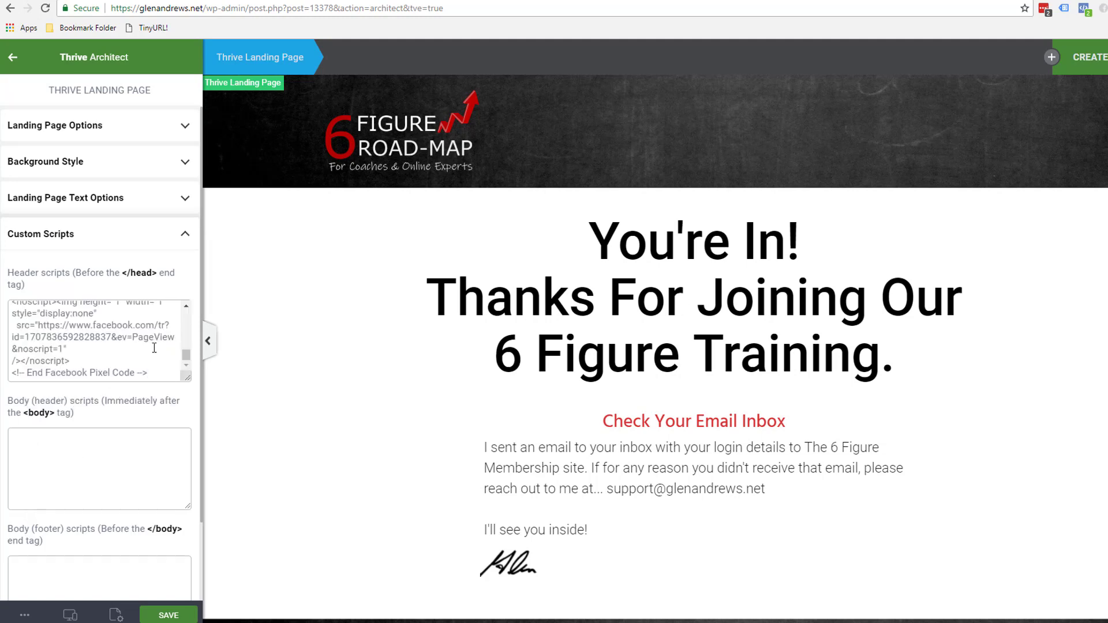
{"action": "left_click", "coordinate": [168, 616]}
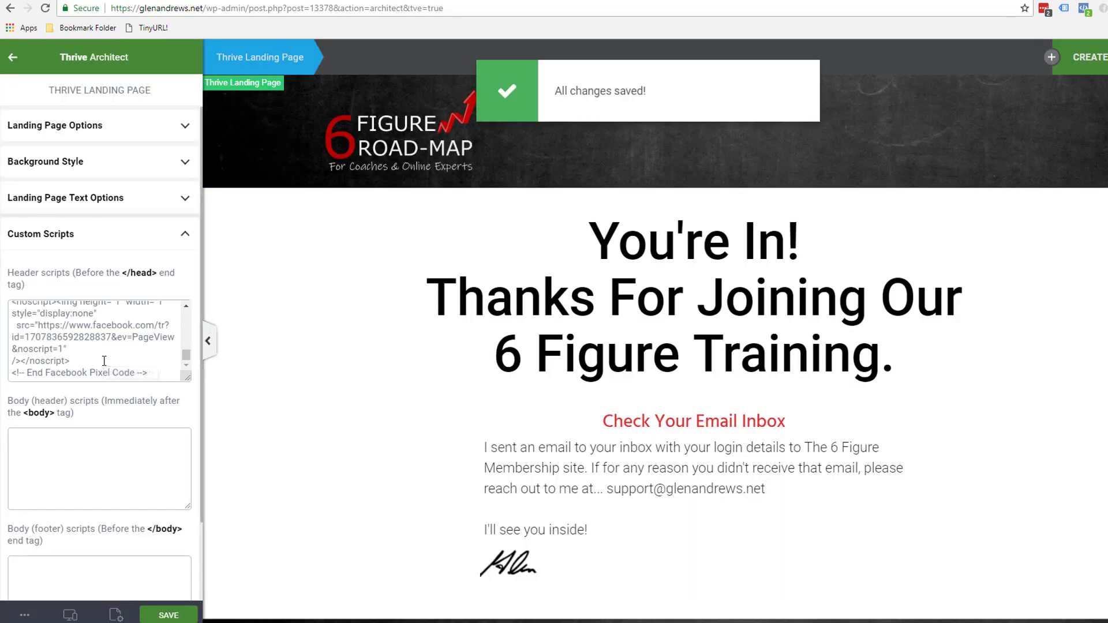
Recheck the Purchase pixel code in Notepad and save the thank-you page again.
{"action": "scroll", "coordinate": [104, 358], "scroll_direction": "up", "scroll_amount": 2}
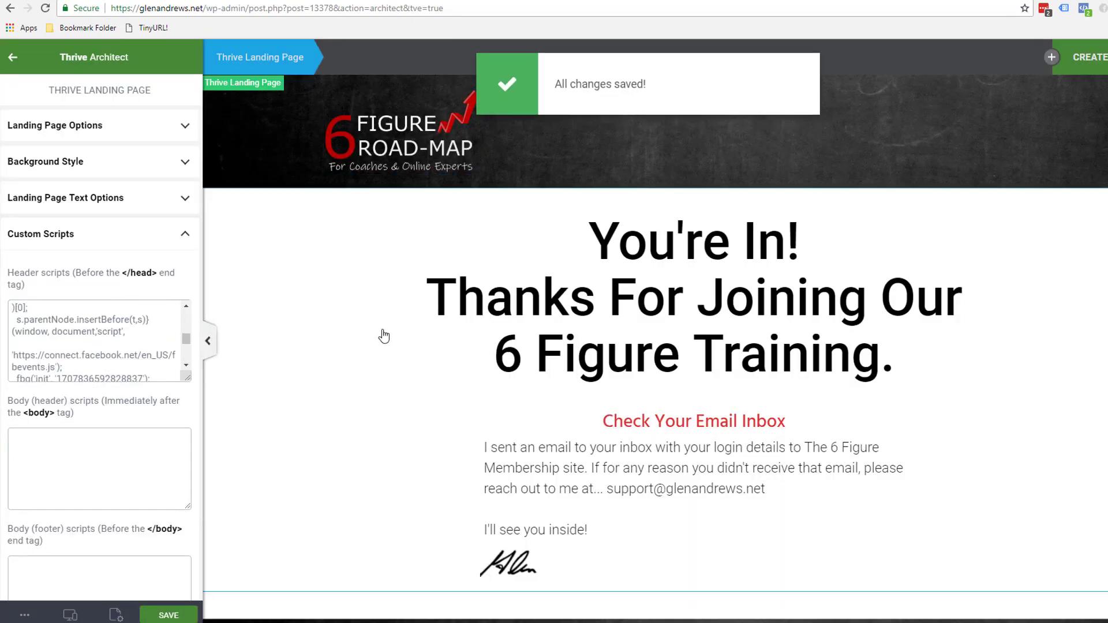
{"action": "key", "text": "alt+Tab"}
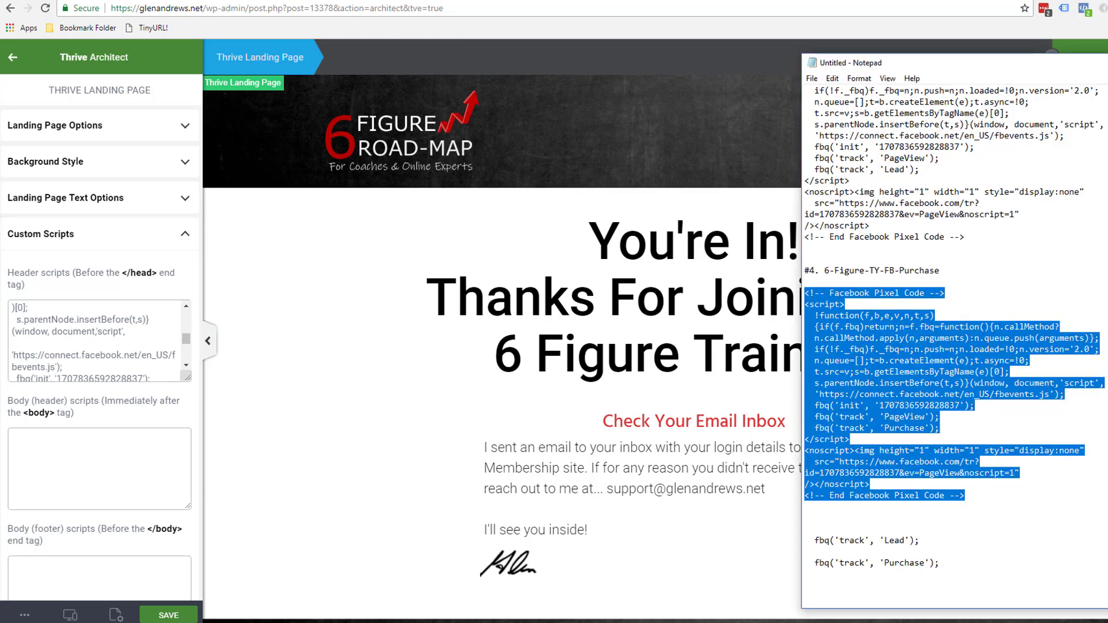
{"action": "scroll", "coordinate": [1082, 406], "scroll_direction": "down", "scroll_amount": 2}
{"action": "scroll", "coordinate": [861, 417], "scroll_direction": "down", "scroll_amount": 3}
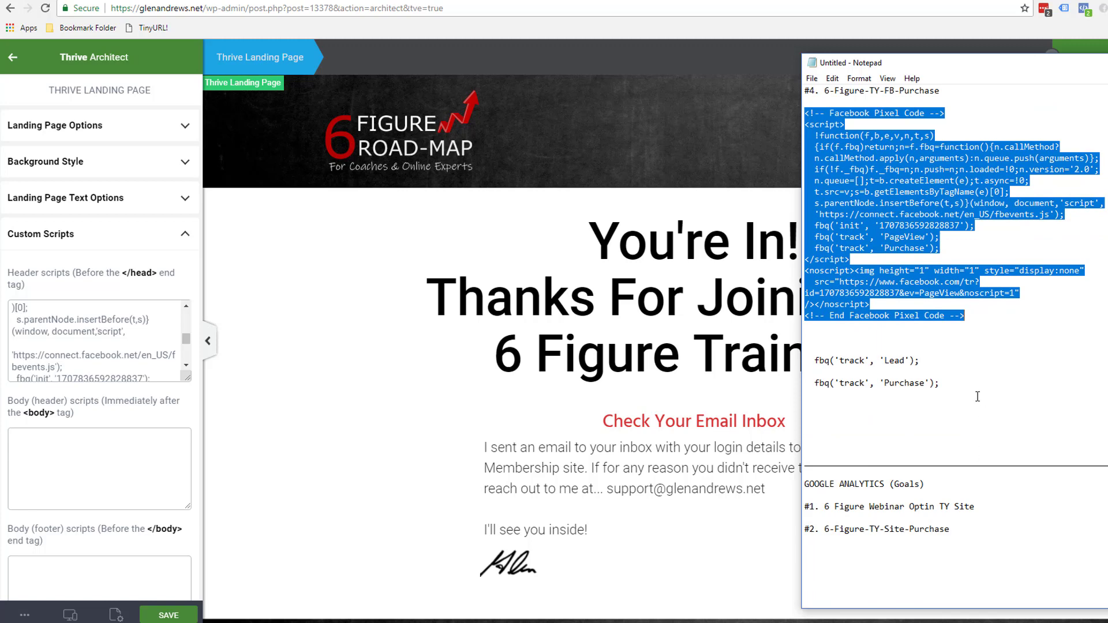
{"action": "scroll", "coordinate": [977, 396], "scroll_direction": "up", "scroll_amount": 10}
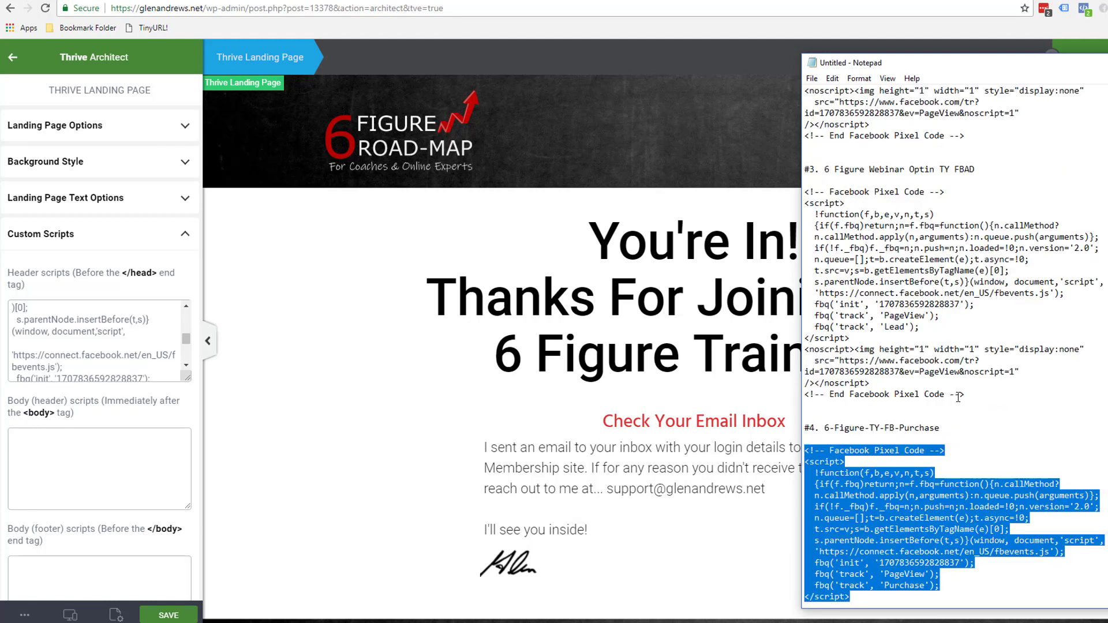
{"action": "left_click", "coordinate": [173, 615]}
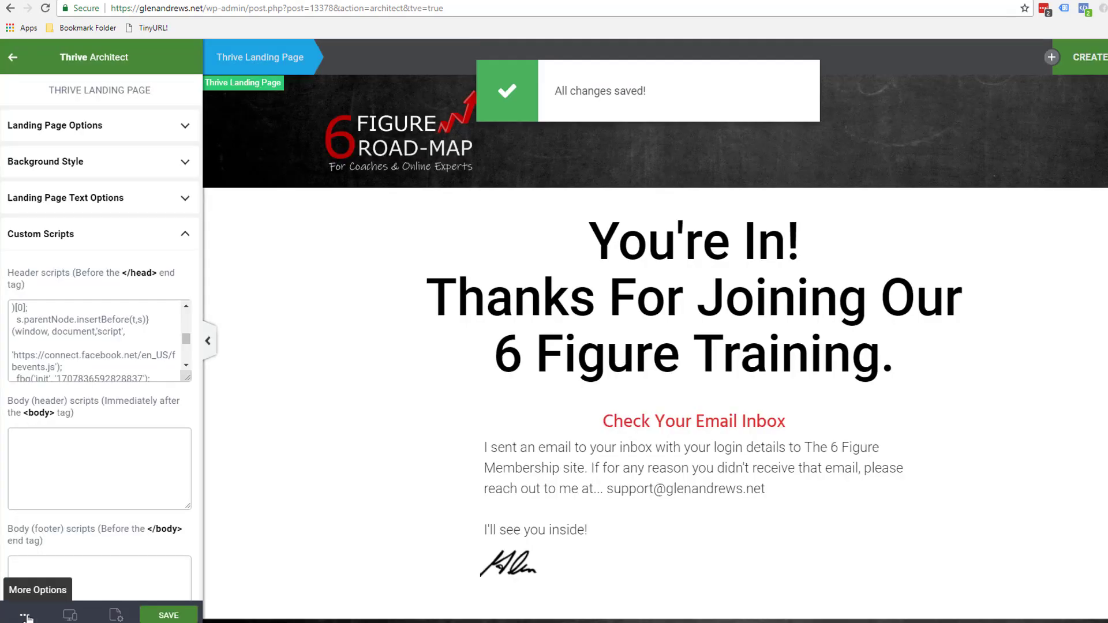
Preview the thank-you page live, then switch to Facebook Events Manager.
{"action": "left_click", "coordinate": [18, 615]}
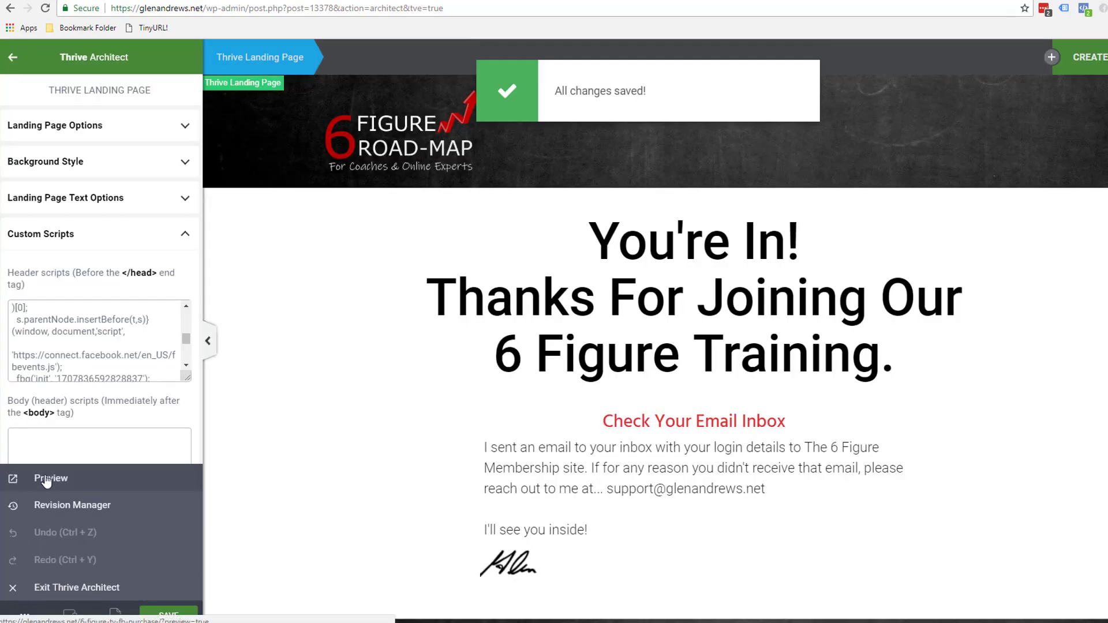
{"action": "left_click", "coordinate": [47, 484]}
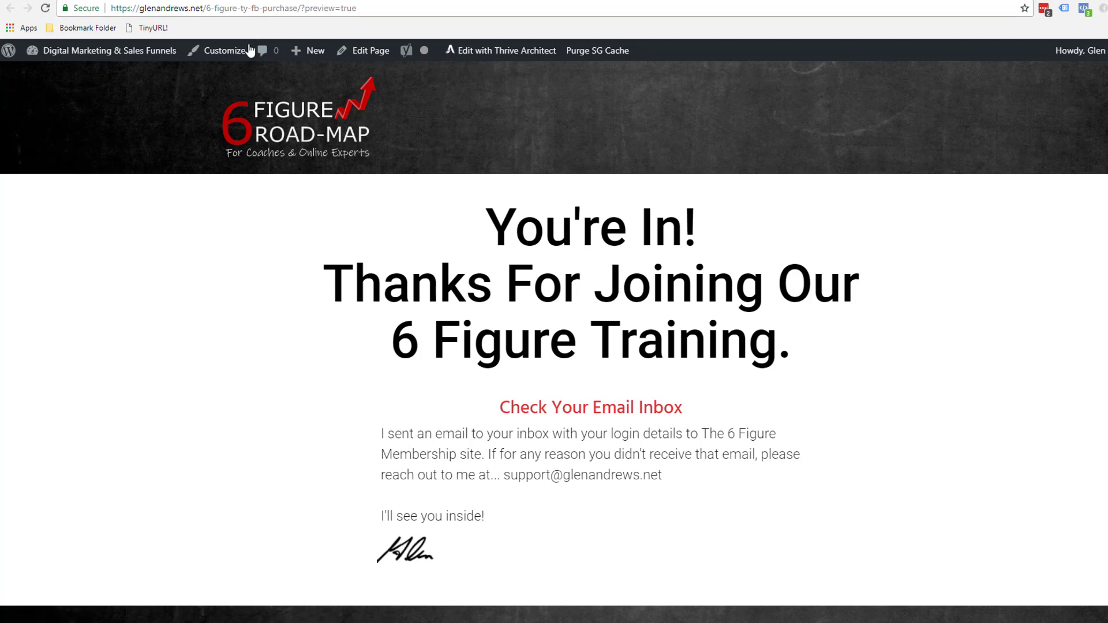
{"action": "left_click", "coordinate": [913, 0]}
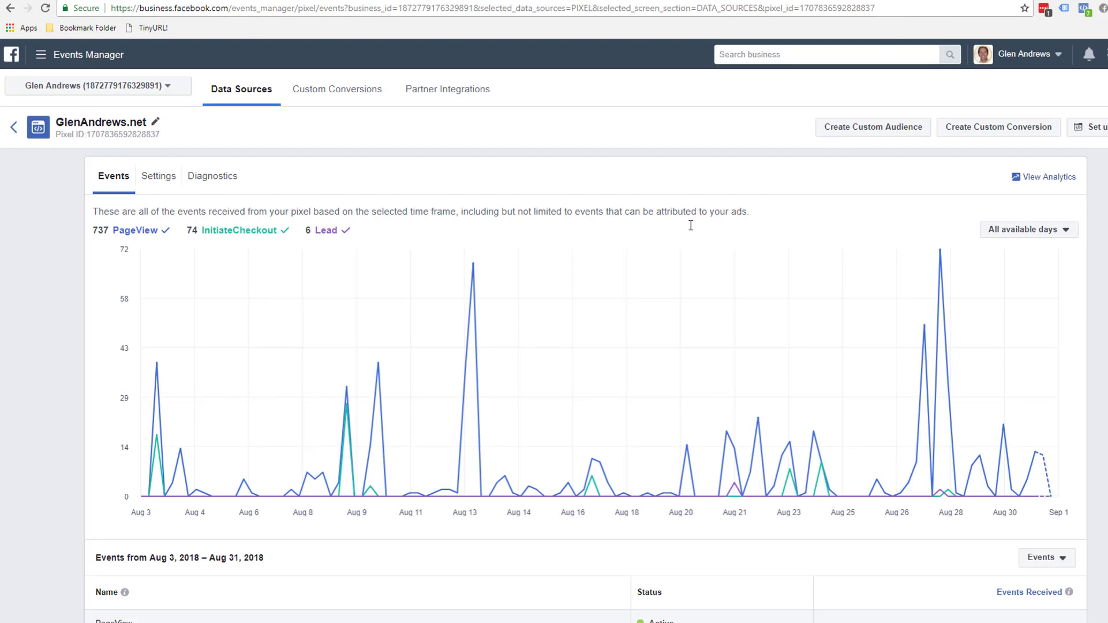
Choose manual pixel code installation, confirm the pixel is Active, and continue to Add your events.
{"action": "left_click", "coordinate": [1088, 132]}
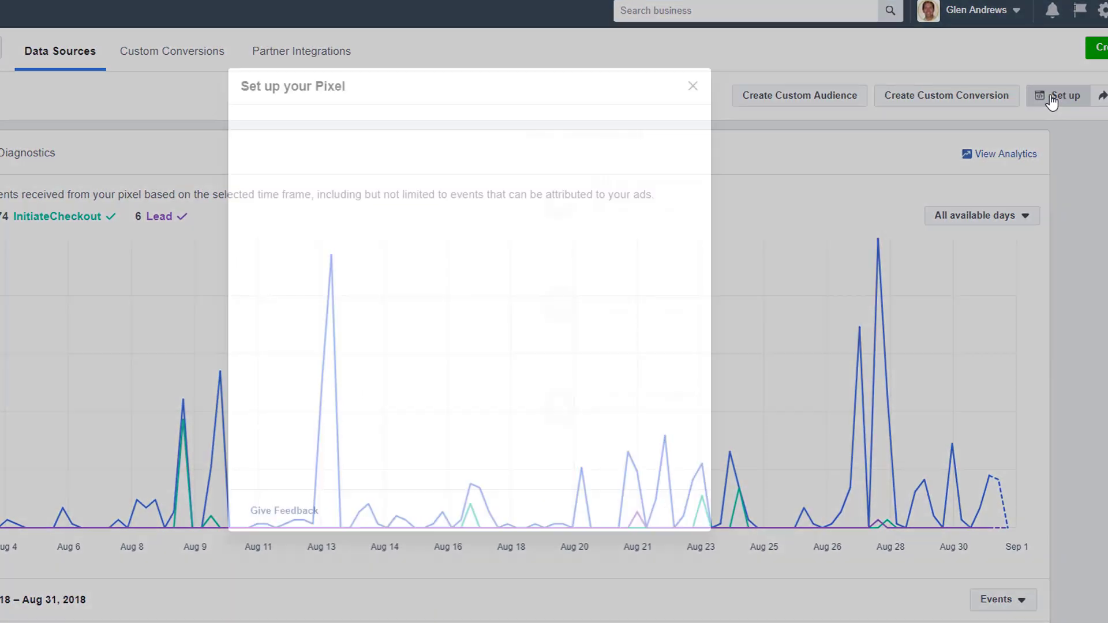
{"action": "left_click", "coordinate": [479, 307]}
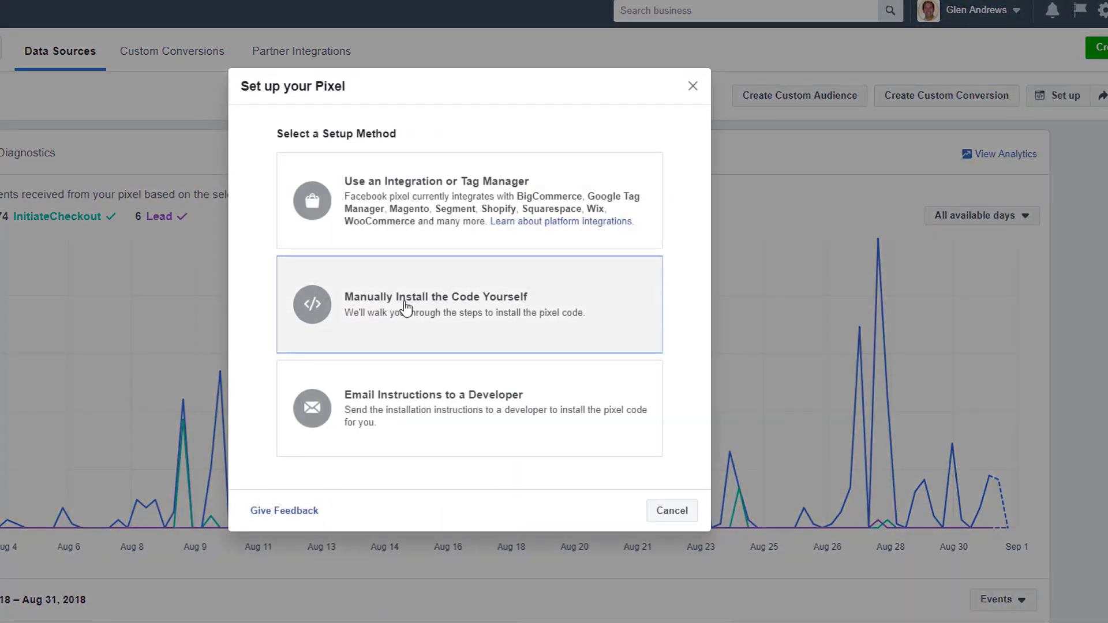
{"action": "scroll", "coordinate": [409, 365], "scroll_direction": "down", "scroll_amount": 10}
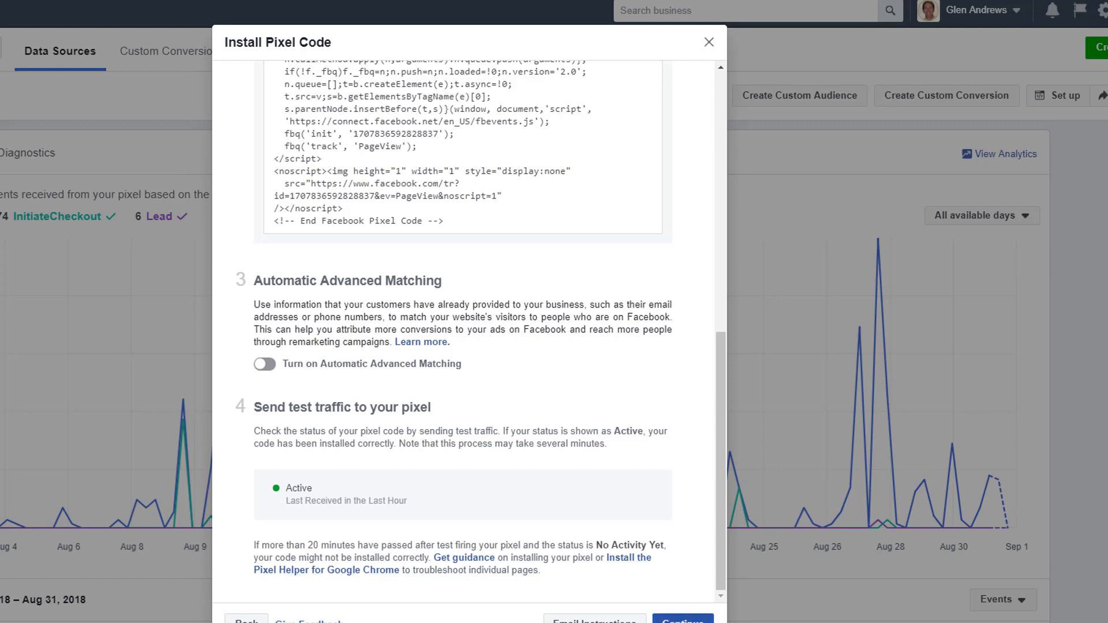
{"action": "left_click", "coordinate": [684, 619]}
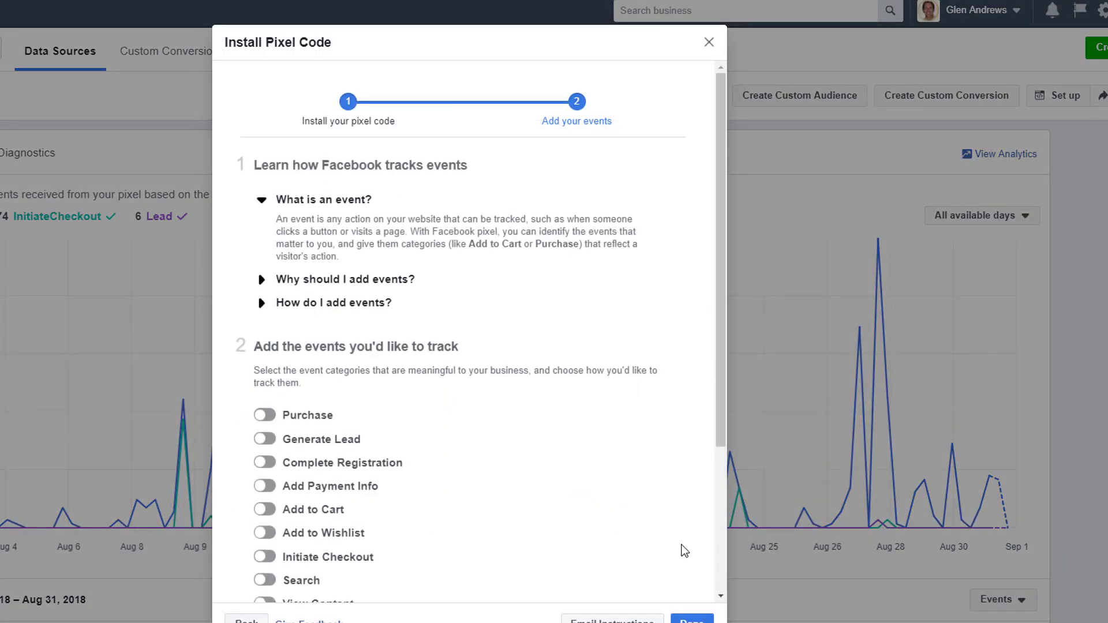
Close the Install Pixel Code dialog and confirm Pixel Helper shows PageView and Purchase on the thank-you preview.
{"action": "left_click", "coordinate": [709, 43]}
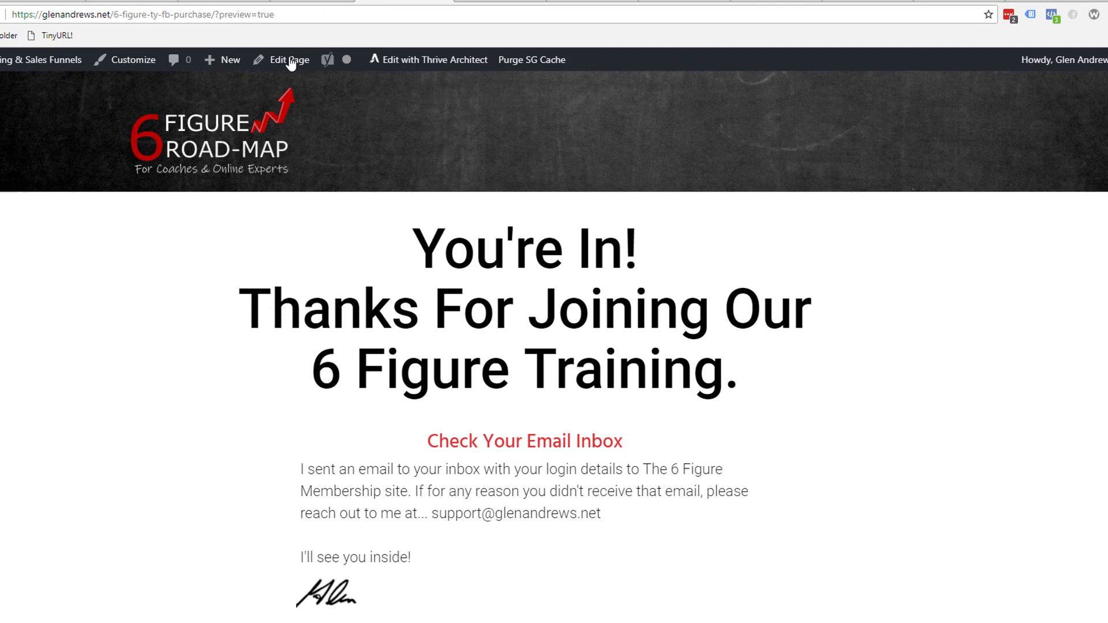
{"action": "left_click", "coordinate": [1052, 15]}
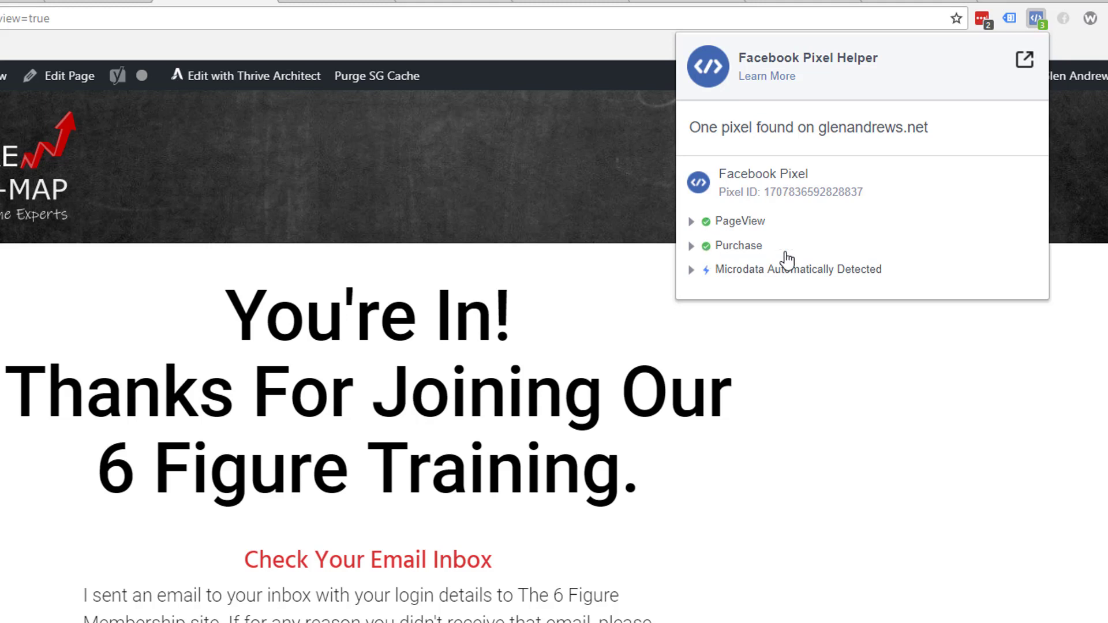
{"action": "left_click", "coordinate": [625, 214]}
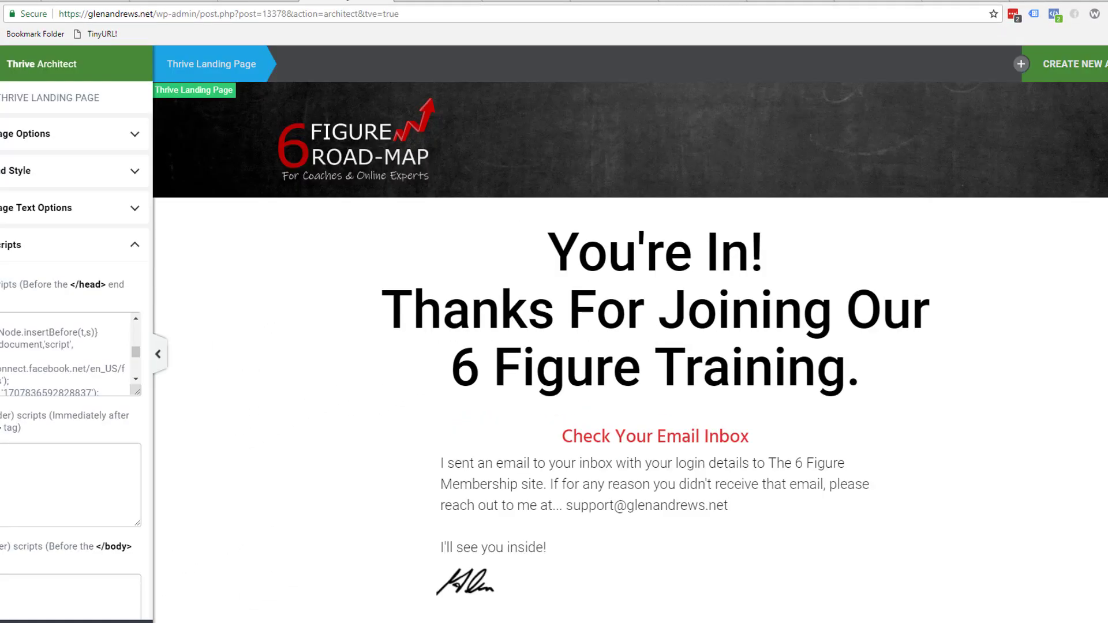
Save and preview the webinar replay page, confirming Pixel Helper reports PageView and Lead events.
{"action": "left_click", "coordinate": [265, 1]}
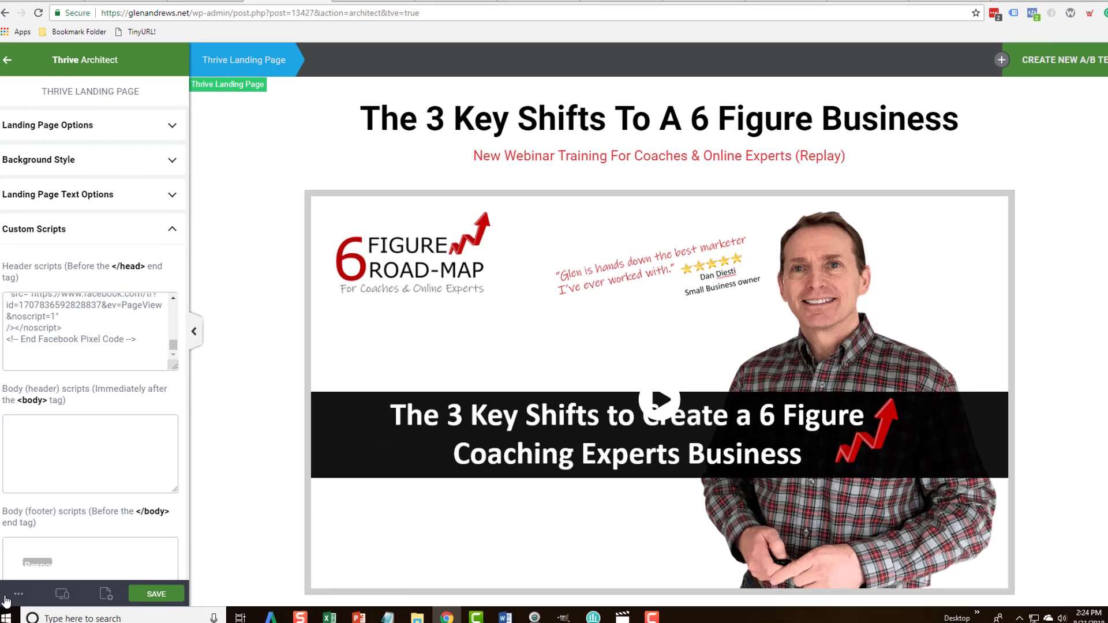
{"action": "left_click", "coordinate": [155, 593]}
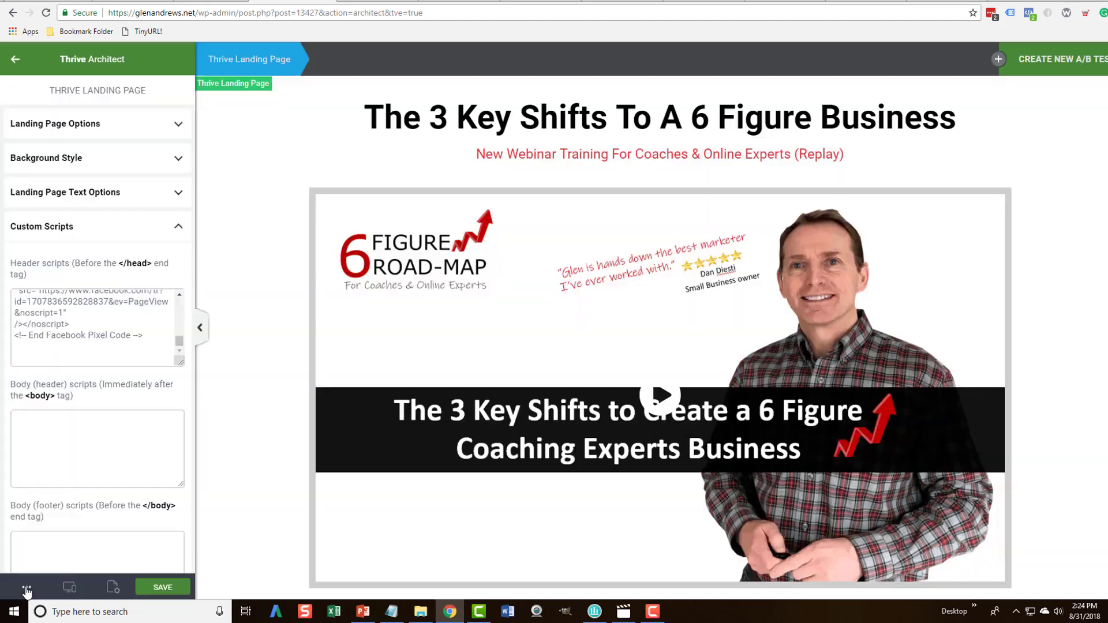
{"action": "left_click", "coordinate": [26, 581]}
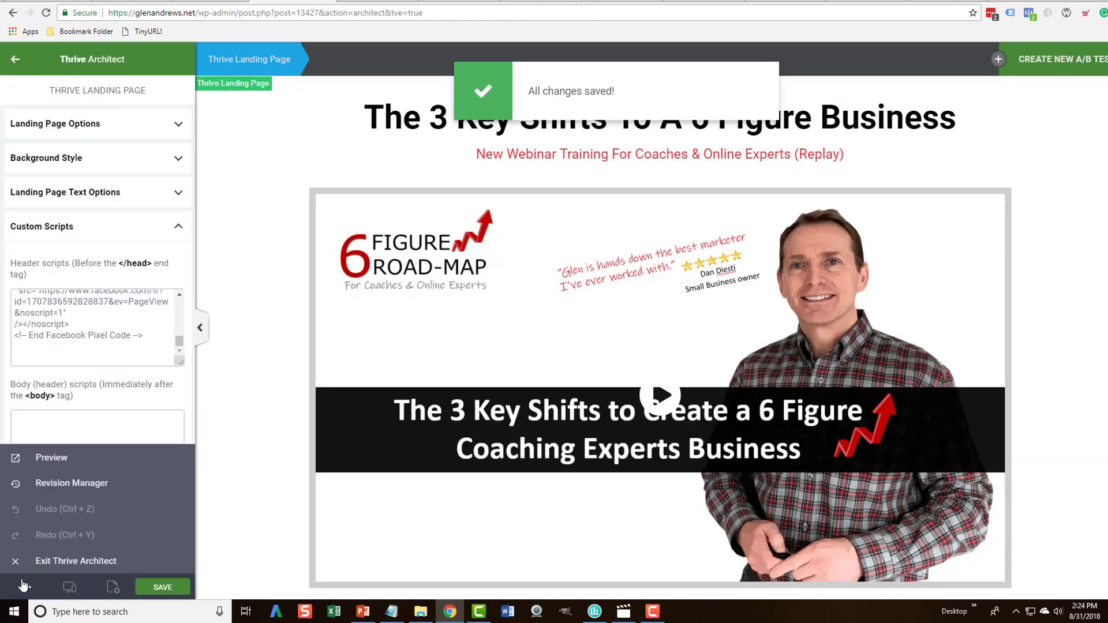
{"action": "left_click", "coordinate": [49, 458]}
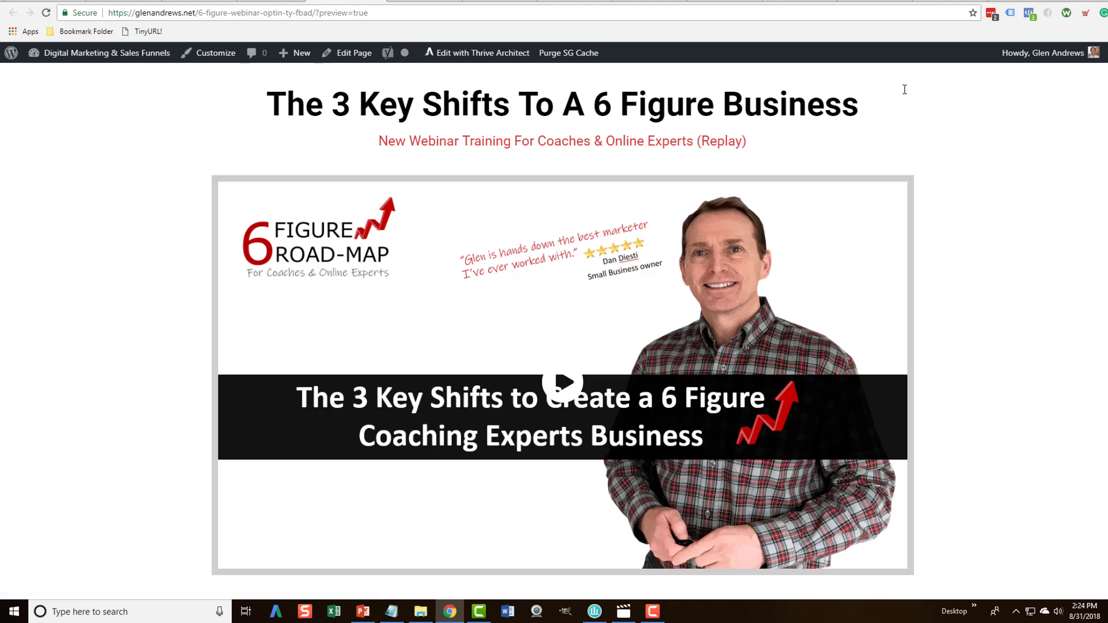
{"action": "left_click", "coordinate": [1029, 13]}
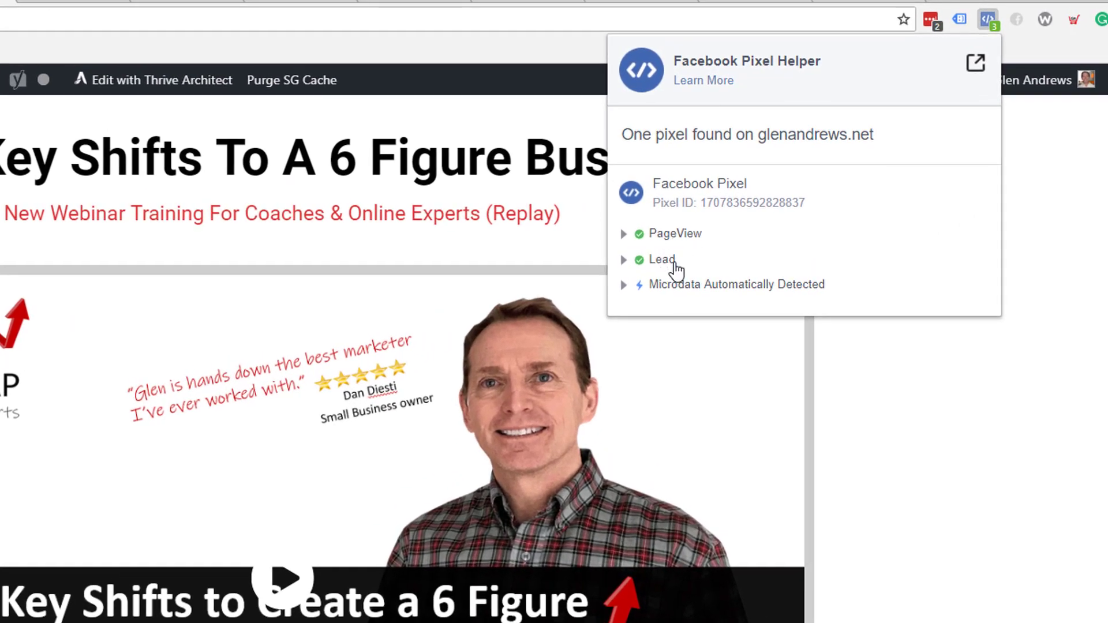
{"action": "left_click", "coordinate": [882, 351]}
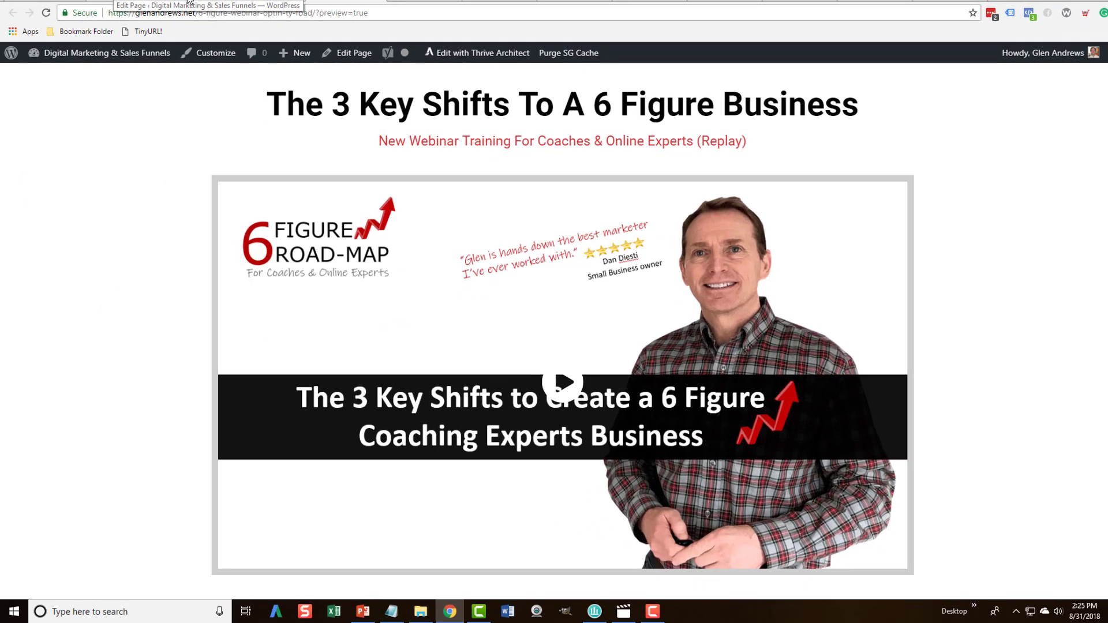
{"action": "left_click", "coordinate": [187, 3]}
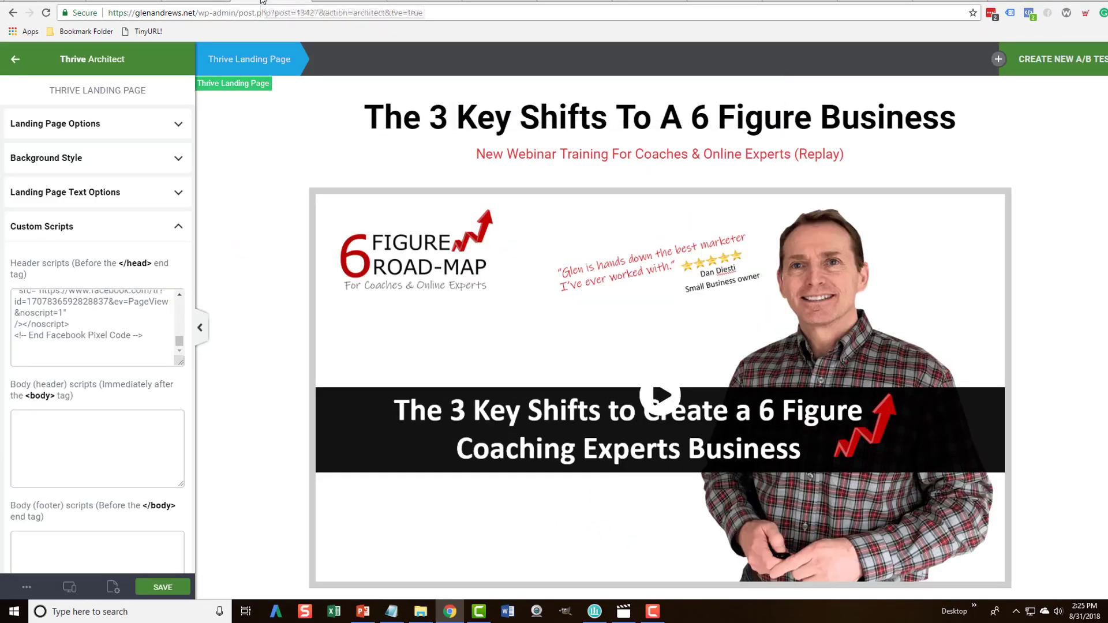
Save and preview the 6 Figure Roadmap opt-in page, confirming Pixel Helper shows only PageView.
{"action": "left_click", "coordinate": [193, 2]}
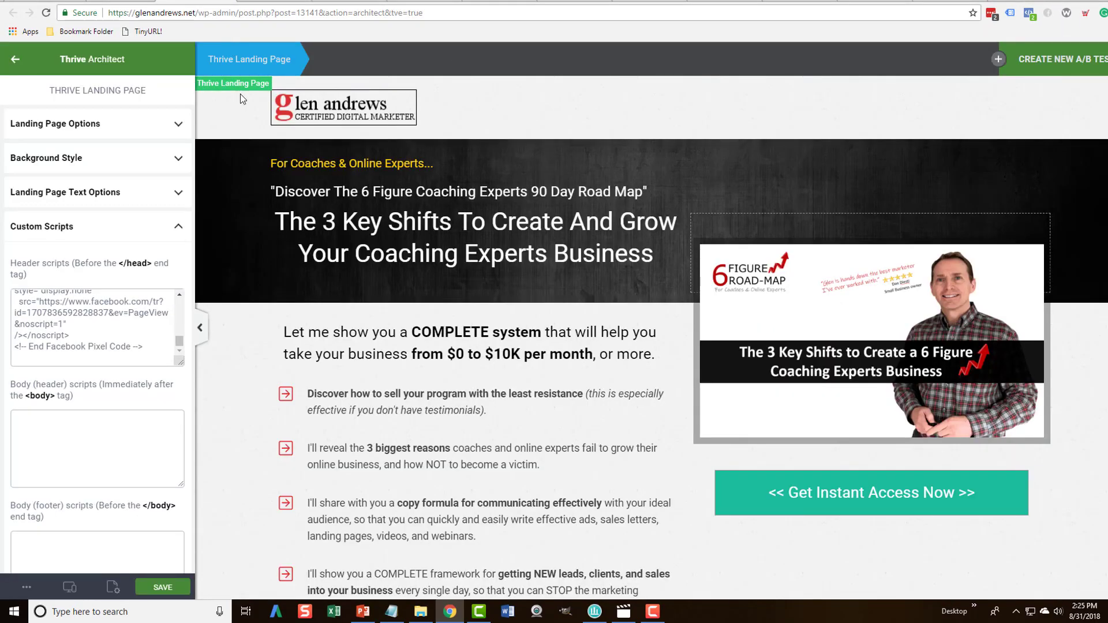
{"action": "left_click", "coordinate": [155, 587]}
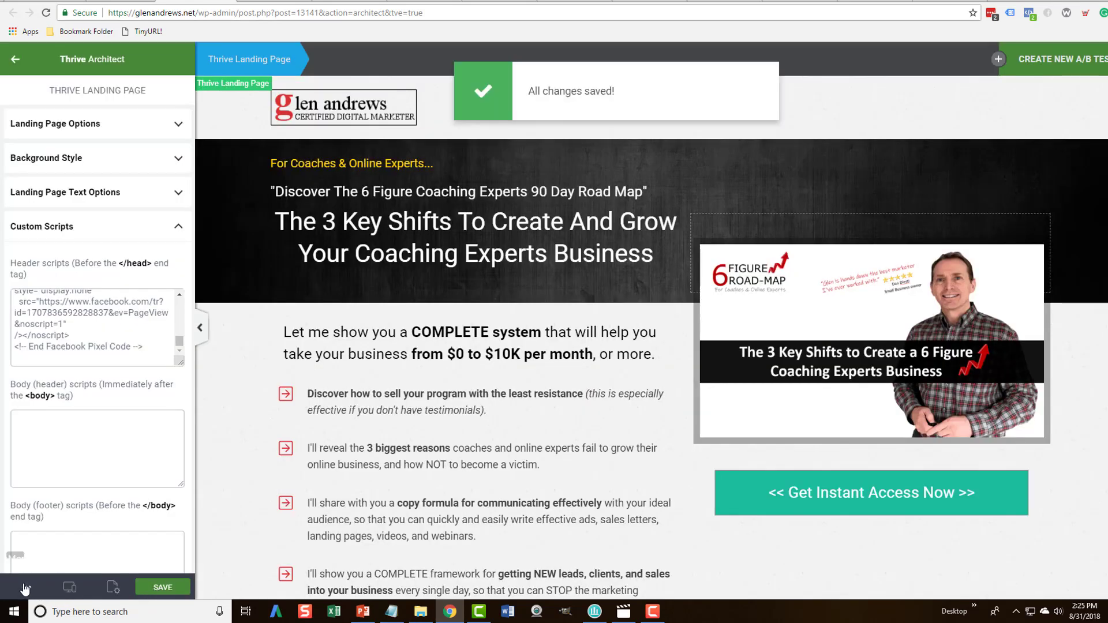
{"action": "left_click", "coordinate": [27, 587]}
{"action": "left_click", "coordinate": [27, 587]}
{"action": "left_click", "coordinate": [26, 587]}
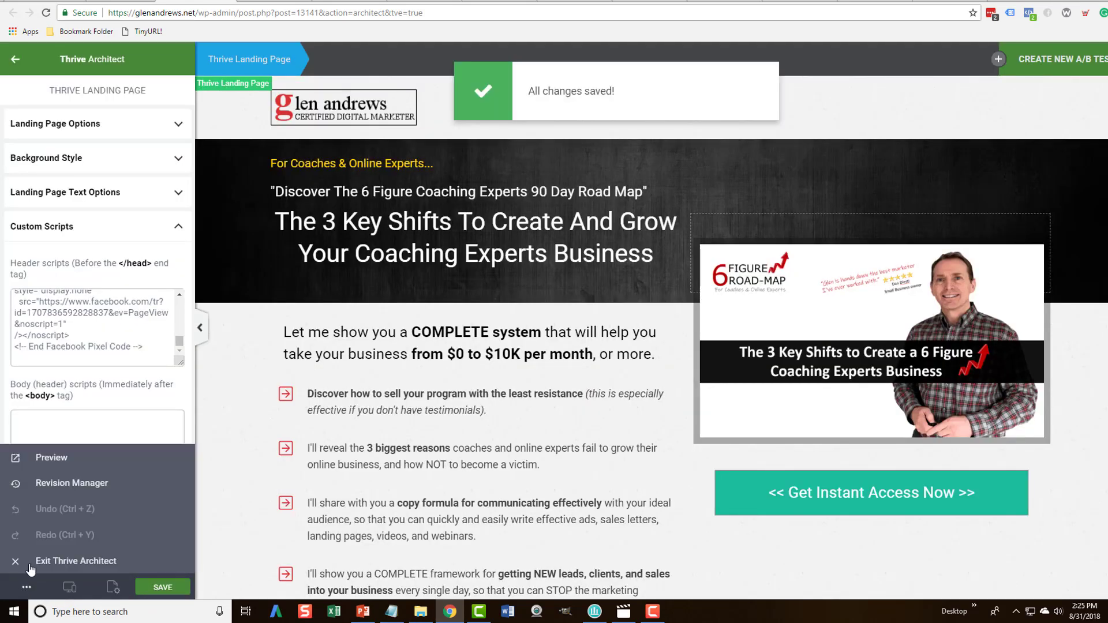
{"action": "left_click", "coordinate": [43, 460]}
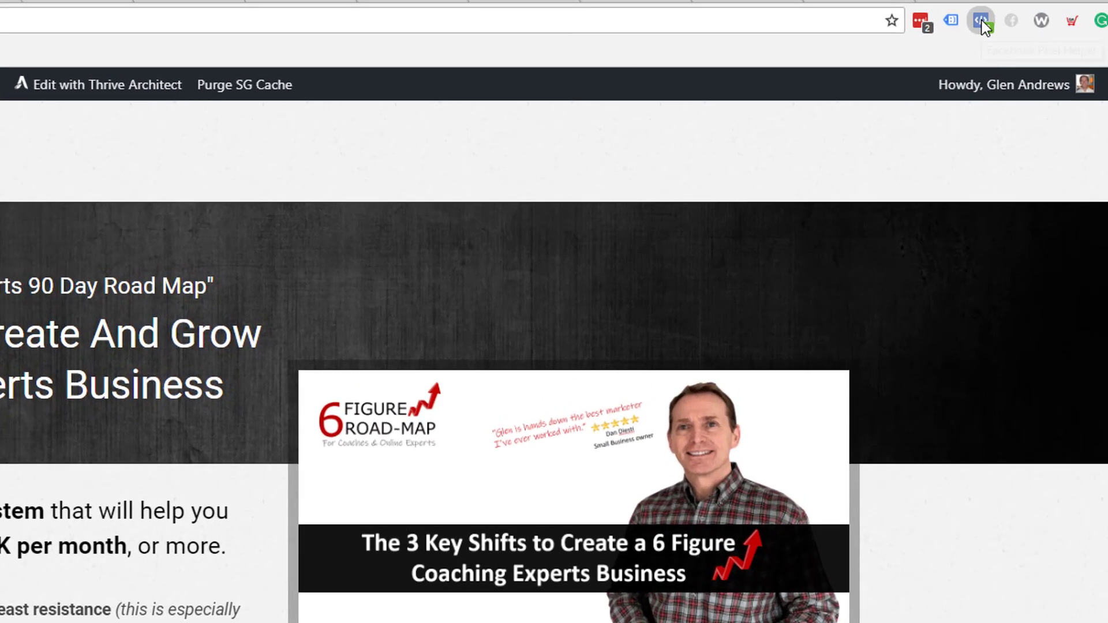
{"action": "left_click", "coordinate": [1029, 13]}
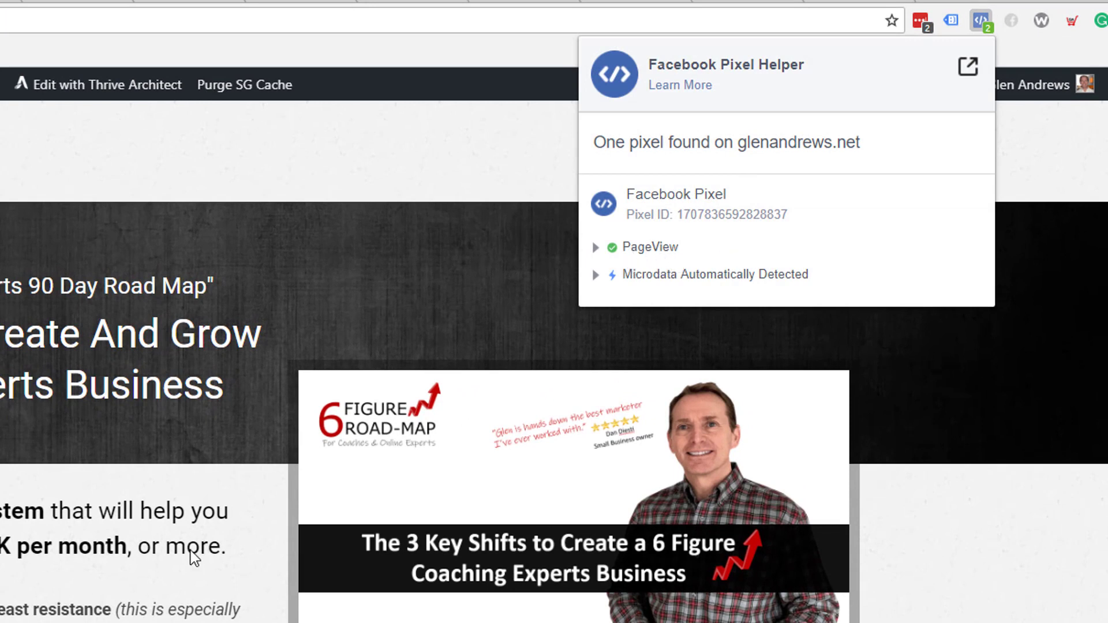
{"action": "left_click", "coordinate": [979, 358]}
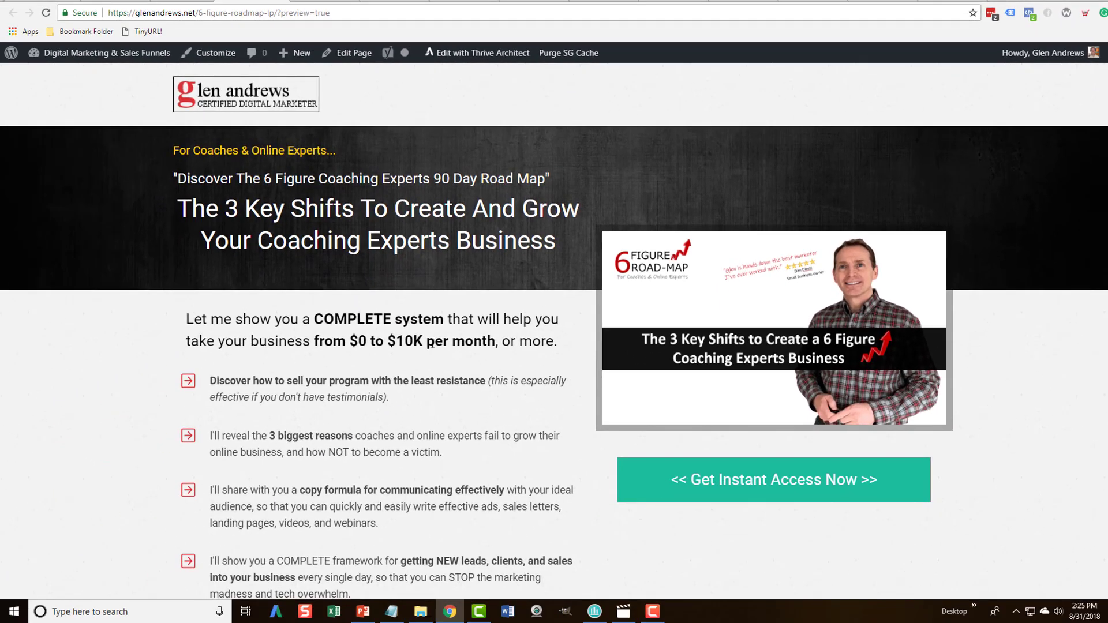
Test the Get Instant Access Now popup on the opt-in preview, then close it.
{"action": "scroll", "coordinate": [444, 290], "scroll_direction": "down", "scroll_amount": 2}
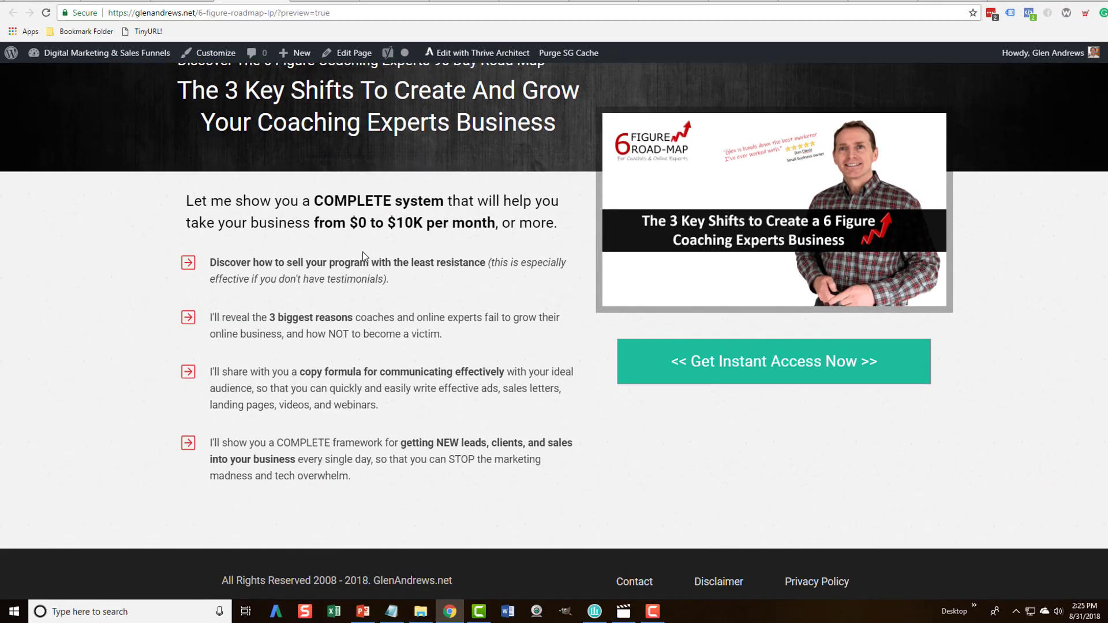
{"action": "scroll", "coordinate": [363, 256], "scroll_direction": "up", "scroll_amount": 2}
{"action": "scroll", "coordinate": [434, 254], "scroll_direction": "down", "scroll_amount": 2}
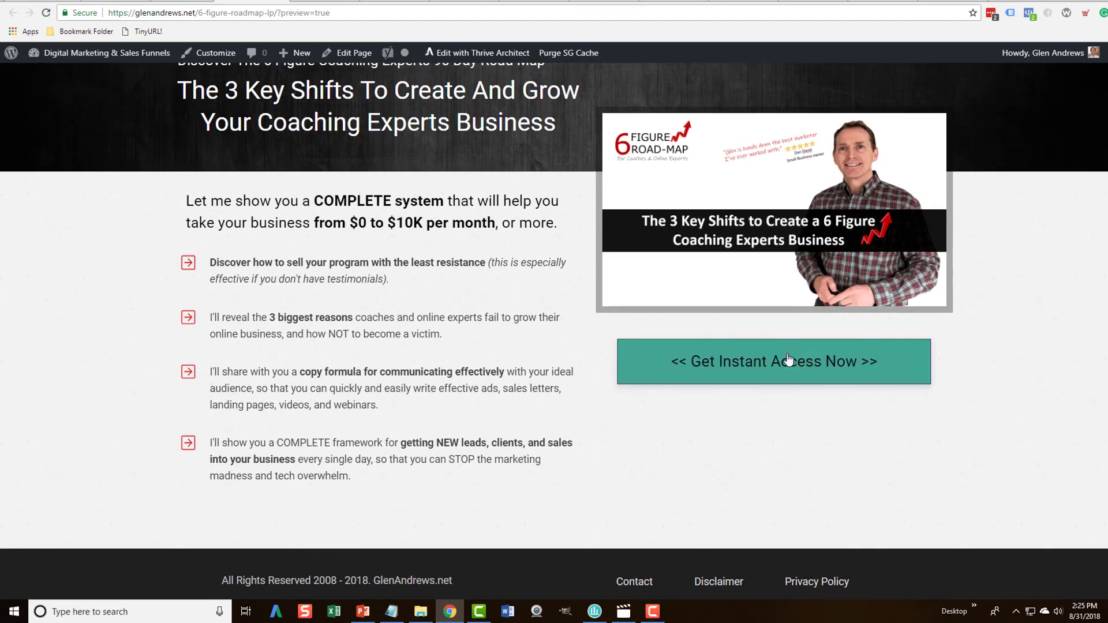
{"action": "left_click", "coordinate": [775, 360]}
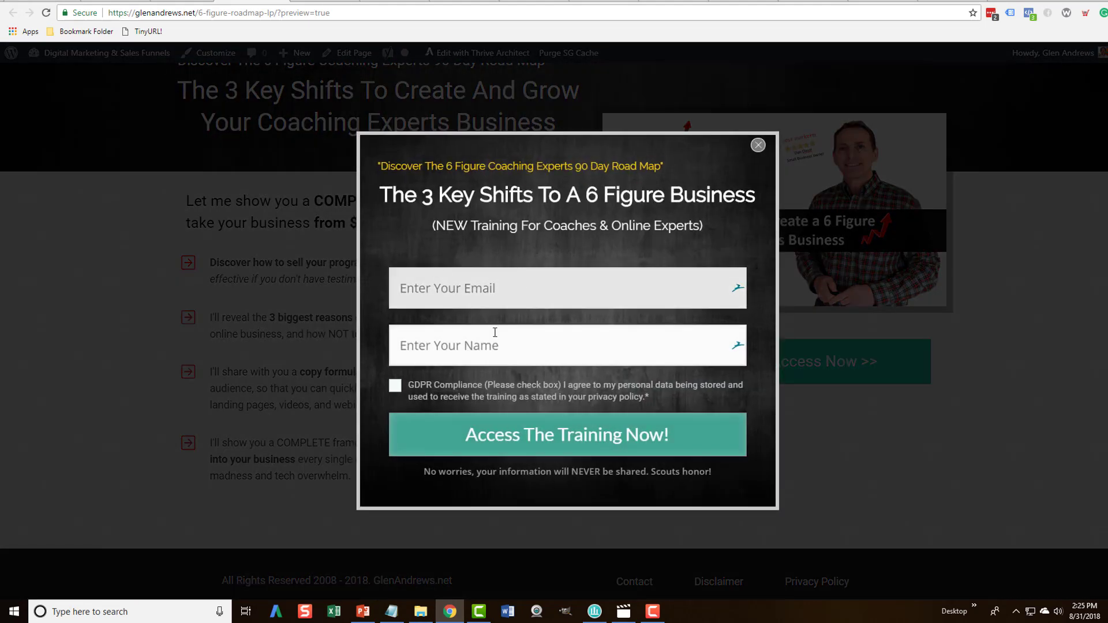
{"action": "left_click", "coordinate": [758, 146]}
{"action": "scroll", "coordinate": [985, 230], "scroll_direction": "up", "scroll_amount": 2}
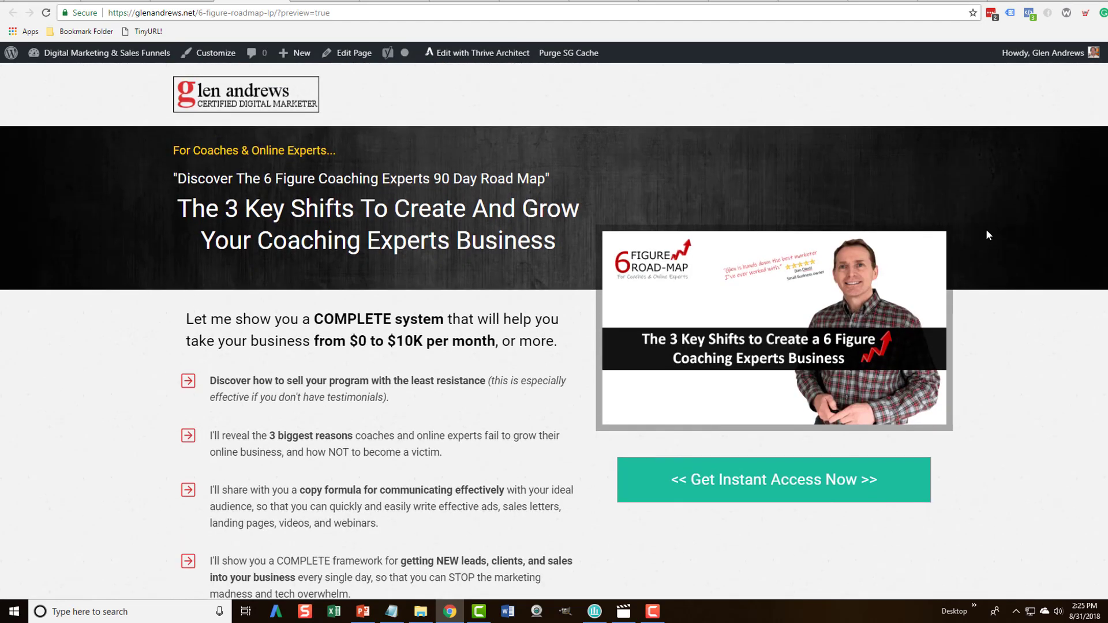